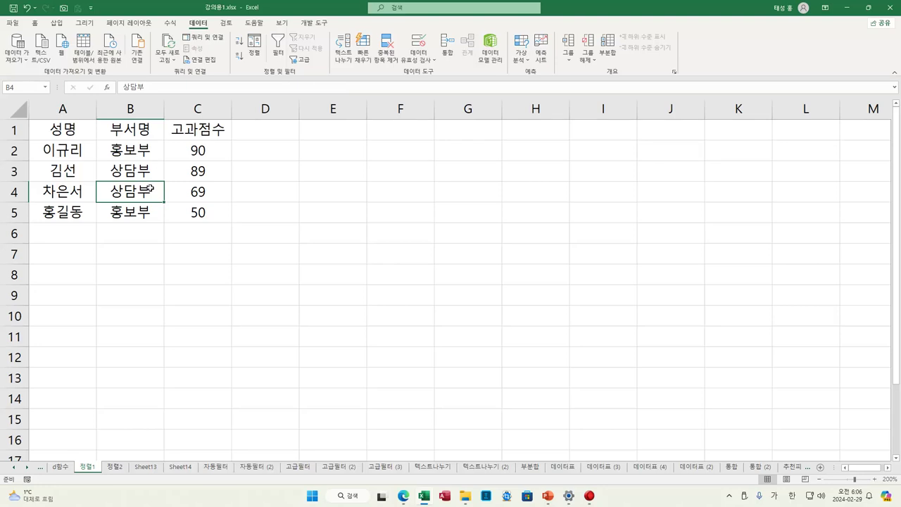
Open the sort settings for the table from cell B2 and close them without sorting
{"action": "left_click", "coordinate": [149, 151]}
{"action": "left_click", "coordinate": [258, 52]}
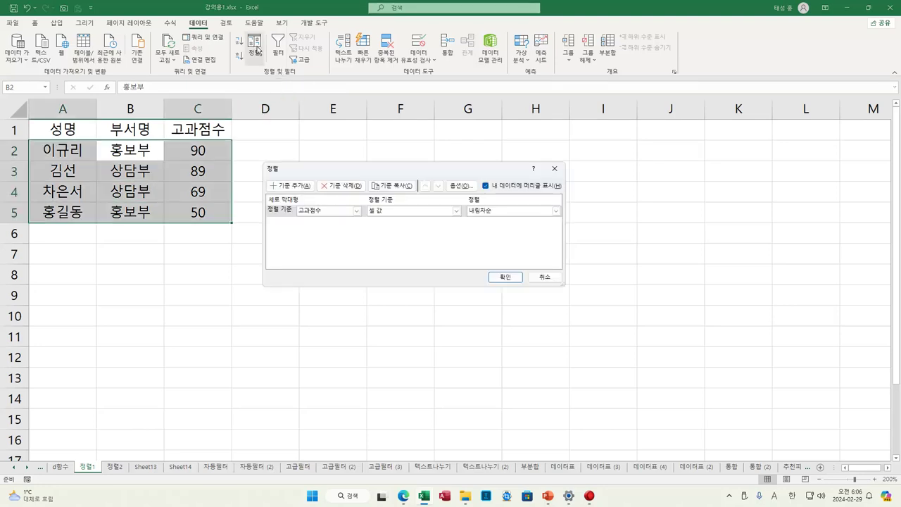
{"action": "left_click", "coordinate": [544, 277]}
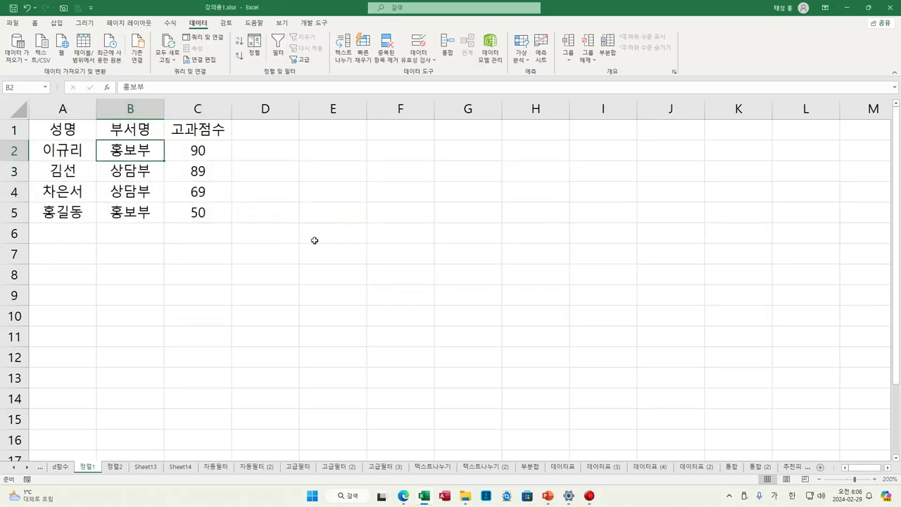
Try to sort from the empty cell C9 outside the table
{"action": "left_click", "coordinate": [213, 297]}
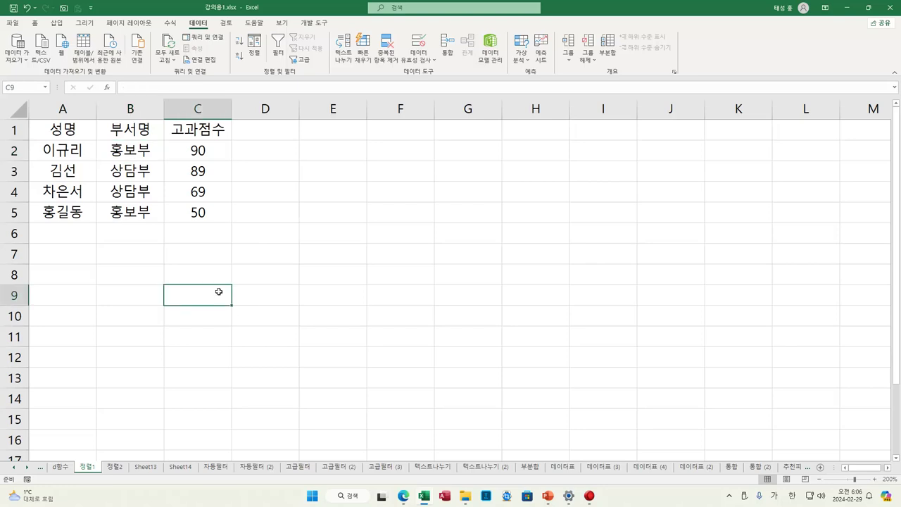
{"action": "left_click", "coordinate": [255, 47]}
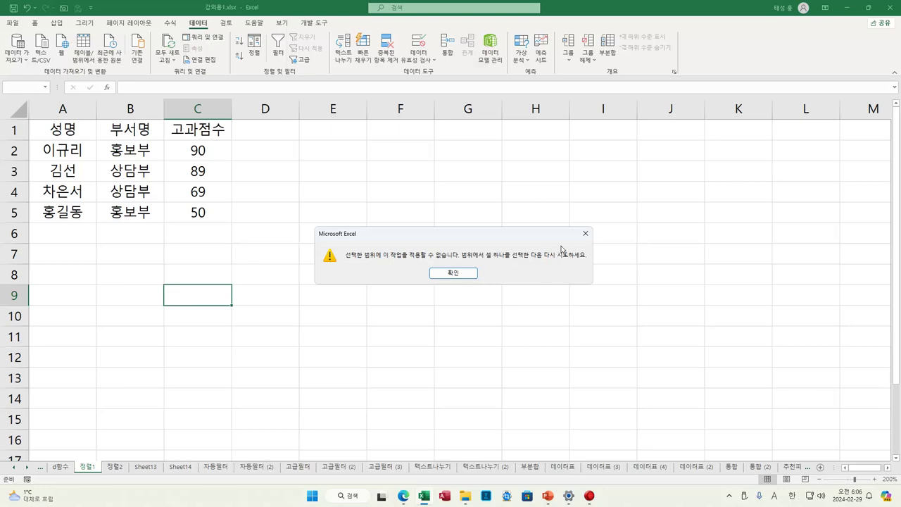
{"action": "left_click", "coordinate": [465, 273]}
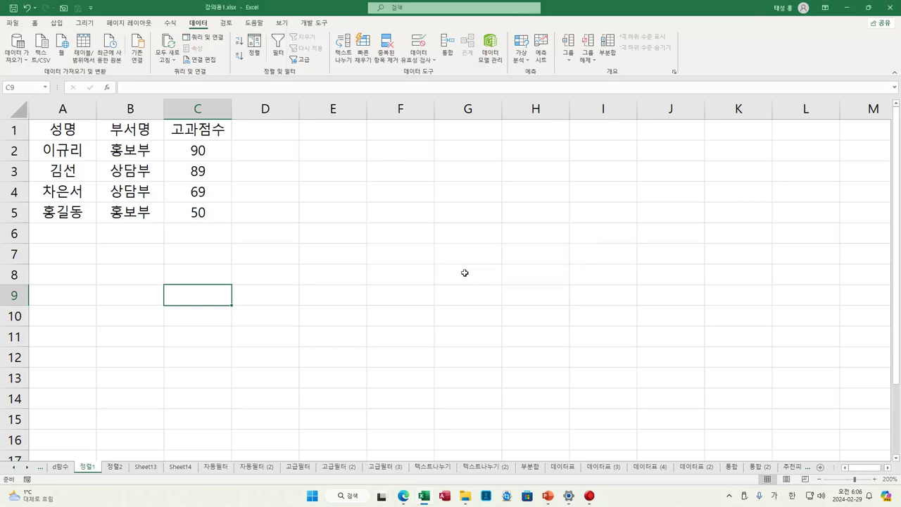
Open the sort settings for the table from cell B3
{"action": "left_click", "coordinate": [136, 171]}
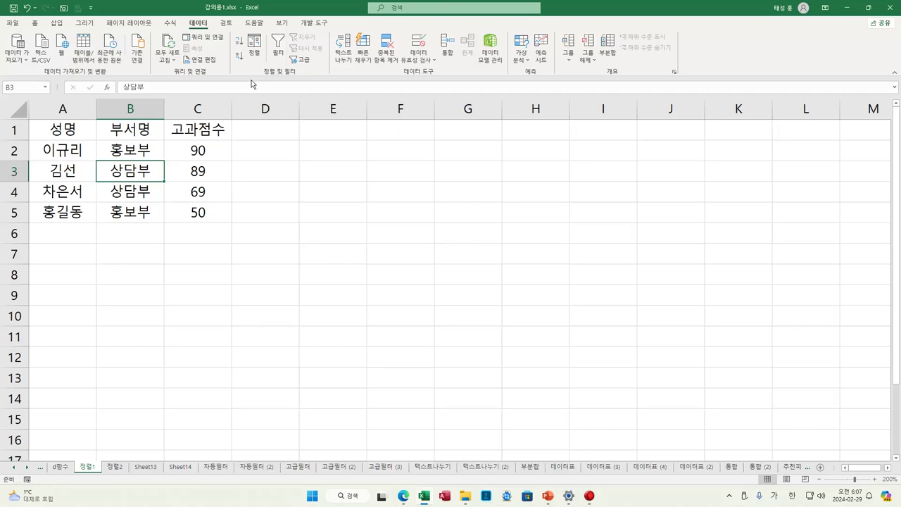
{"action": "left_click", "coordinate": [256, 54]}
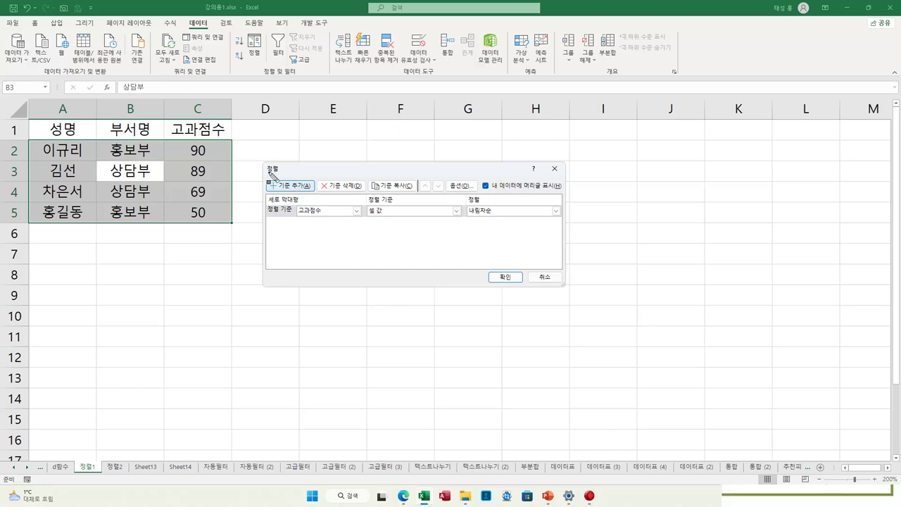
{"action": "left_click_drag", "start_coordinate": [31, 129], "coordinate": [226, 141]}
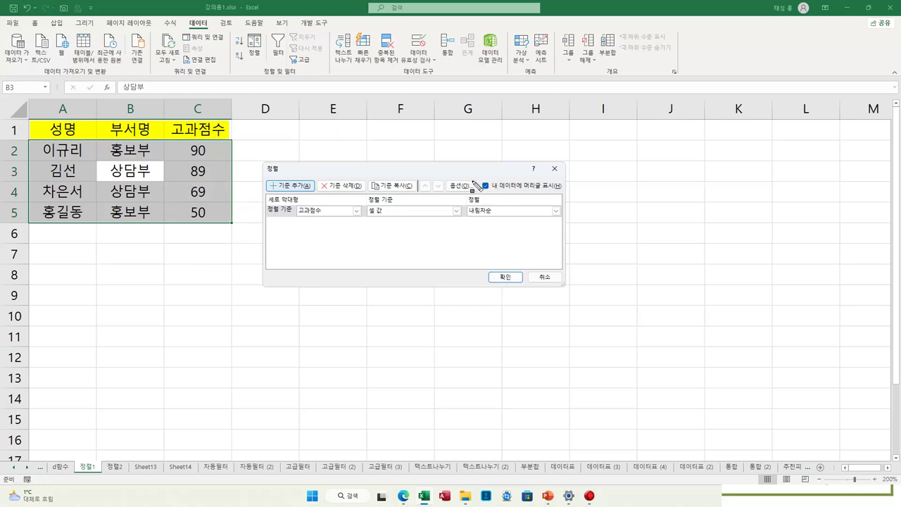
{"action": "mouse_move", "coordinate": [475, 173]}
{"action": "left_mouse_down"}
{"action": "mouse_move", "coordinate": [545, 204]}
{"action": "mouse_move", "coordinate": [575, 202]}
{"action": "left_mouse_up"}
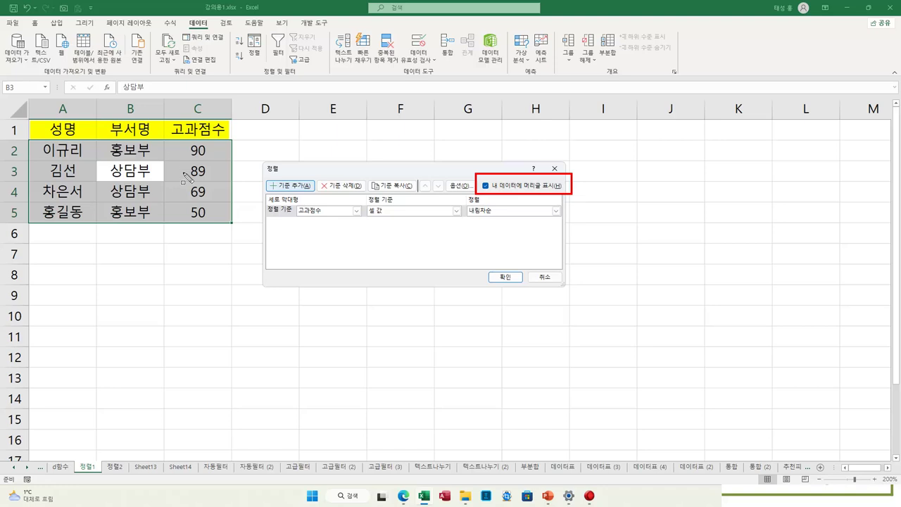
{"action": "left_click_drag", "start_coordinate": [522, 186], "coordinate": [563, 185]}
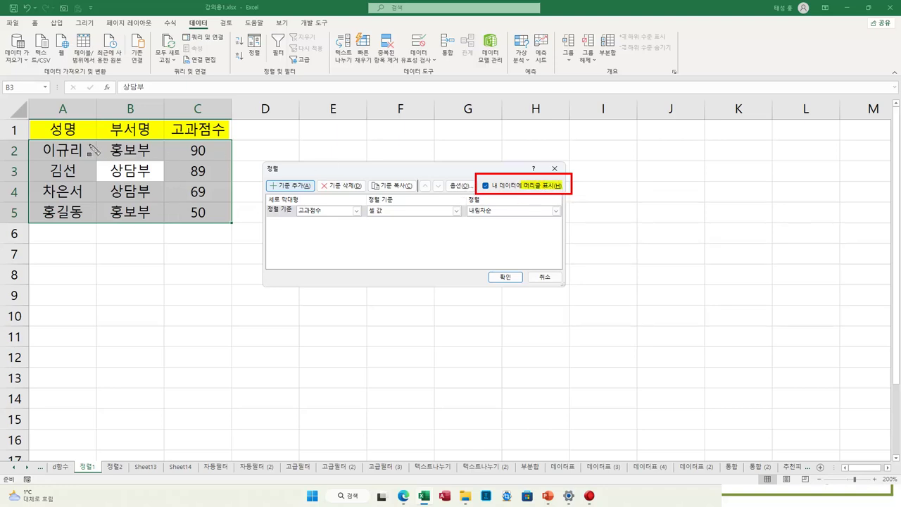
{"action": "left_click_drag", "start_coordinate": [482, 185], "coordinate": [488, 188]}
{"action": "left_click_drag", "start_coordinate": [226, 130], "coordinate": [471, 174]}
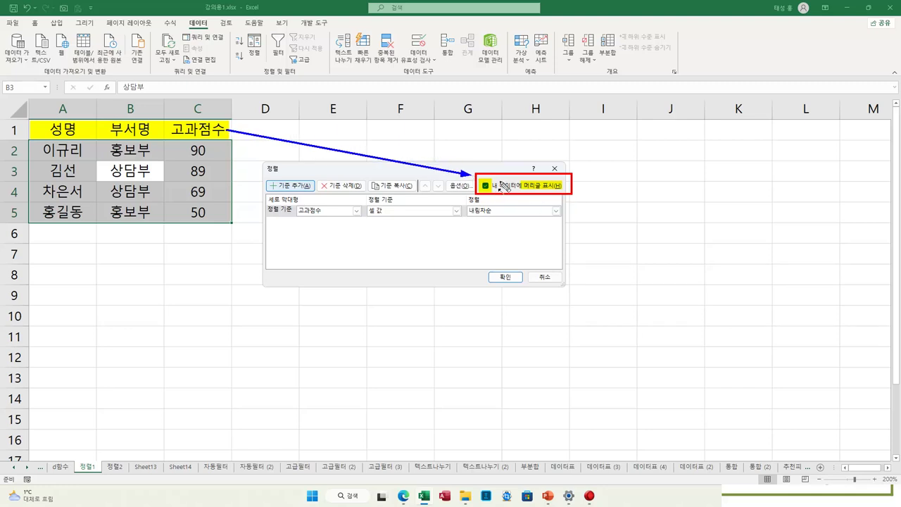
{"action": "key", "text": "Escape"}
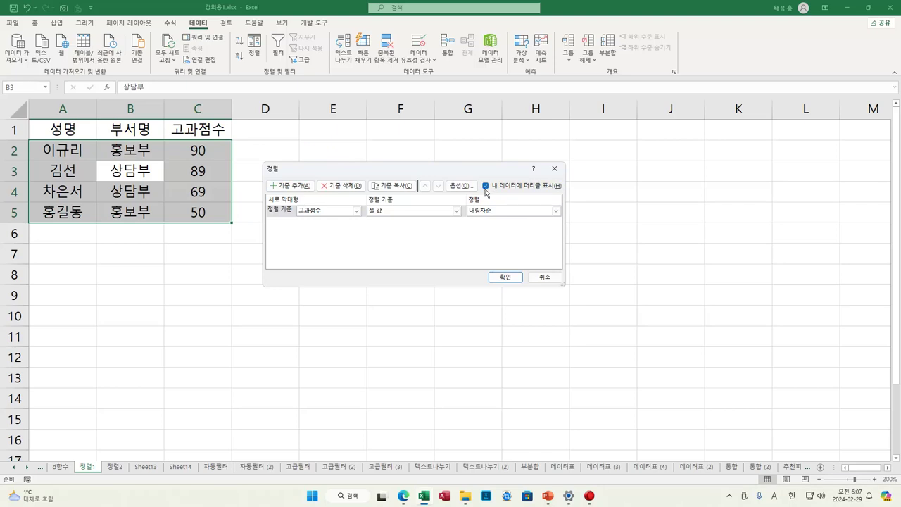
Turn the header option 내 데이터에 머리글 표시 off and back on, and review the sort direction options without changing them
{"action": "left_click", "coordinate": [485, 185]}
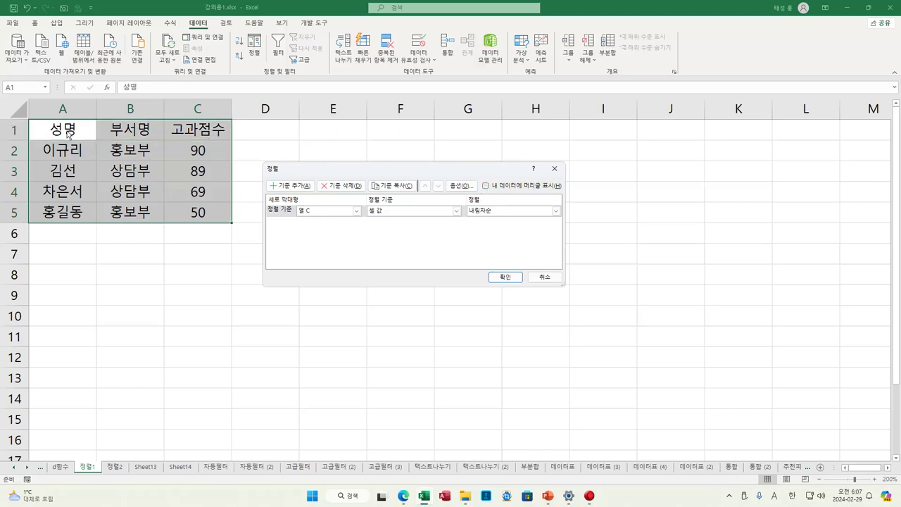
{"action": "left_click", "coordinate": [485, 186]}
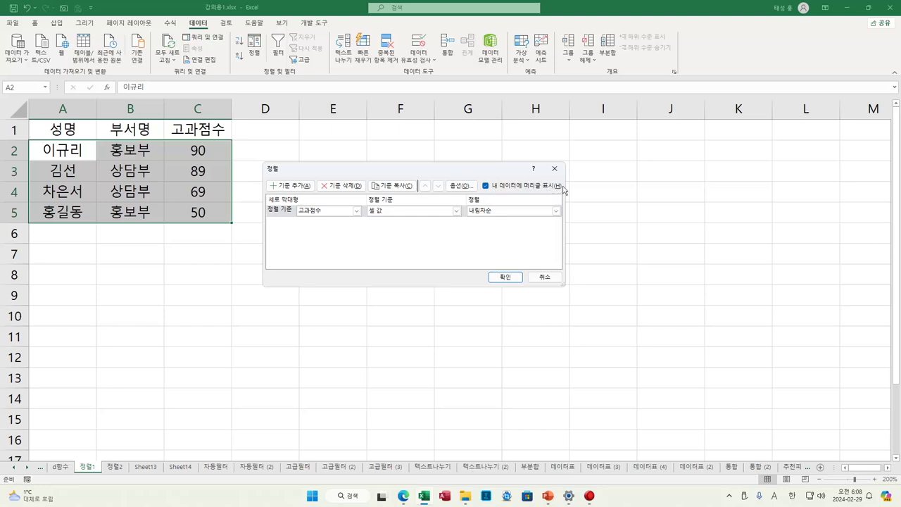
{"action": "left_click", "coordinate": [461, 185]}
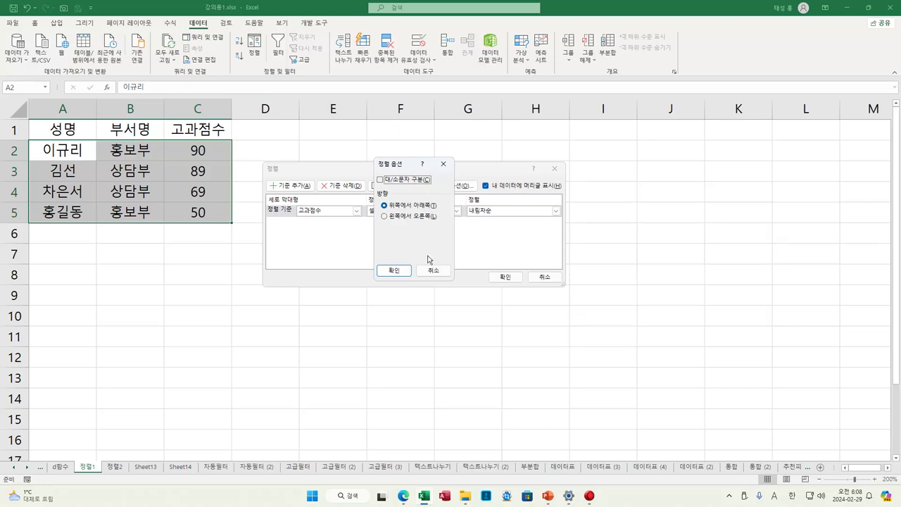
{"action": "left_click", "coordinate": [394, 271]}
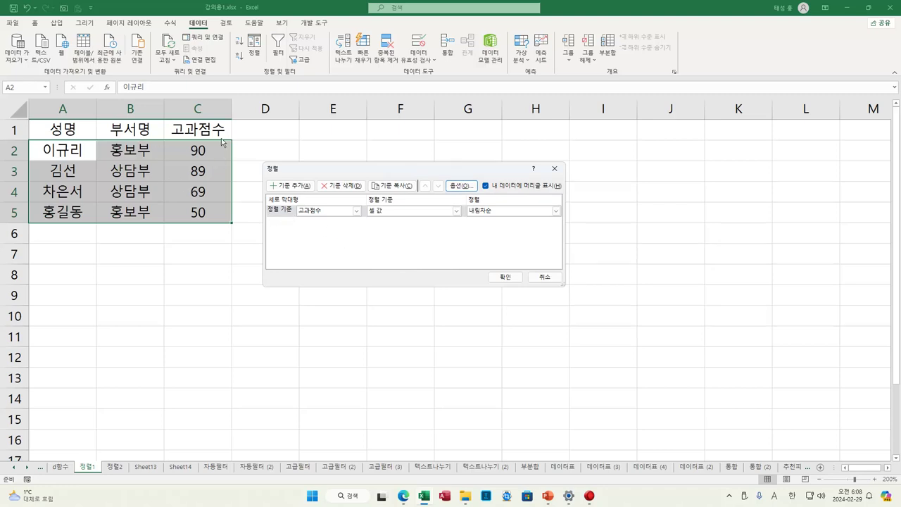
Set the sort column to 성명
{"action": "left_click", "coordinate": [356, 210]}
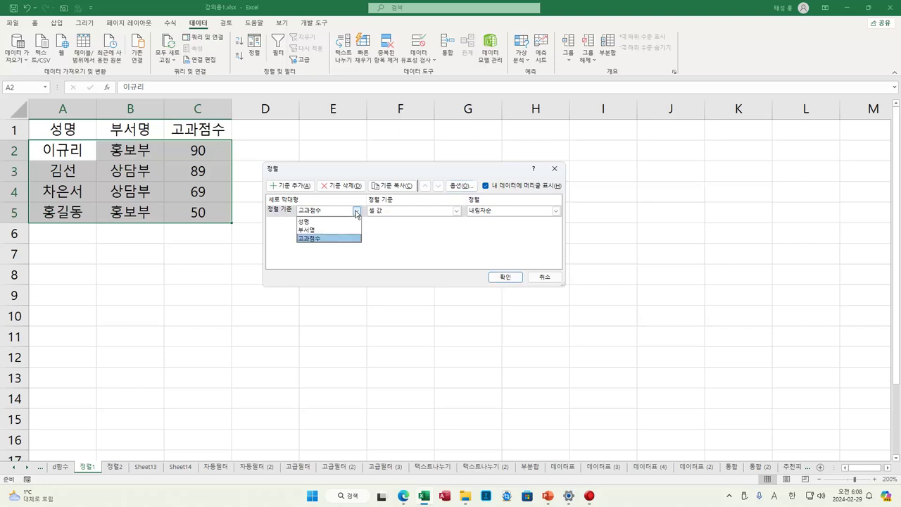
{"action": "left_click", "coordinate": [315, 222]}
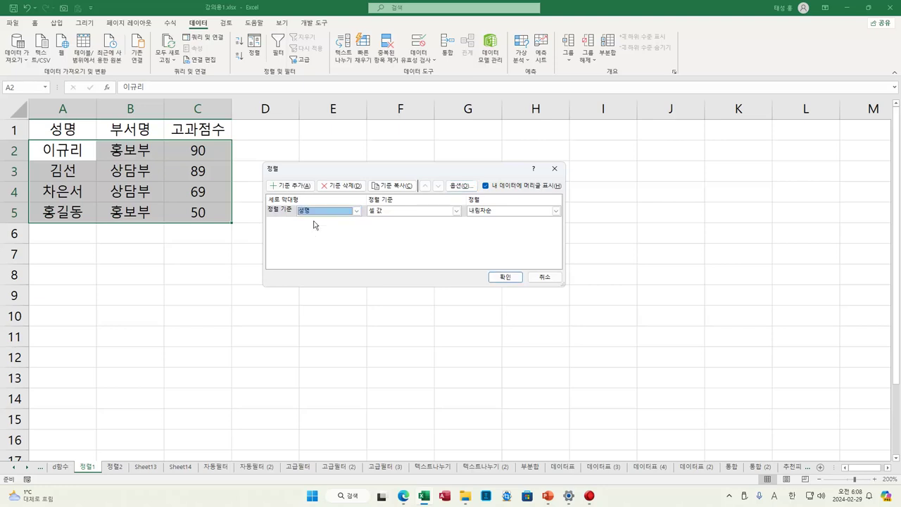
Try sorting on 조건부 서식 아이콘, look at its placement choices, and return the sort basis to 셀 값
{"action": "left_click", "coordinate": [456, 211]}
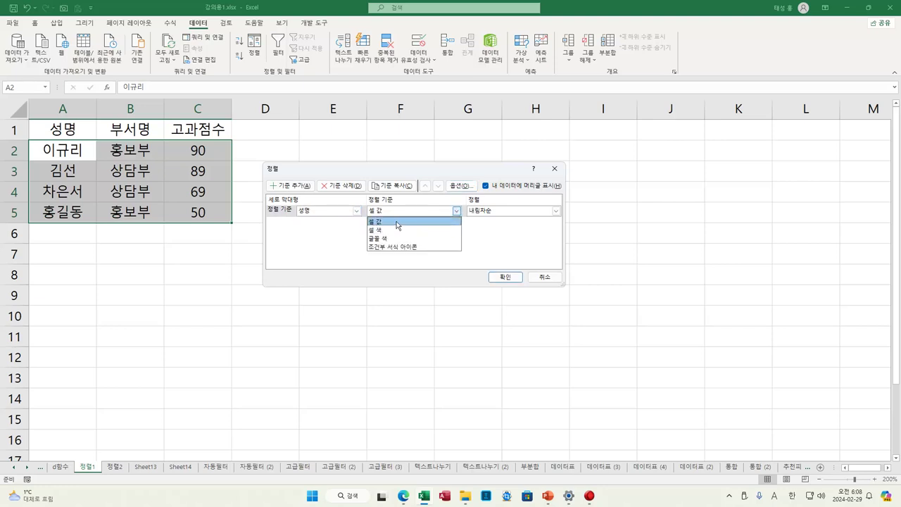
{"action": "left_click", "coordinate": [428, 247]}
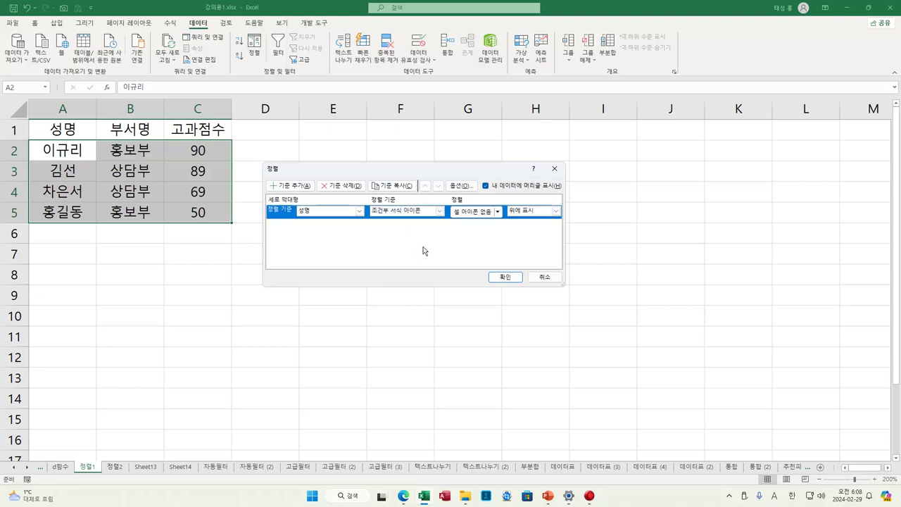
{"action": "left_click", "coordinate": [556, 211]}
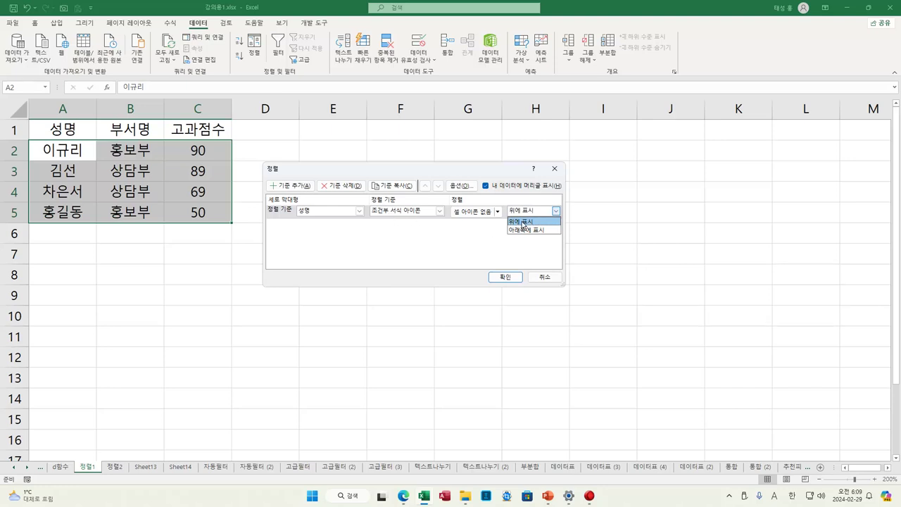
{"action": "left_click", "coordinate": [458, 237]}
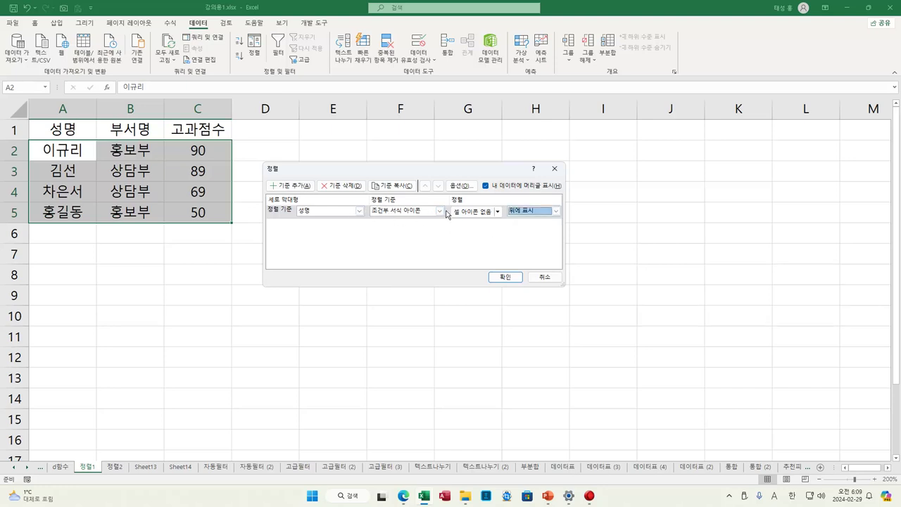
{"action": "left_click", "coordinate": [436, 211]}
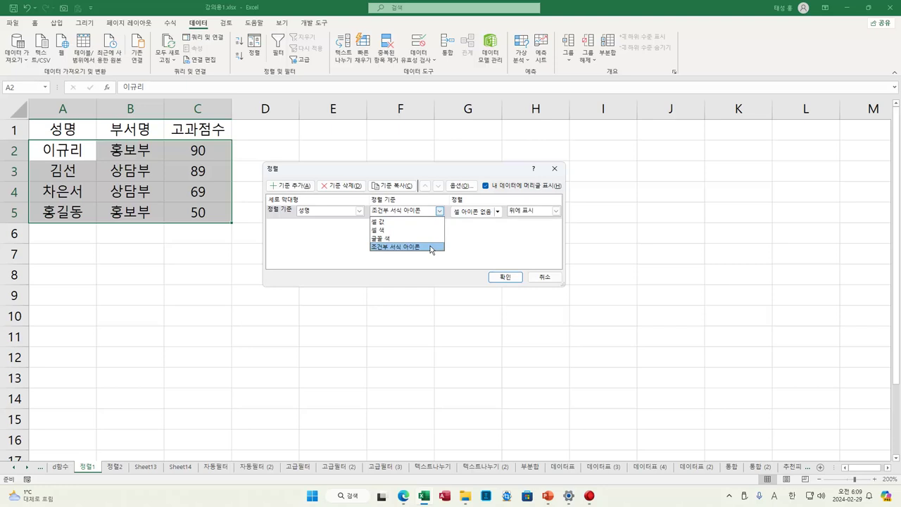
{"action": "left_click", "coordinate": [387, 221]}
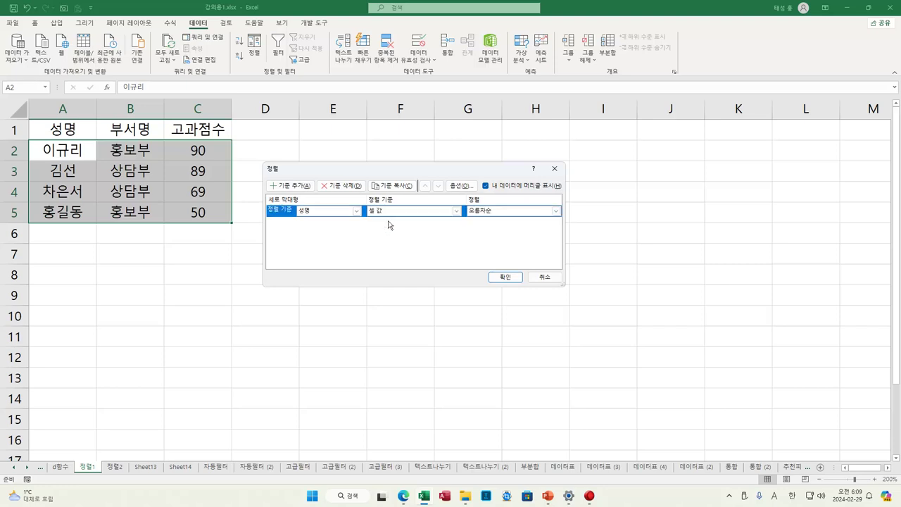
Set the order to 오름차순 and apply the sort by 성명 to the table
{"action": "left_click", "coordinate": [555, 211]}
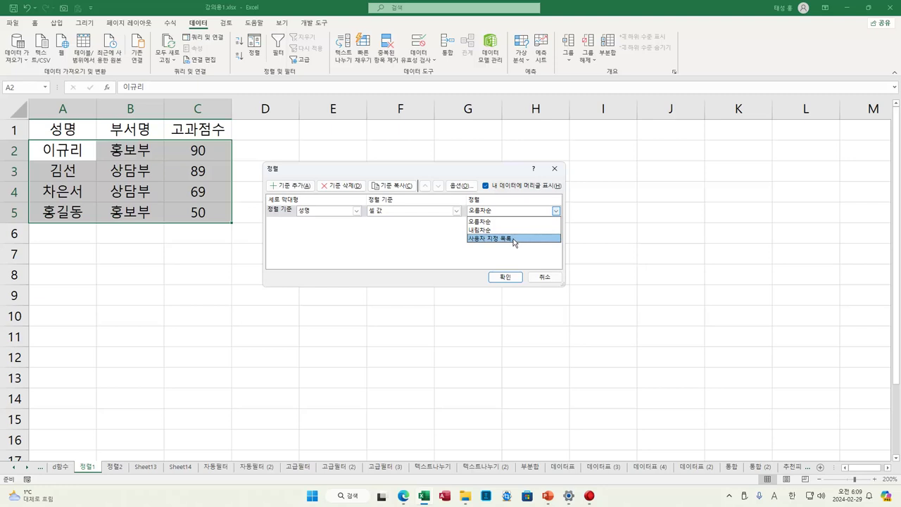
{"action": "left_click", "coordinate": [489, 222]}
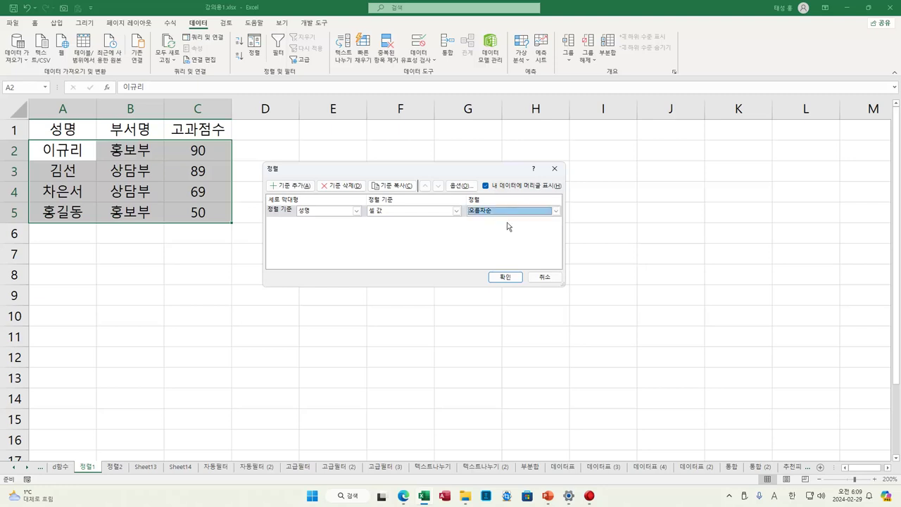
{"action": "left_click", "coordinate": [505, 276]}
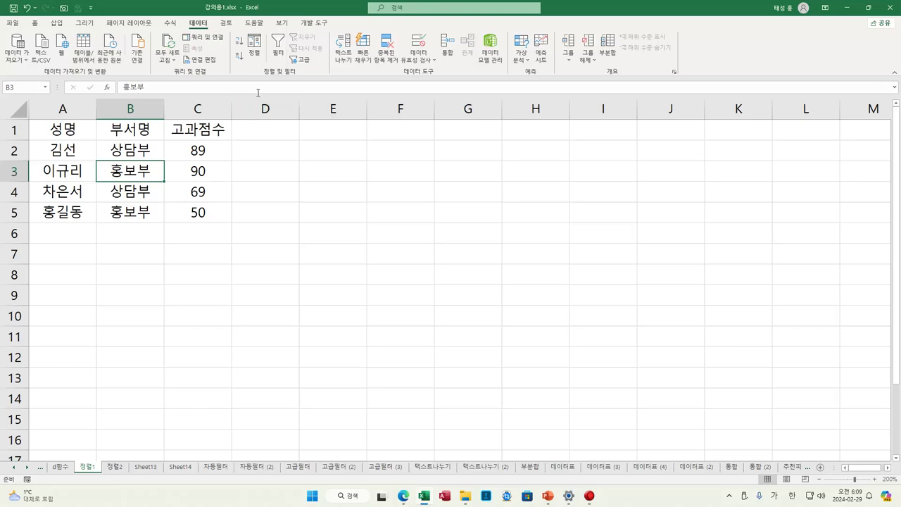
Sort the table by 고과점수 on cell values in 내림차순 order
{"action": "left_click", "coordinate": [256, 53]}
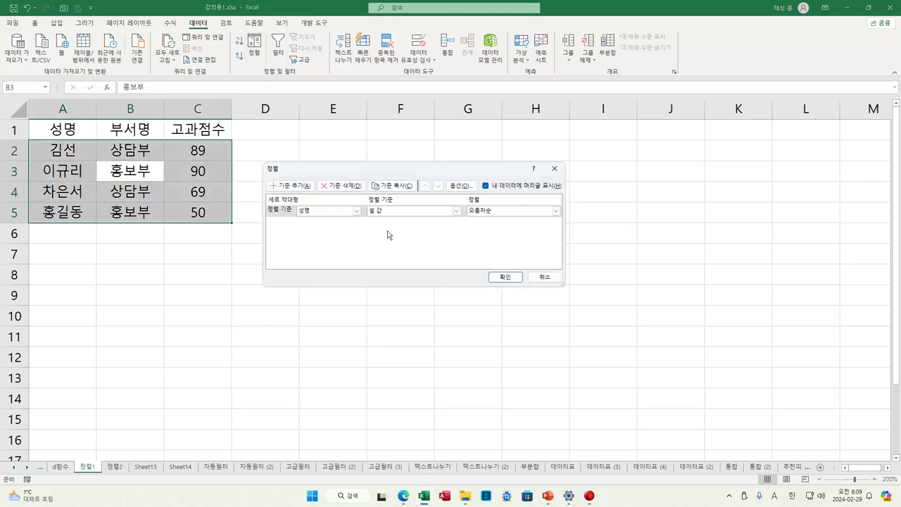
{"action": "left_click", "coordinate": [356, 211]}
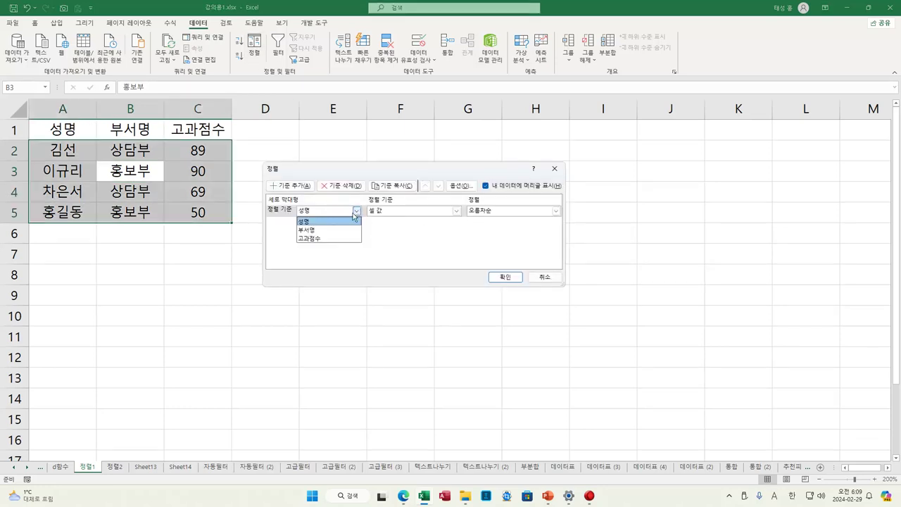
{"action": "left_click", "coordinate": [318, 239]}
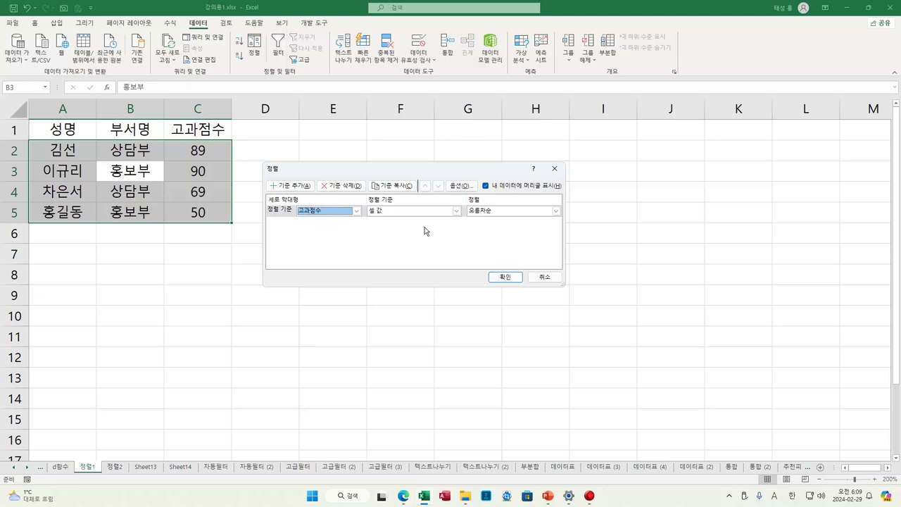
{"action": "left_click", "coordinate": [555, 211]}
{"action": "left_click", "coordinate": [483, 231]}
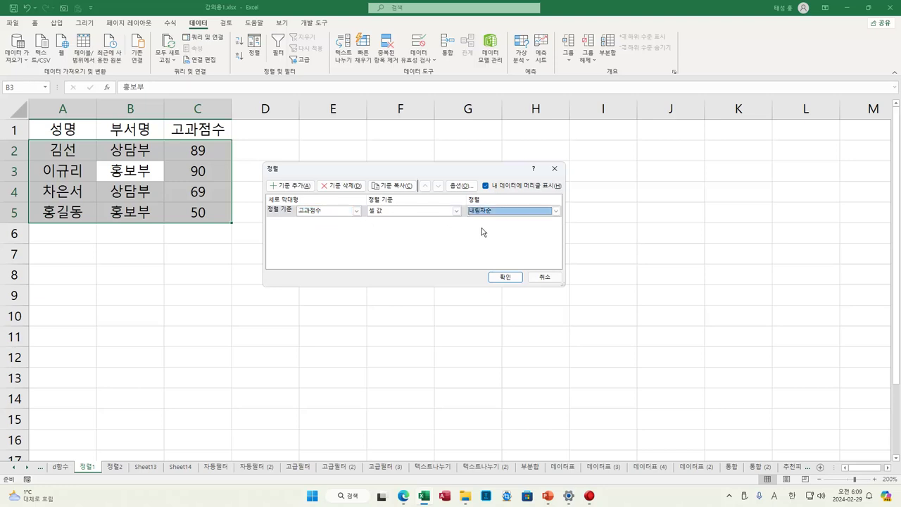
{"action": "left_click", "coordinate": [509, 276]}
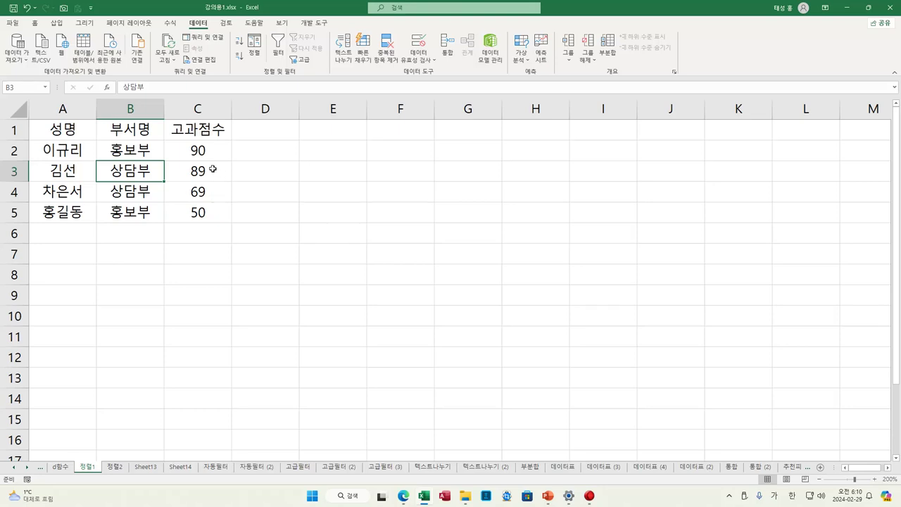
Try to sort only the 부서명 range B1:B5, and cancel without sorting
{"action": "left_click_drag", "start_coordinate": [146, 130], "coordinate": [145, 211]}
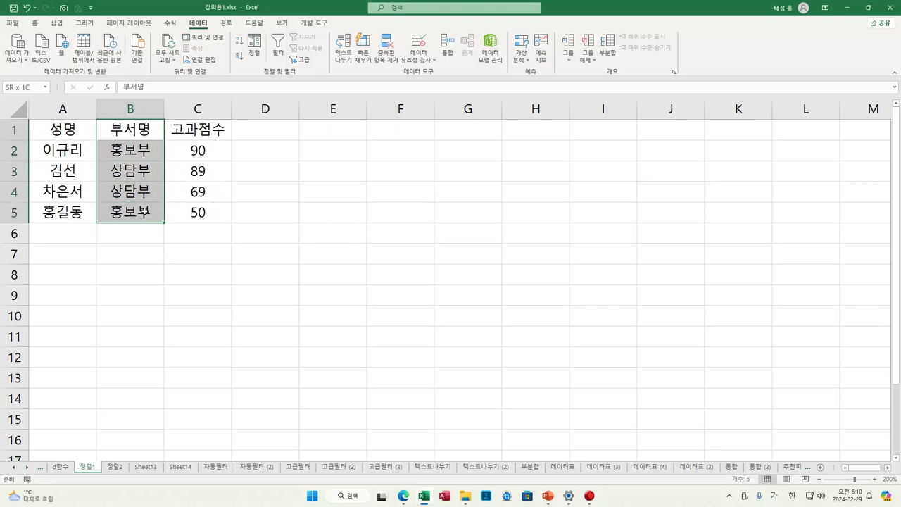
{"action": "left_click", "coordinate": [257, 56]}
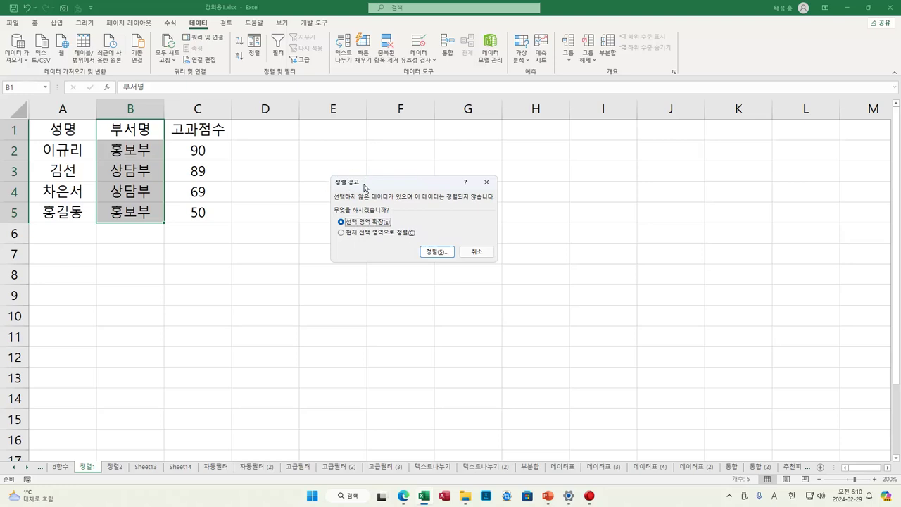
{"action": "left_click", "coordinate": [481, 253]}
{"action": "left_click", "coordinate": [374, 252]}
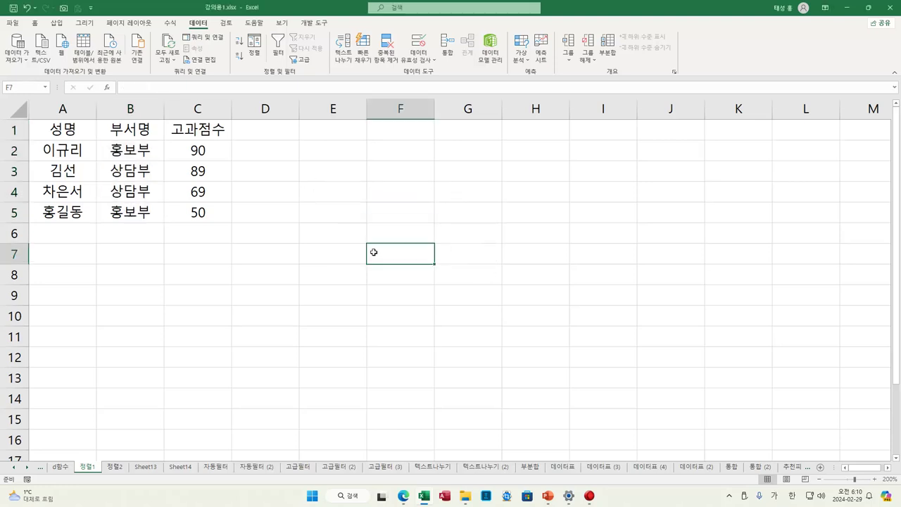
Open sheet 정렬2 and go through the mixed sample values in A1:A6 one cell at a time
{"action": "left_click", "coordinate": [125, 468]}
{"action": "left_click", "coordinate": [56, 127]}
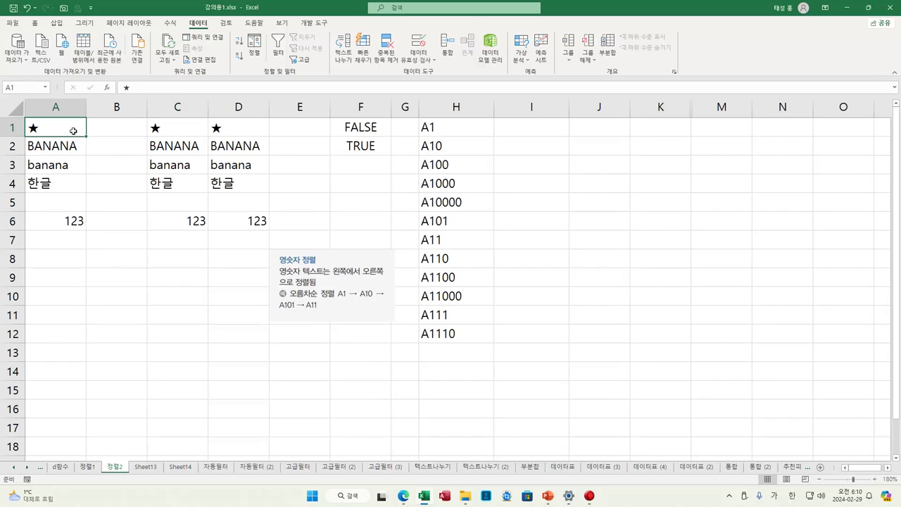
{"action": "left_click", "coordinate": [69, 148]}
{"action": "left_click", "coordinate": [64, 164]}
{"action": "left_click", "coordinate": [59, 184]}
{"action": "left_click", "coordinate": [70, 202]}
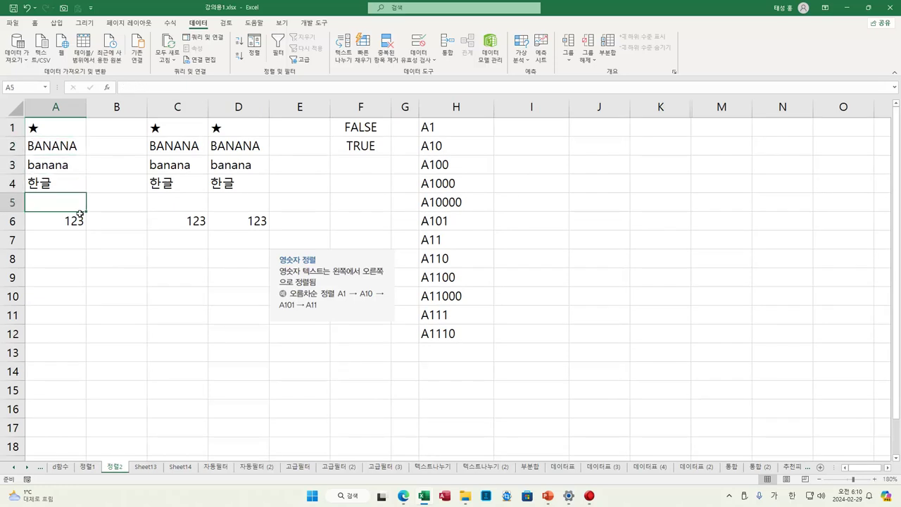
{"action": "left_click", "coordinate": [69, 223]}
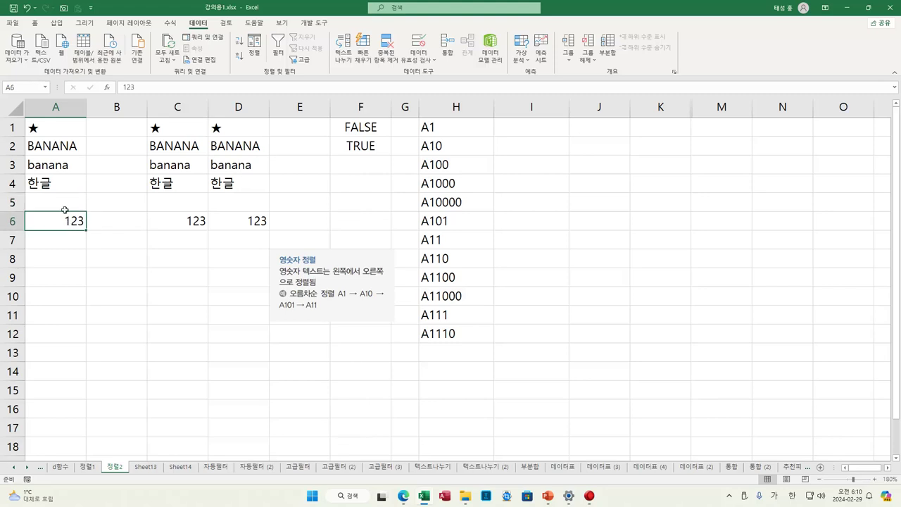
Sort only the range C1:C6 on cell values in 오름차순 order, without a header row and with 대/소문자 구분 enabled
{"action": "left_click_drag", "start_coordinate": [173, 125], "coordinate": [178, 217]}
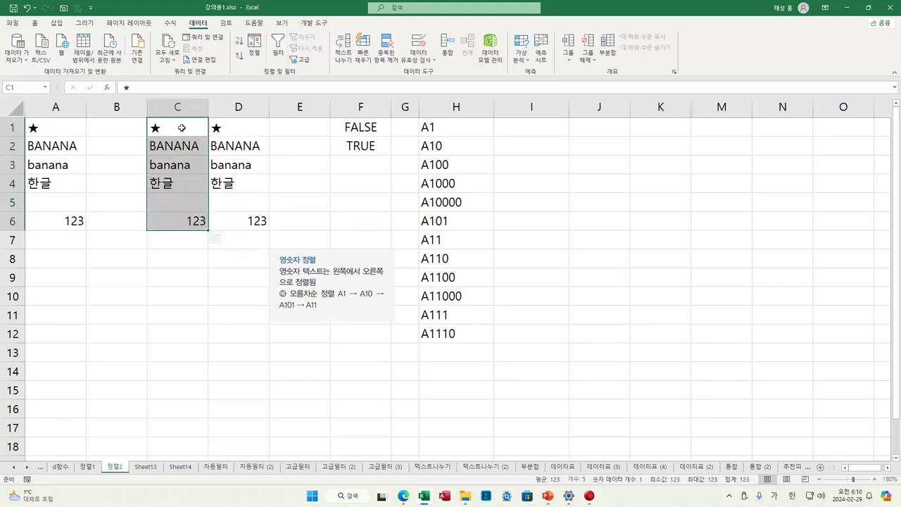
{"action": "left_click", "coordinate": [256, 55]}
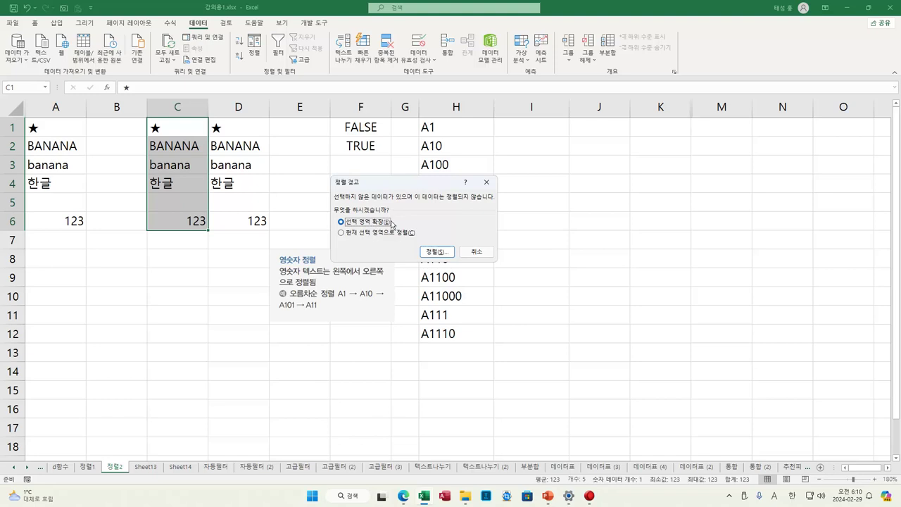
{"action": "left_click", "coordinate": [341, 233]}
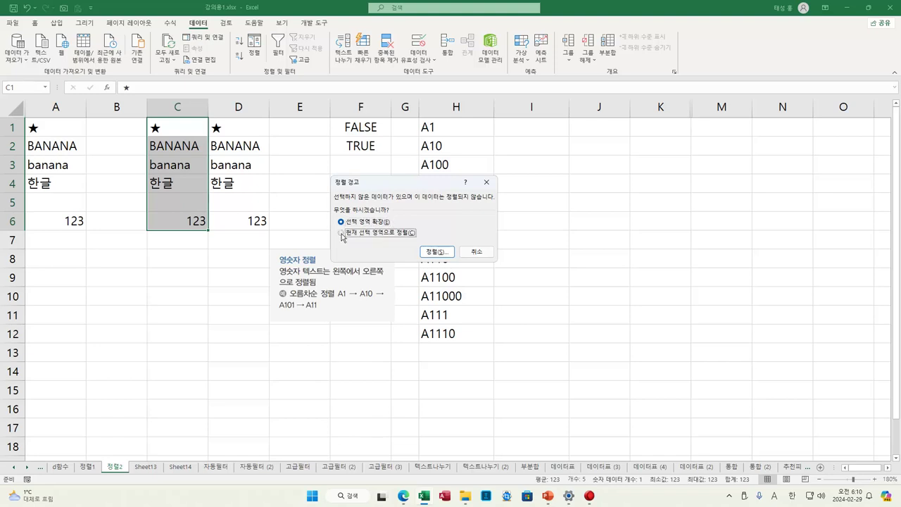
{"action": "left_click", "coordinate": [436, 252]}
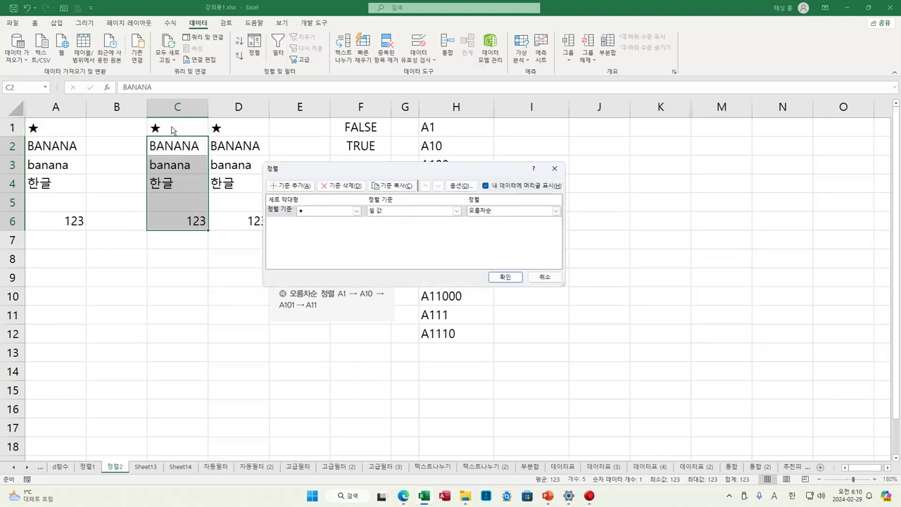
{"action": "left_click", "coordinate": [486, 186]}
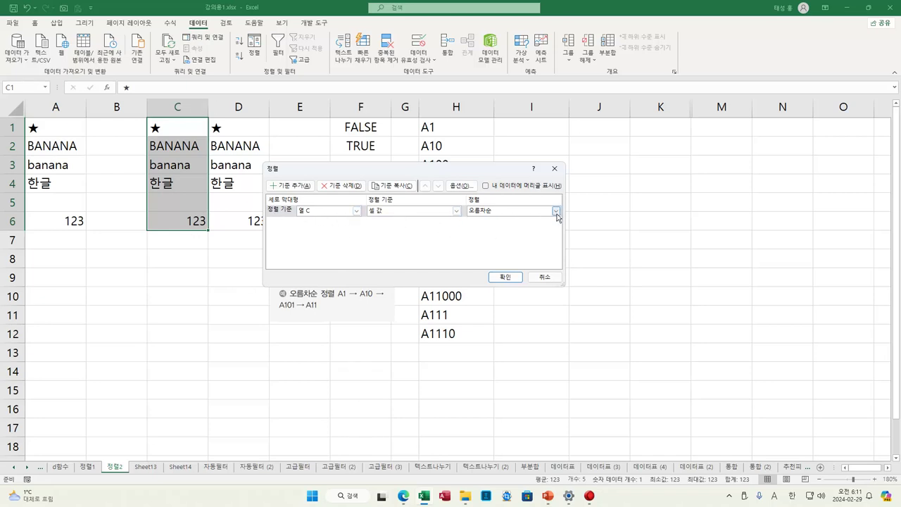
{"action": "left_click", "coordinate": [464, 188]}
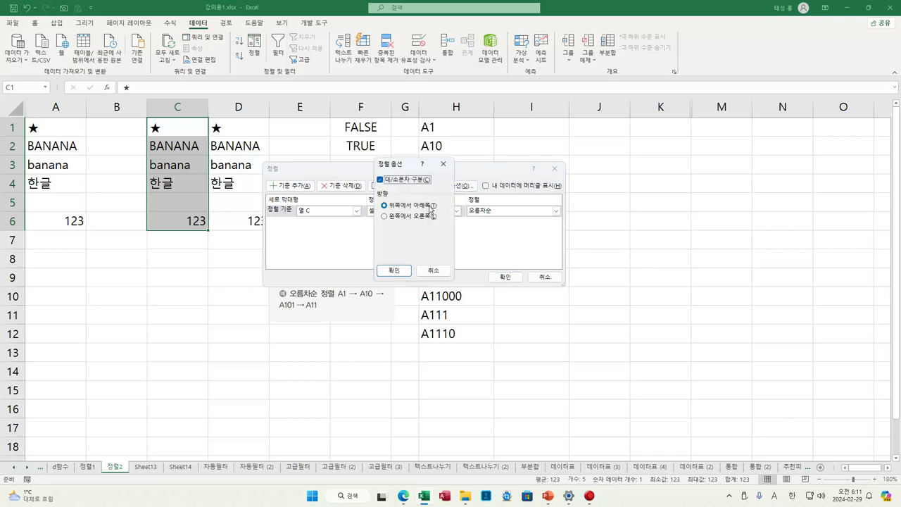
{"action": "left_click", "coordinate": [408, 271]}
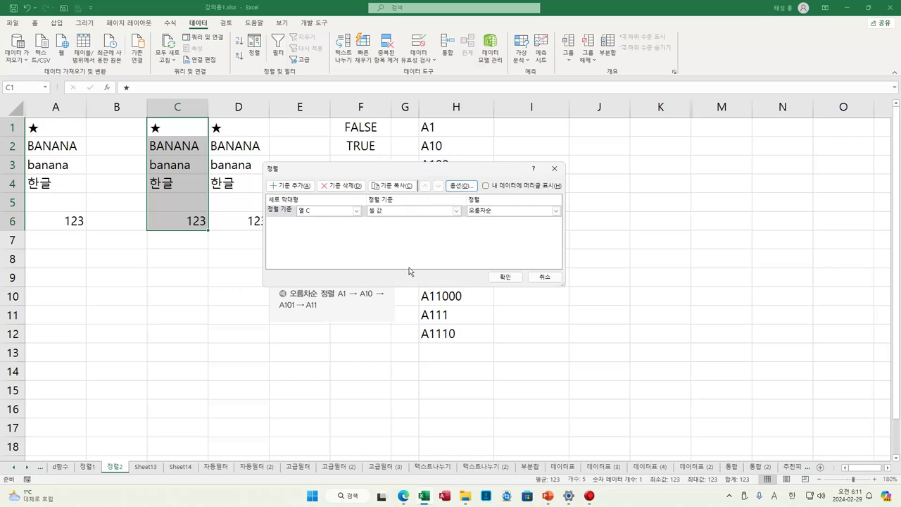
{"action": "left_click", "coordinate": [505, 278]}
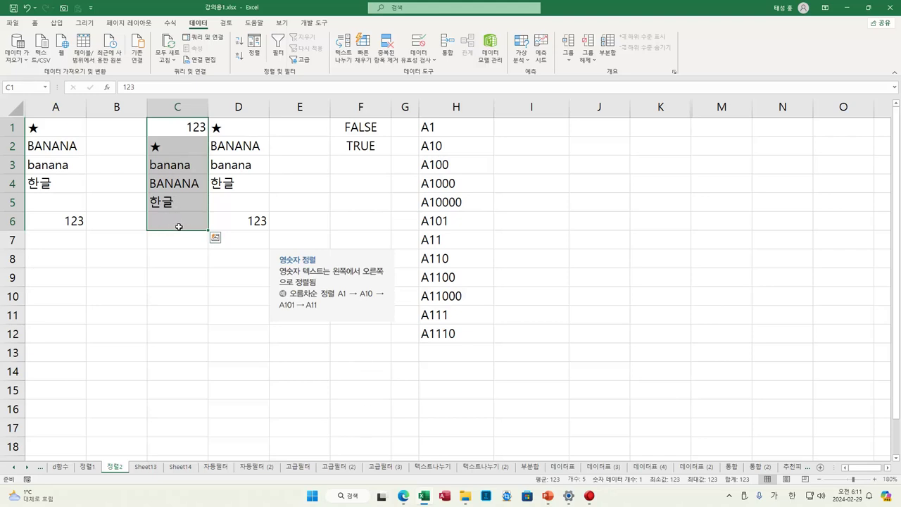
Sort only the range D1:D6 on cell values in 내림차순 order, without a header row and with 대/소문자 구분 enabled
{"action": "left_click_drag", "start_coordinate": [240, 132], "coordinate": [235, 221]}
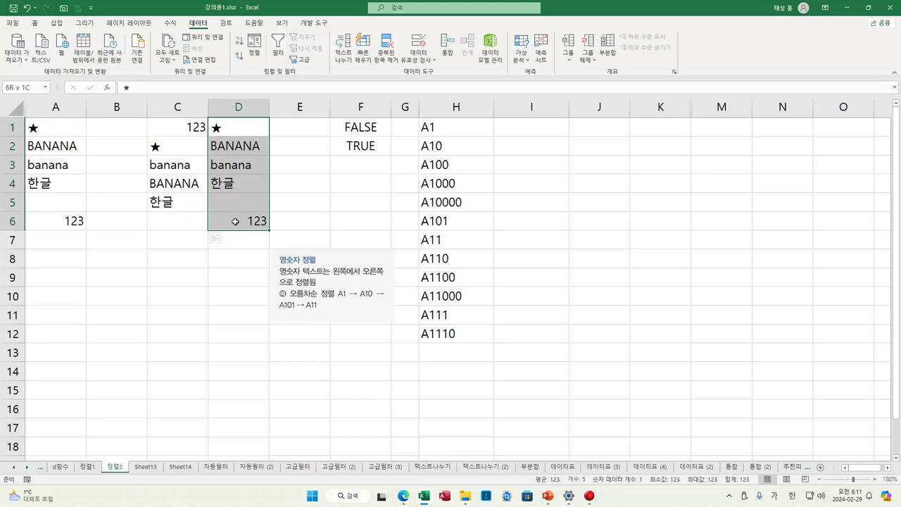
{"action": "left_click", "coordinate": [256, 53]}
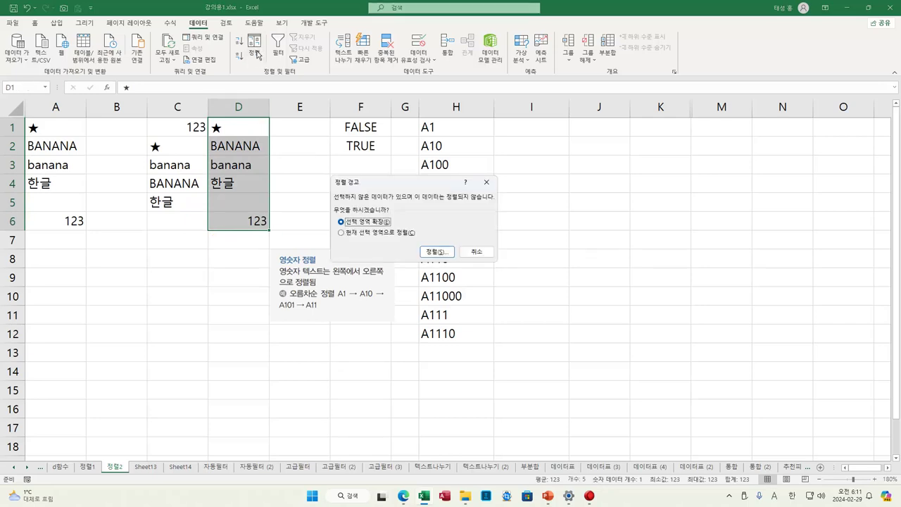
{"action": "left_click", "coordinate": [380, 234]}
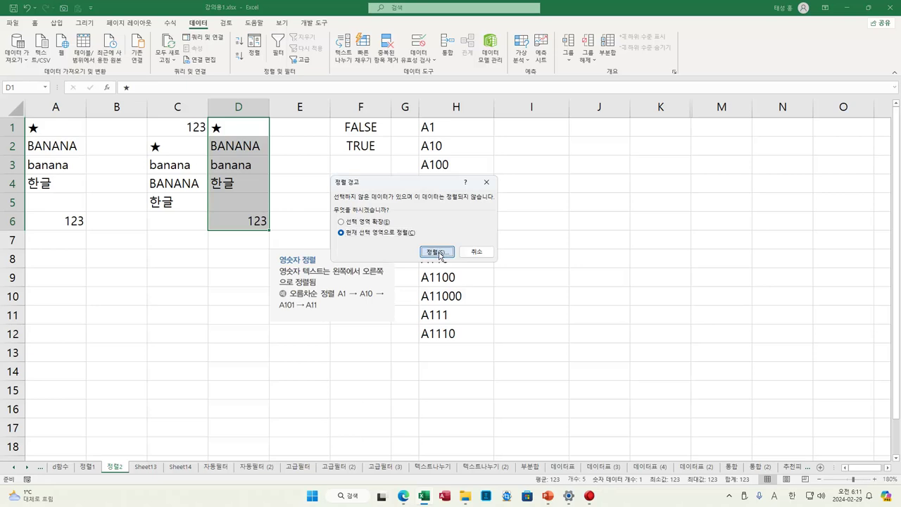
{"action": "left_click", "coordinate": [438, 252]}
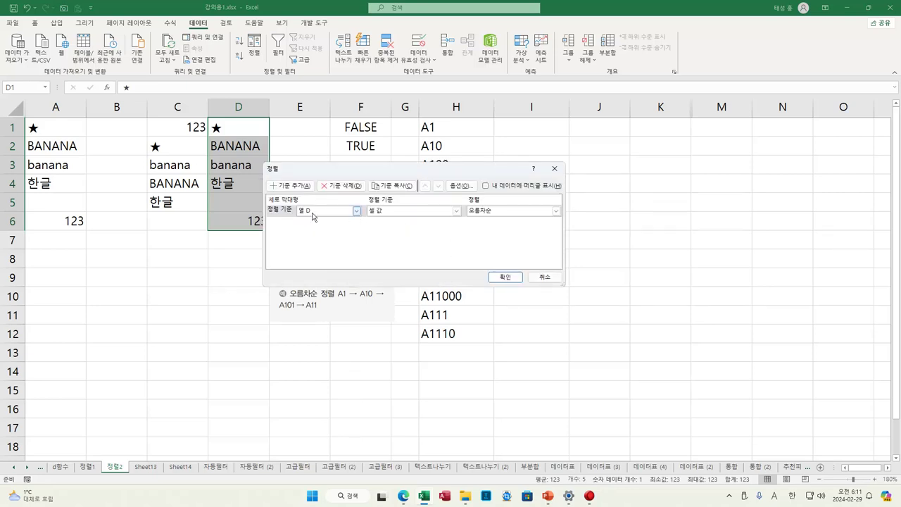
{"action": "left_click", "coordinate": [515, 186]}
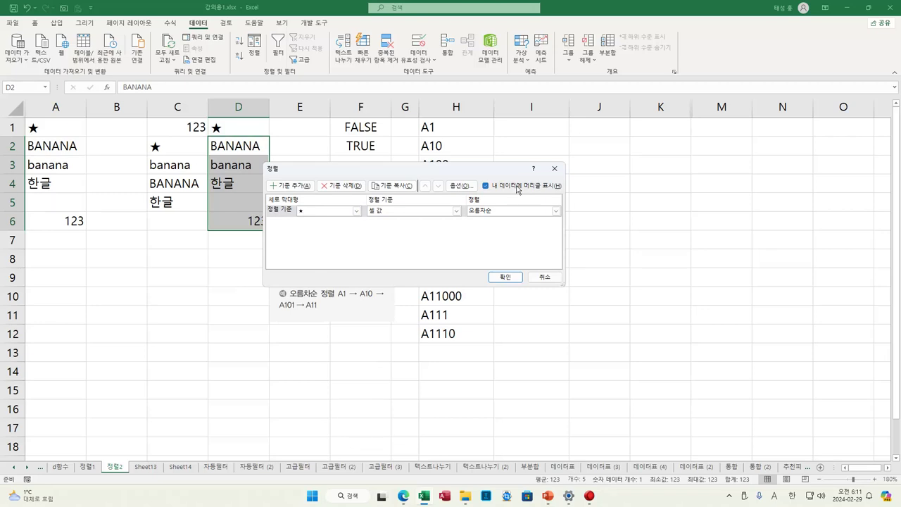
{"action": "left_click", "coordinate": [517, 187]}
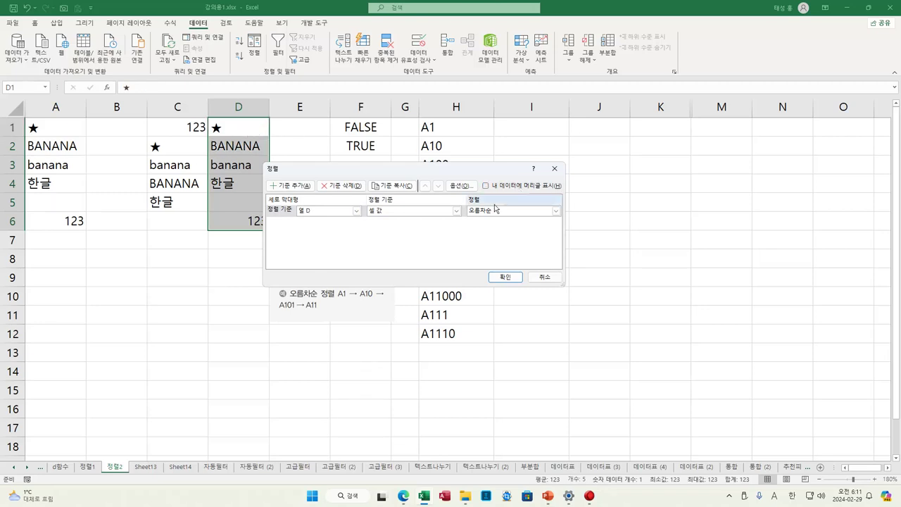
{"action": "left_click", "coordinate": [461, 185]}
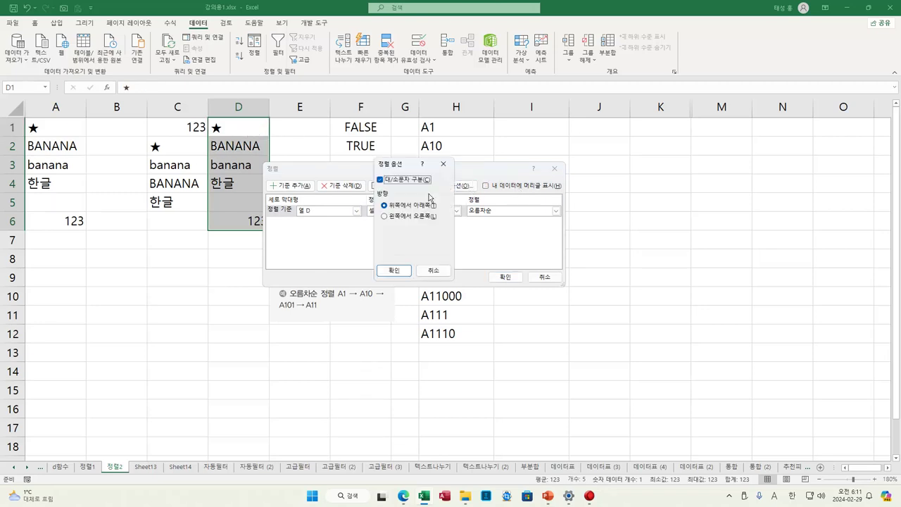
{"action": "left_click", "coordinate": [395, 271]}
{"action": "left_click", "coordinate": [555, 211]}
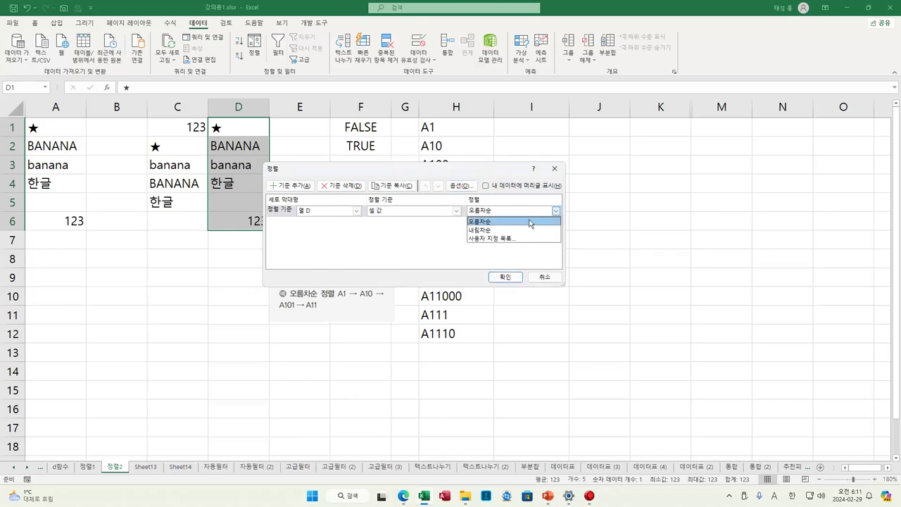
{"action": "left_click", "coordinate": [501, 231]}
{"action": "left_click", "coordinate": [511, 279]}
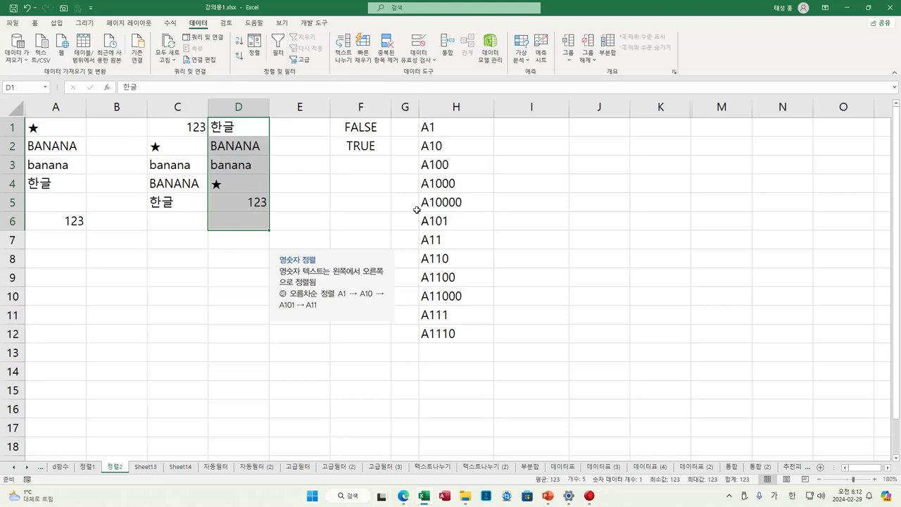
Sort the logical values in F1:F2 in descending order, and re-sort them in ascending order
{"action": "left_click", "coordinate": [364, 125]}
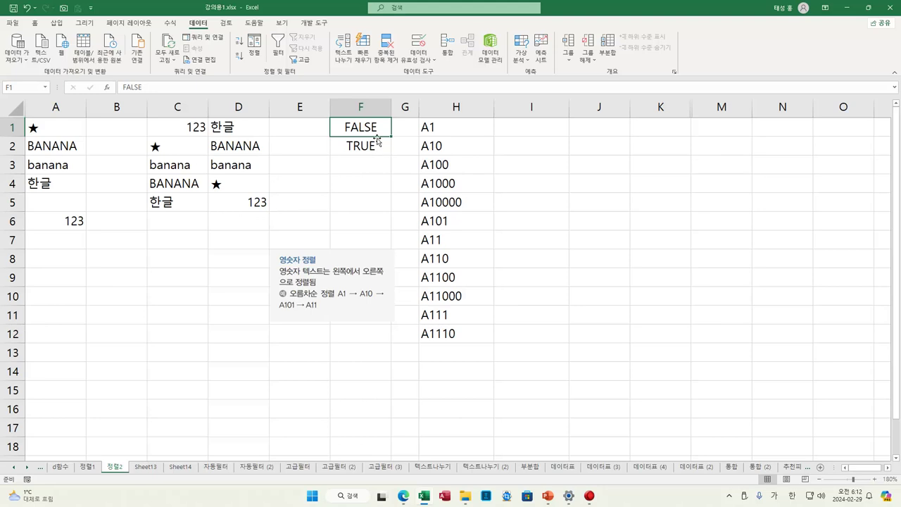
{"action": "left_click", "coordinate": [368, 148]}
{"action": "left_click", "coordinate": [373, 131]}
{"action": "left_click", "coordinate": [364, 145]}
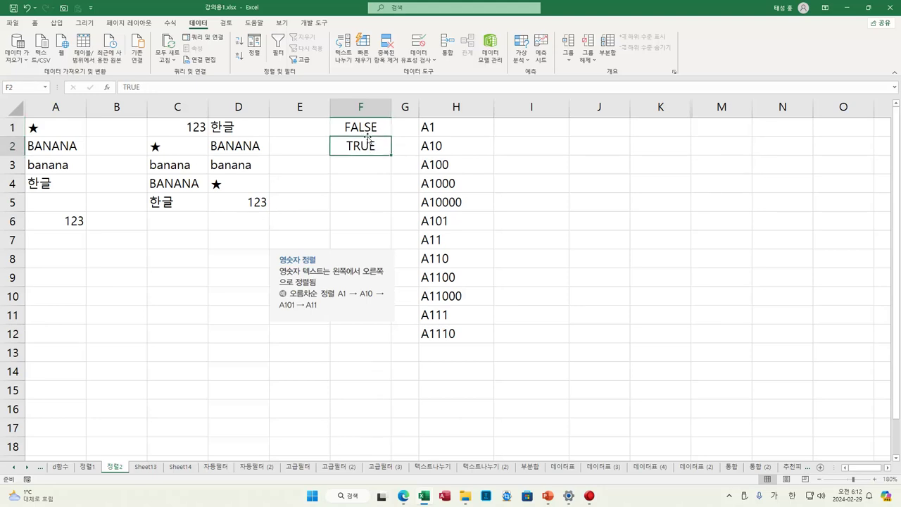
{"action": "left_click_drag", "start_coordinate": [367, 126], "coordinate": [366, 145]}
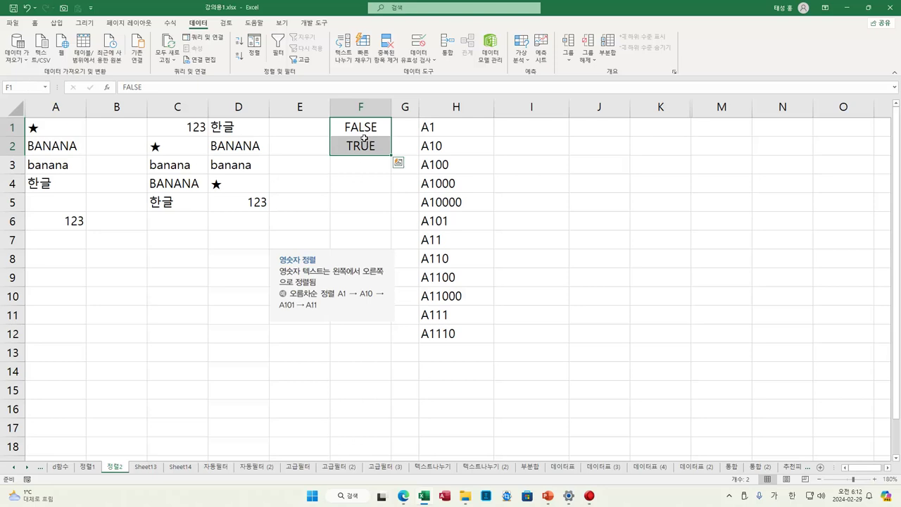
{"action": "left_click", "coordinate": [240, 62]}
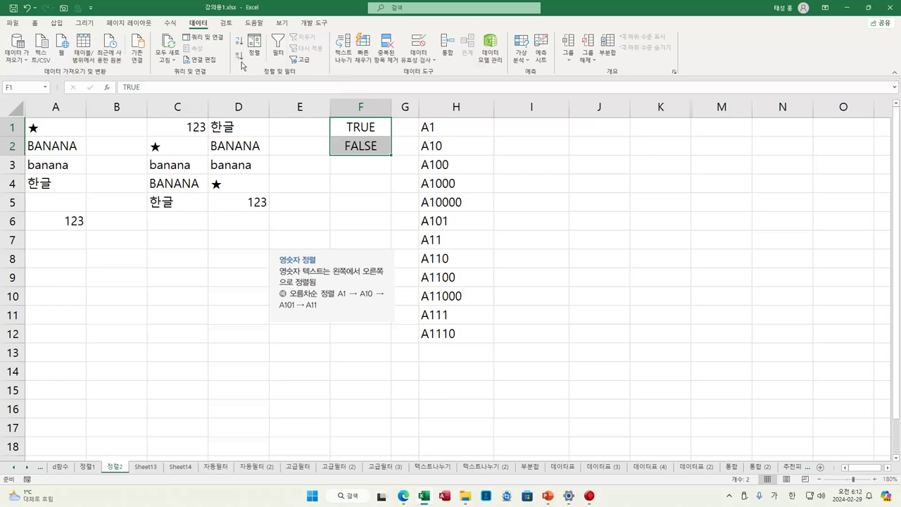
{"action": "left_click", "coordinate": [240, 41]}
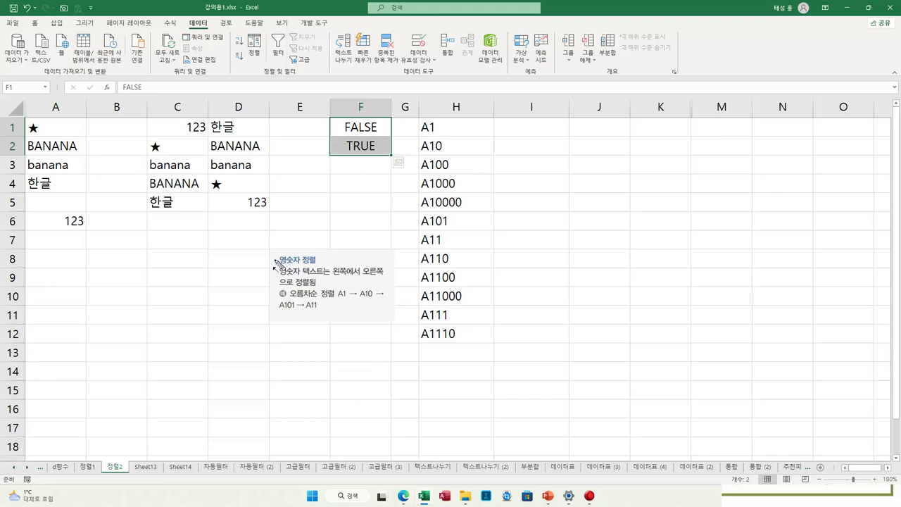
Highlight in yellow the note's heading 영숫자 정렬 and its phrase 왼쪽에서 오른쪽으로 정렬됨
{"action": "left_click_drag", "start_coordinate": [271, 259], "coordinate": [325, 259]}
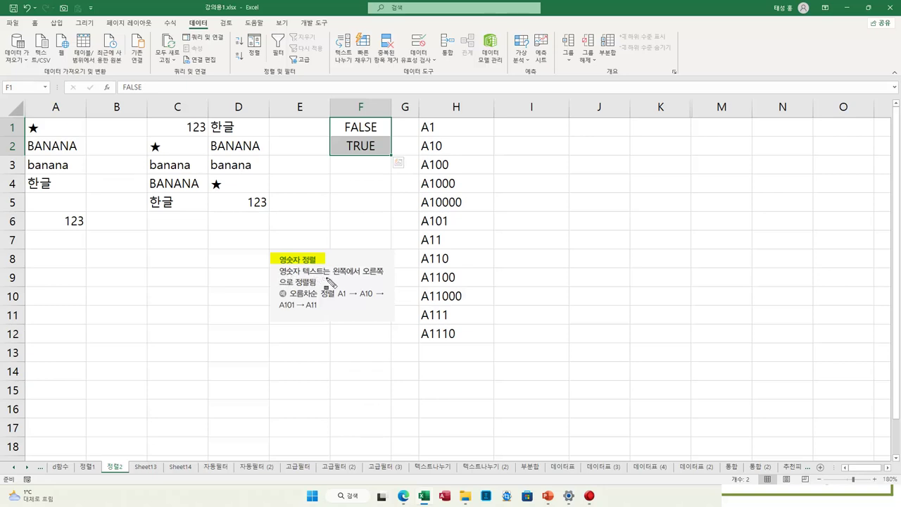
{"action": "left_click_drag", "start_coordinate": [331, 270], "coordinate": [384, 271]}
{"action": "left_click_drag", "start_coordinate": [279, 282], "coordinate": [318, 282]}
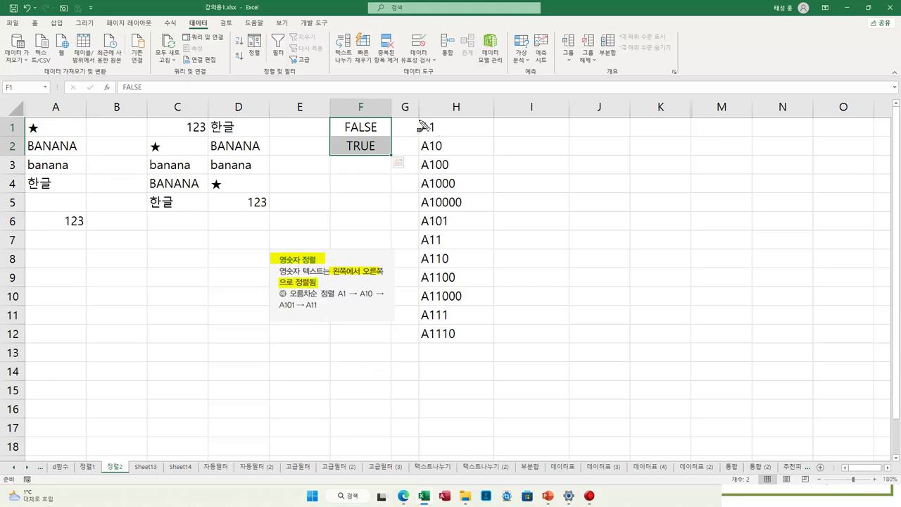
Highlight in yellow the values A1 to A1110 in H1:H12 and the words 영숫자 텍스트 in the note
{"action": "left_click_drag", "start_coordinate": [421, 127], "coordinate": [434, 128]}
{"action": "left_click_drag", "start_coordinate": [420, 146], "coordinate": [444, 146]}
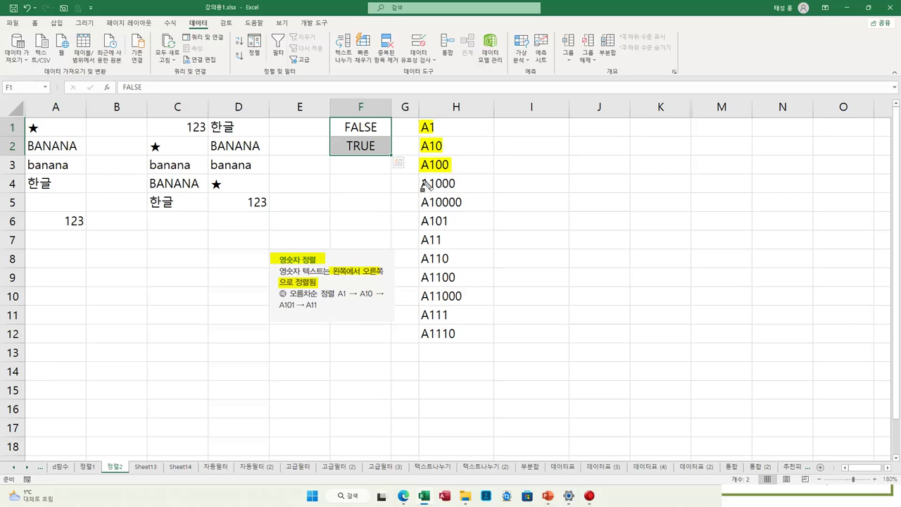
{"action": "mouse_move", "coordinate": [422, 183]}
{"action": "left_mouse_down"}
{"action": "mouse_move", "coordinate": [454, 183]}
{"action": "mouse_move", "coordinate": [445, 202]}
{"action": "mouse_move", "coordinate": [462, 202]}
{"action": "left_mouse_up"}
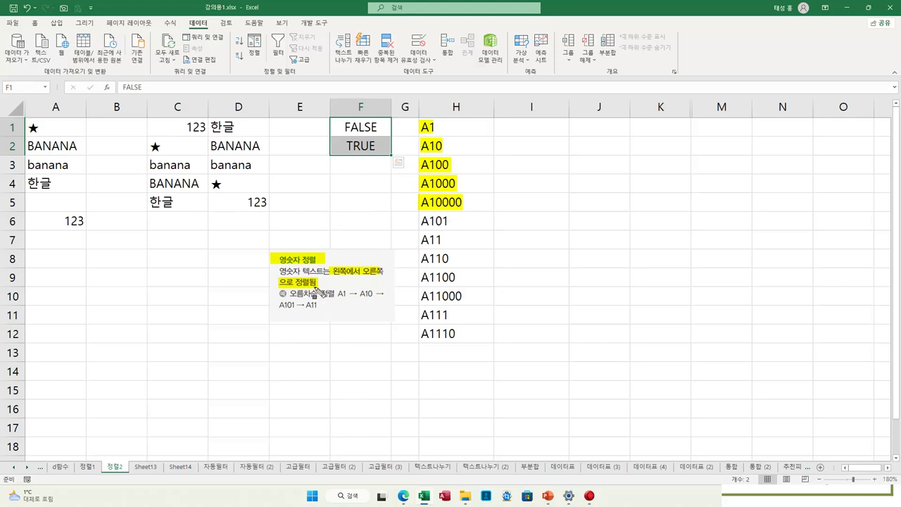
{"action": "left_click_drag", "start_coordinate": [278, 272], "coordinate": [329, 271]}
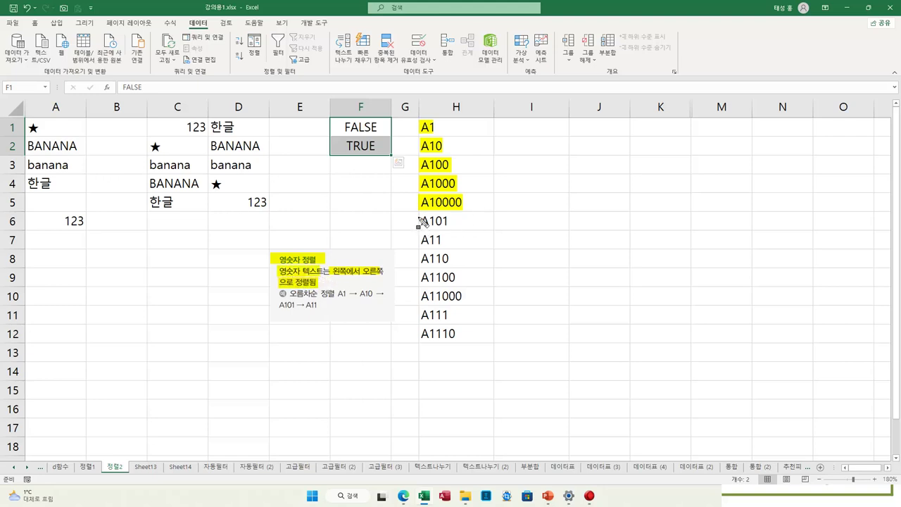
{"action": "left_click_drag", "start_coordinate": [424, 220], "coordinate": [444, 222]}
{"action": "mouse_move", "coordinate": [427, 222]}
{"action": "left_mouse_down"}
{"action": "mouse_move", "coordinate": [449, 224]}
{"action": "mouse_move", "coordinate": [434, 243]}
{"action": "mouse_move", "coordinate": [445, 251]}
{"action": "mouse_move", "coordinate": [438, 260]}
{"action": "mouse_move", "coordinate": [454, 267]}
{"action": "mouse_move", "coordinate": [444, 301]}
{"action": "mouse_move", "coordinate": [462, 298]}
{"action": "mouse_move", "coordinate": [432, 315]}
{"action": "mouse_move", "coordinate": [447, 316]}
{"action": "mouse_move", "coordinate": [456, 335]}
{"action": "left_mouse_up"}
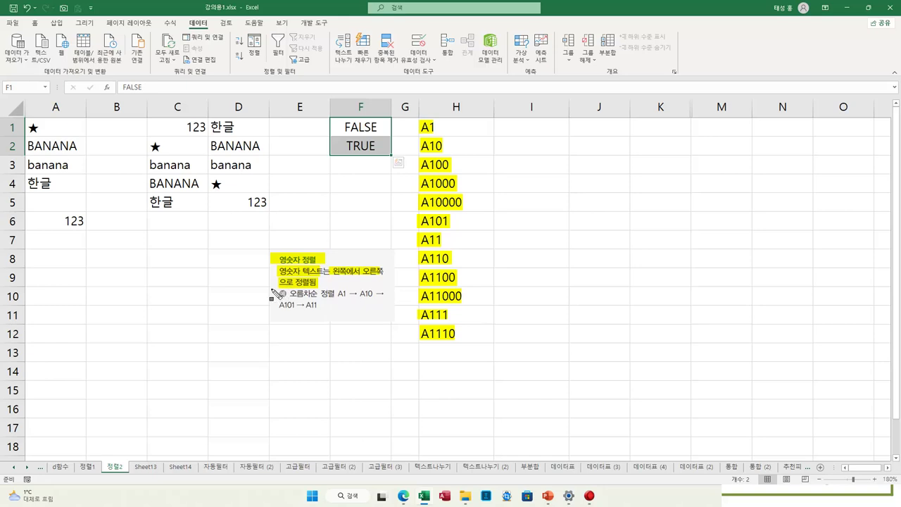
Frame the note's 오름차순 정렬 example in red, highlight A1 → A10, A101 and A11 in yellow, and leave the annotated sheet
{"action": "mouse_move", "coordinate": [272, 289]}
{"action": "left_mouse_down"}
{"action": "mouse_move", "coordinate": [303, 311]}
{"action": "mouse_move", "coordinate": [385, 315]}
{"action": "left_mouse_up"}
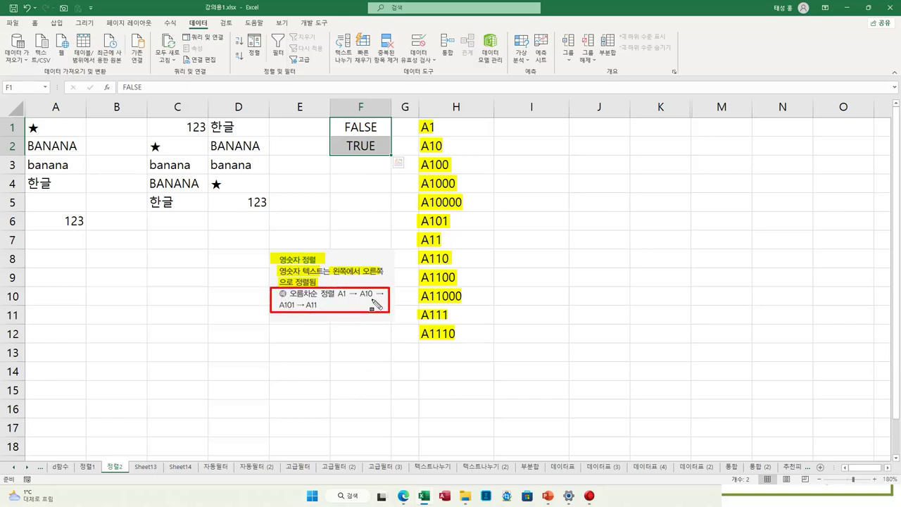
{"action": "left_click_drag", "start_coordinate": [337, 294], "coordinate": [374, 294]}
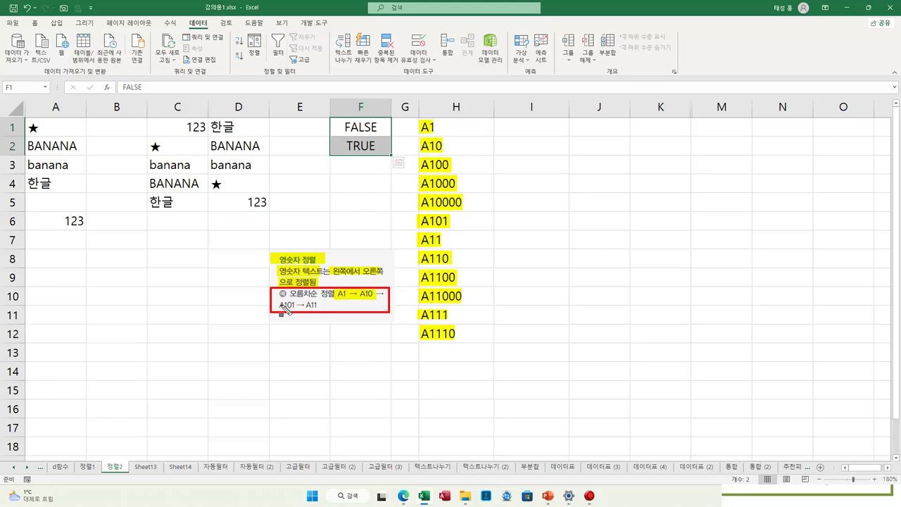
{"action": "left_click_drag", "start_coordinate": [279, 305], "coordinate": [296, 305]}
{"action": "left_click_drag", "start_coordinate": [307, 305], "coordinate": [318, 304]}
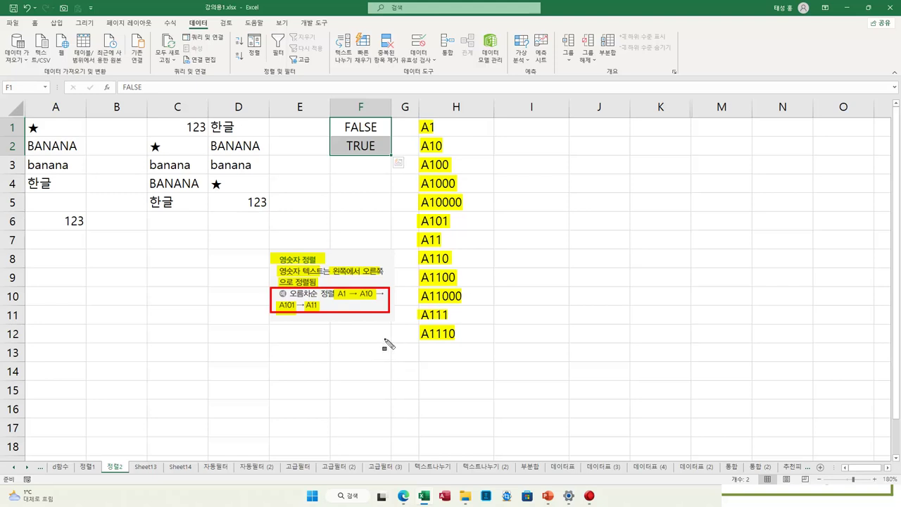
{"action": "key", "text": "Escape"}
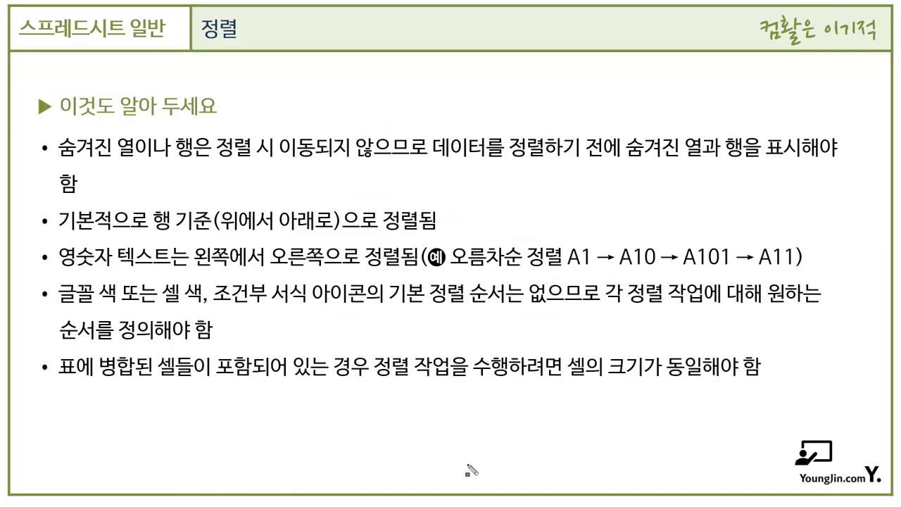
{"action": "left_click_drag", "start_coordinate": [62, 148], "coordinate": [425, 153]}
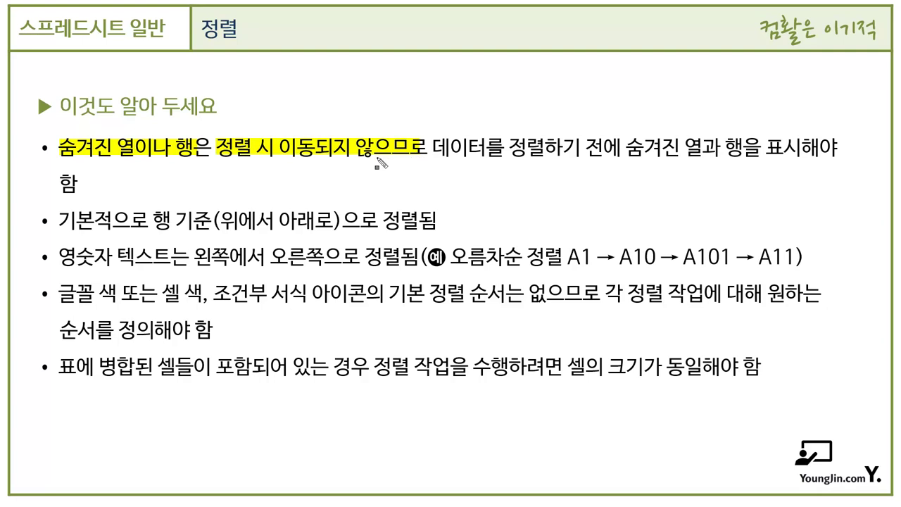
{"action": "mouse_move", "coordinate": [54, 136]}
{"action": "left_mouse_down"}
{"action": "mouse_move", "coordinate": [151, 155]}
{"action": "mouse_move", "coordinate": [428, 159]}
{"action": "left_mouse_up"}
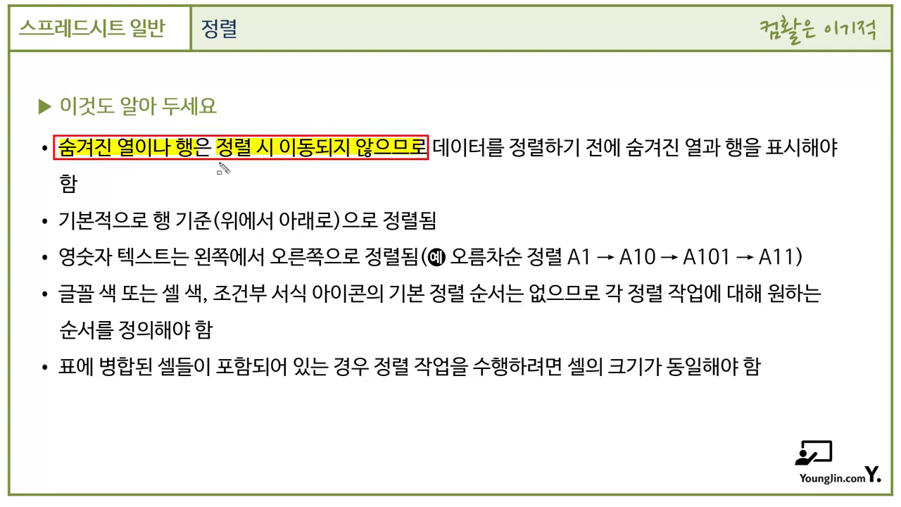
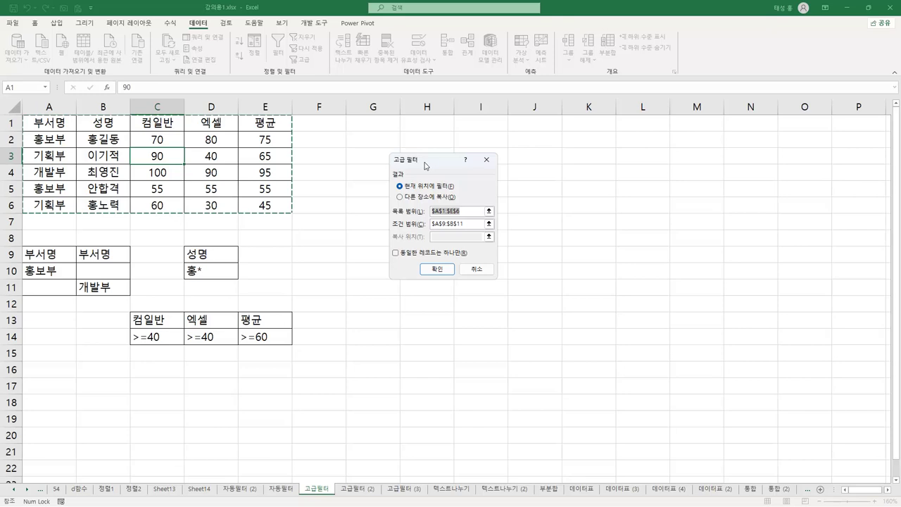
Highlight the two result options in the 고급 필터 dialog in yellow, frame 다른 장소에 복사 and the dialog title in red, and clear the marks
{"action": "mouse_move", "coordinate": [388, 185]}
{"action": "left_mouse_down"}
{"action": "mouse_move", "coordinate": [419, 203]}
{"action": "mouse_move", "coordinate": [469, 208]}
{"action": "left_mouse_up"}
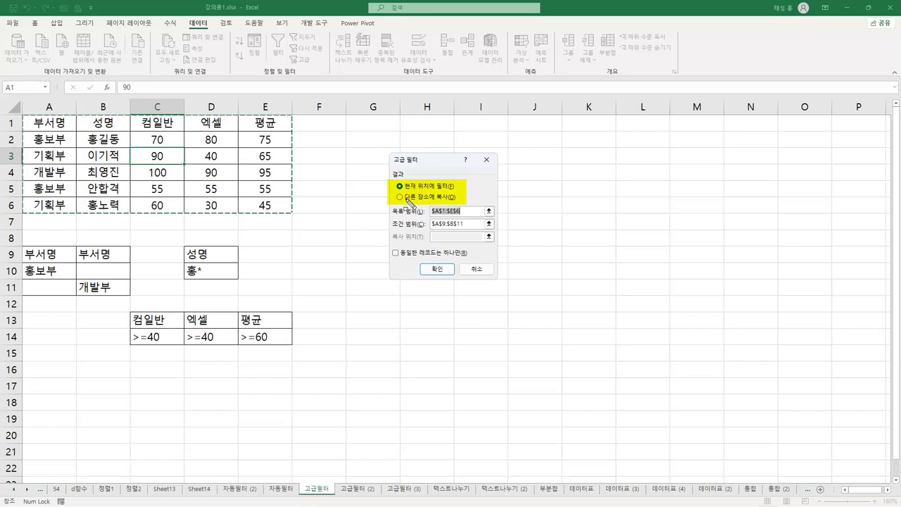
{"action": "left_click_drag", "start_coordinate": [392, 190], "coordinate": [458, 203]}
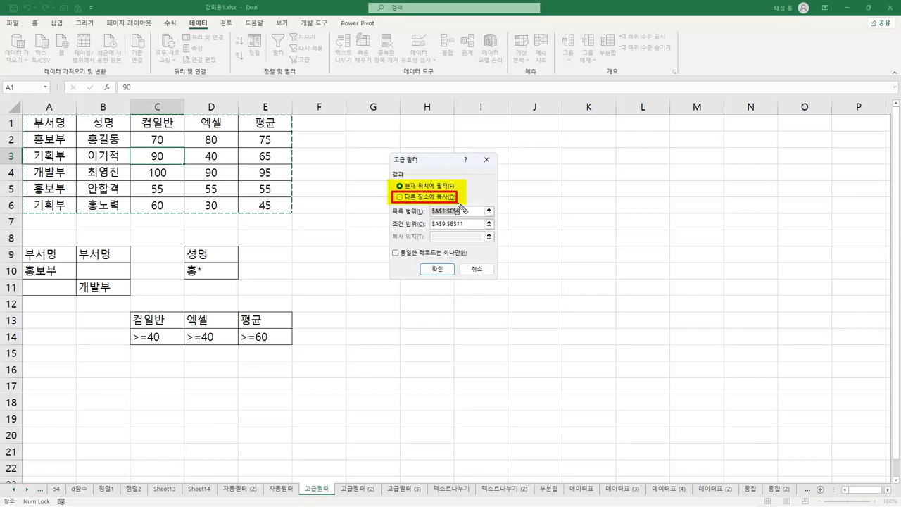
{"action": "left_click_drag", "start_coordinate": [386, 152], "coordinate": [421, 166]}
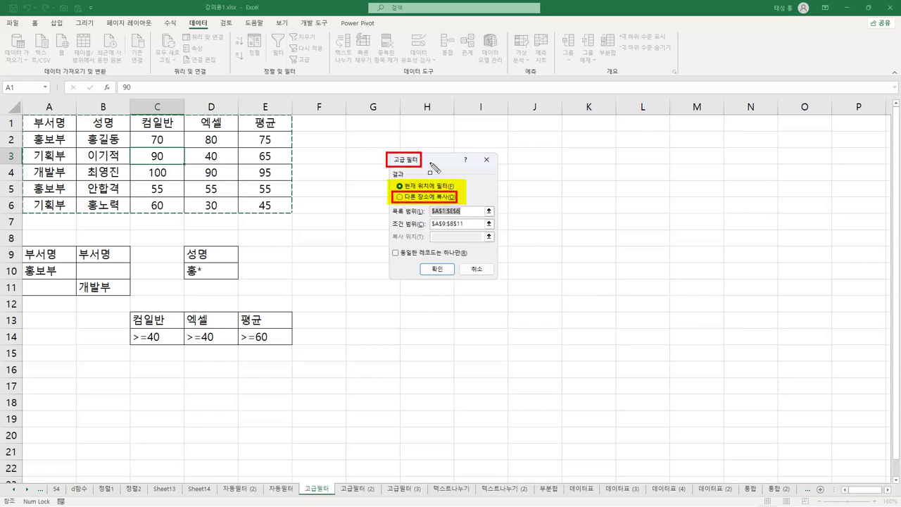
{"action": "key", "text": "Escape"}
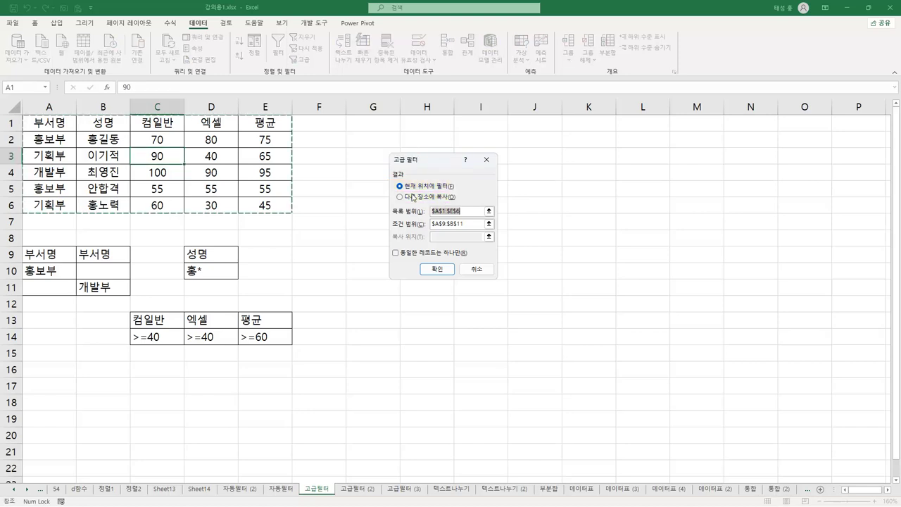
Set the advanced filter to copy its result to another location (다른 장소에 복사), with A1:E6 as the list range
{"action": "left_click", "coordinate": [401, 198]}
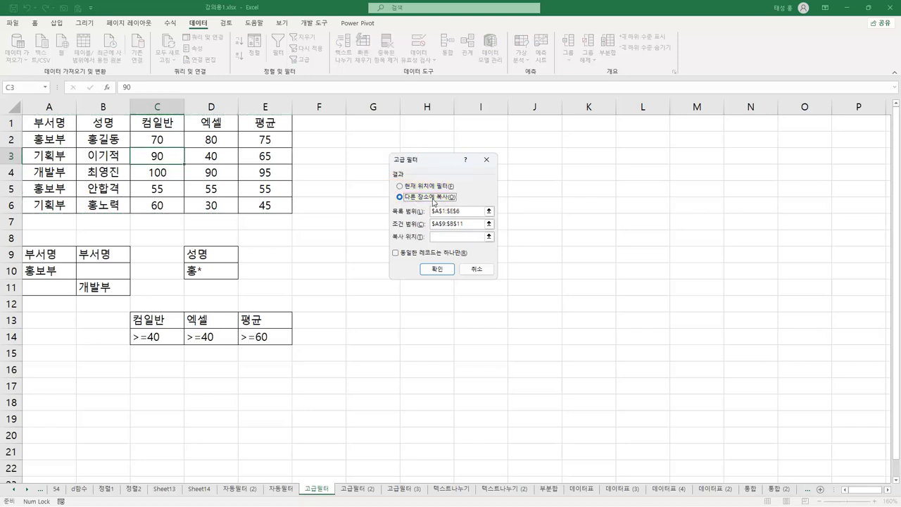
{"action": "left_click", "coordinate": [489, 211]}
{"action": "left_click_drag", "start_coordinate": [50, 121], "coordinate": [261, 204]}
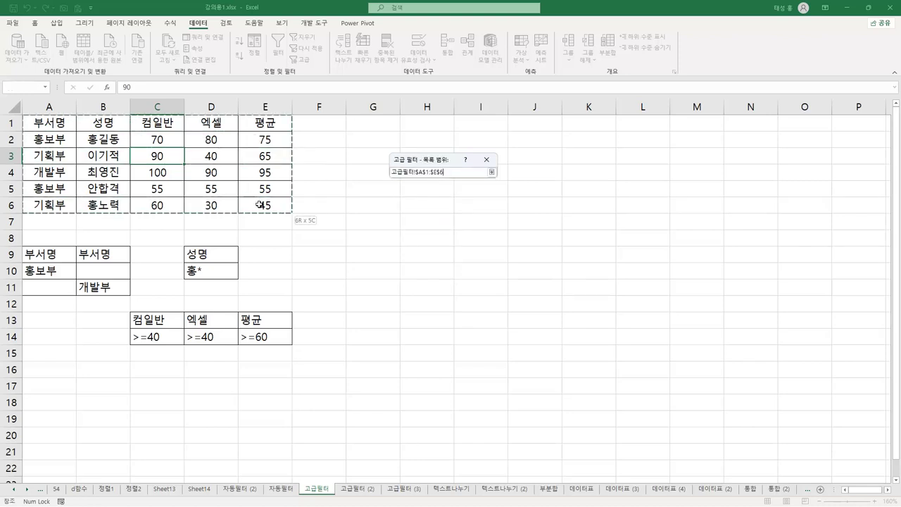
{"action": "left_click", "coordinate": [492, 171]}
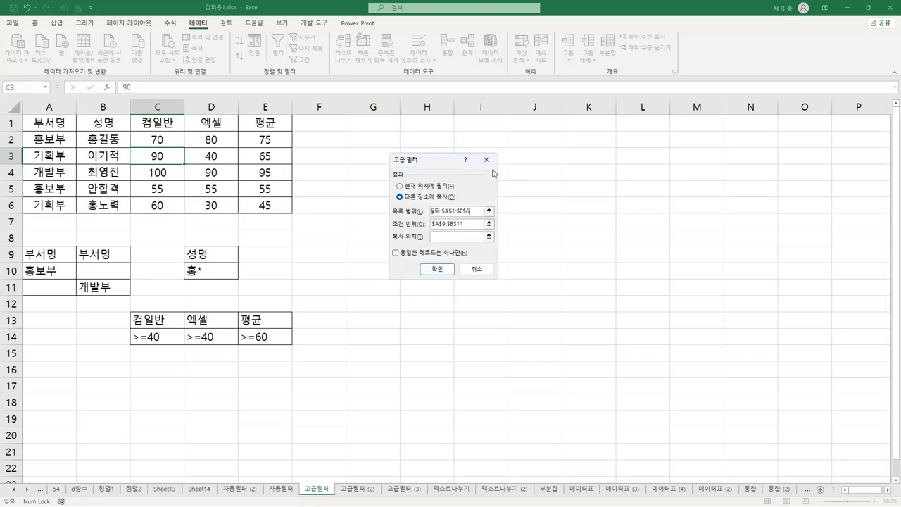
Set the advanced filter's criteria range to A9:B11 and its copy destination to G1
{"action": "left_click", "coordinate": [471, 223]}
{"action": "left_click", "coordinate": [489, 224]}
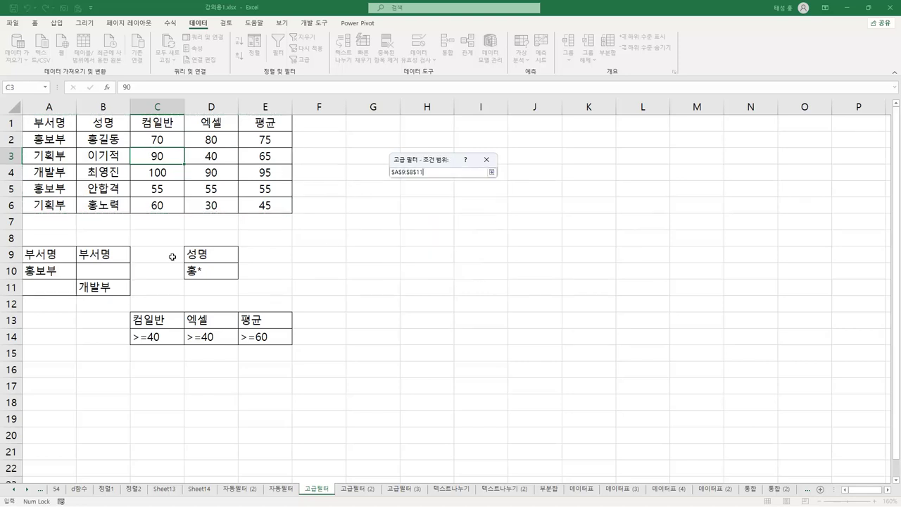
{"action": "left_click_drag", "start_coordinate": [47, 254], "coordinate": [83, 282]}
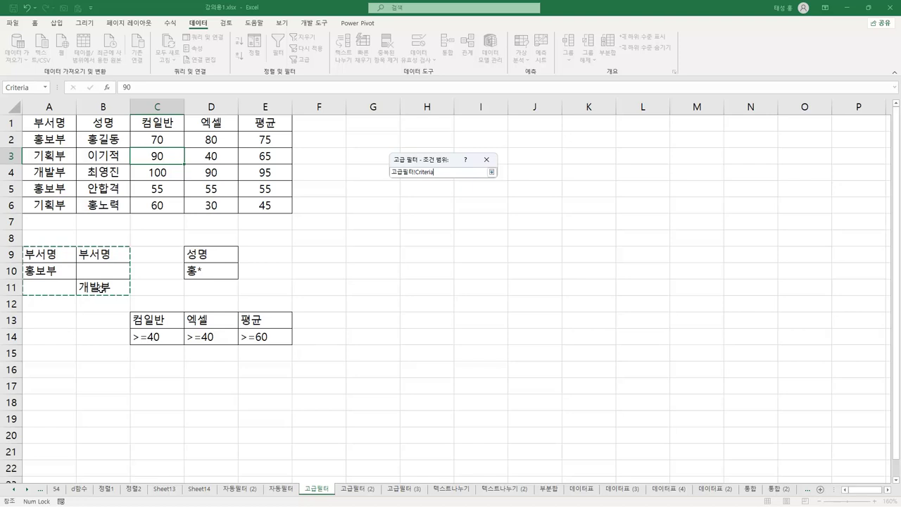
{"action": "left_click", "coordinate": [493, 173]}
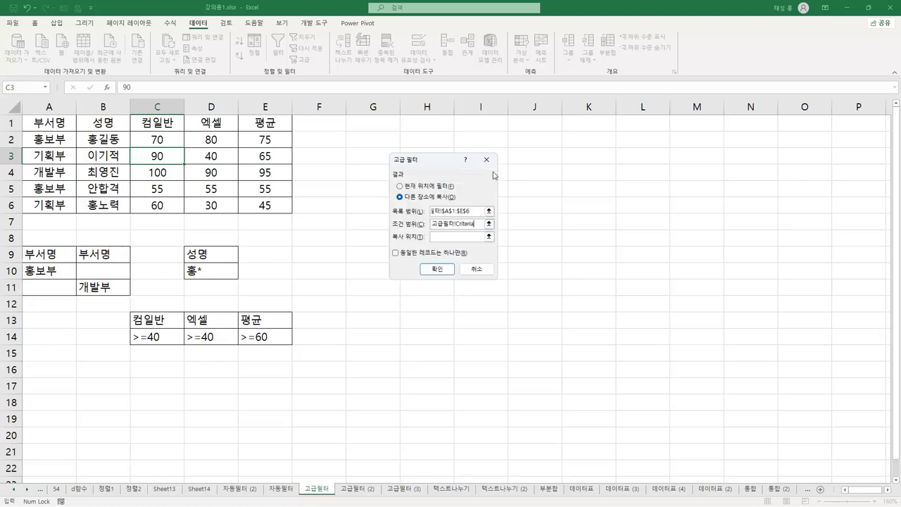
{"action": "left_click", "coordinate": [444, 237]}
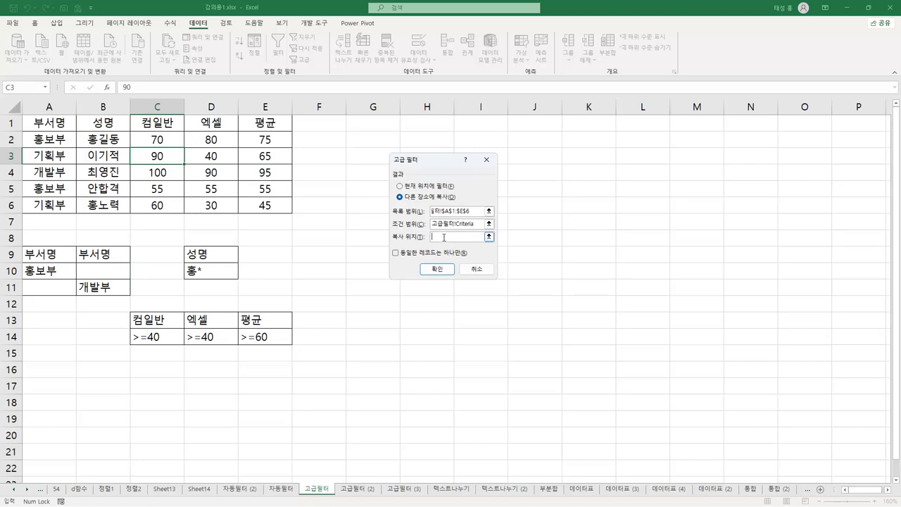
{"action": "left_click", "coordinate": [376, 124]}
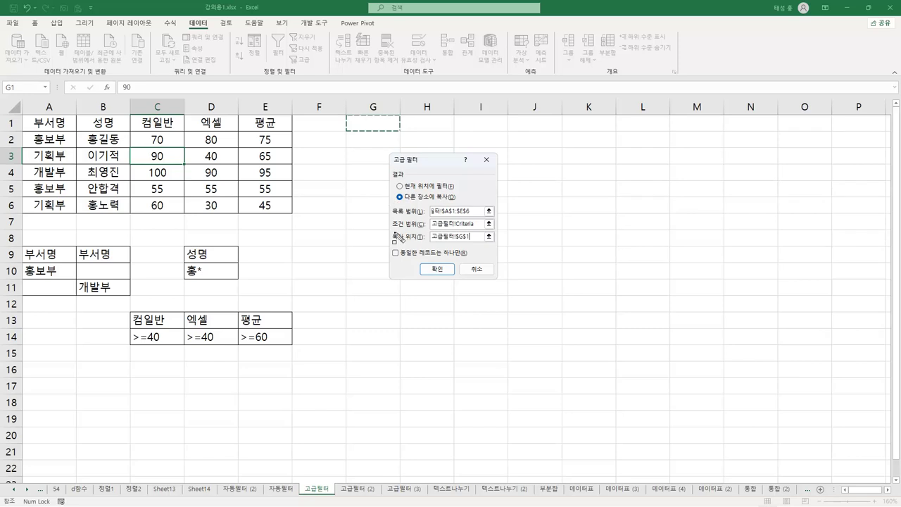
Frame 동일한 레코드는 하나만 in red, highlight it and 다른 장소에 복사 in yellow, and clear the marks
{"action": "left_click_drag", "start_coordinate": [387, 246], "coordinate": [469, 260]}
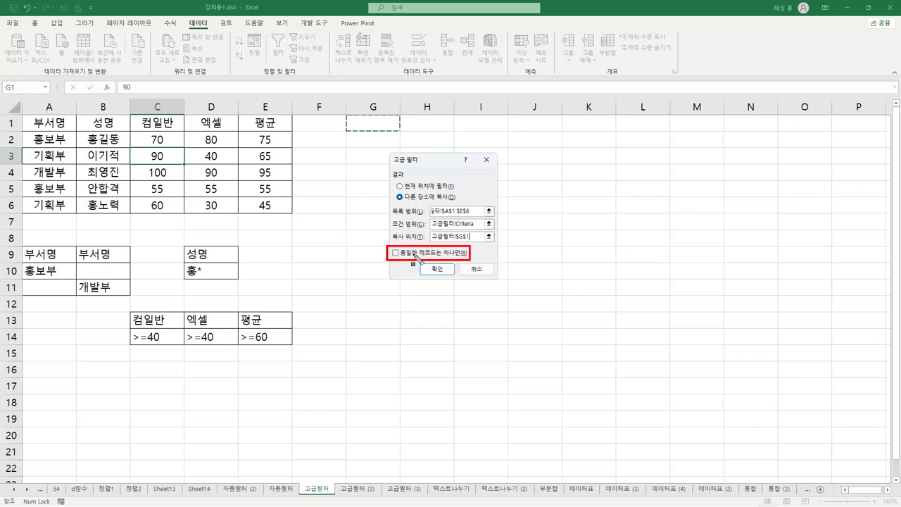
{"action": "left_click_drag", "start_coordinate": [395, 253], "coordinate": [468, 255]}
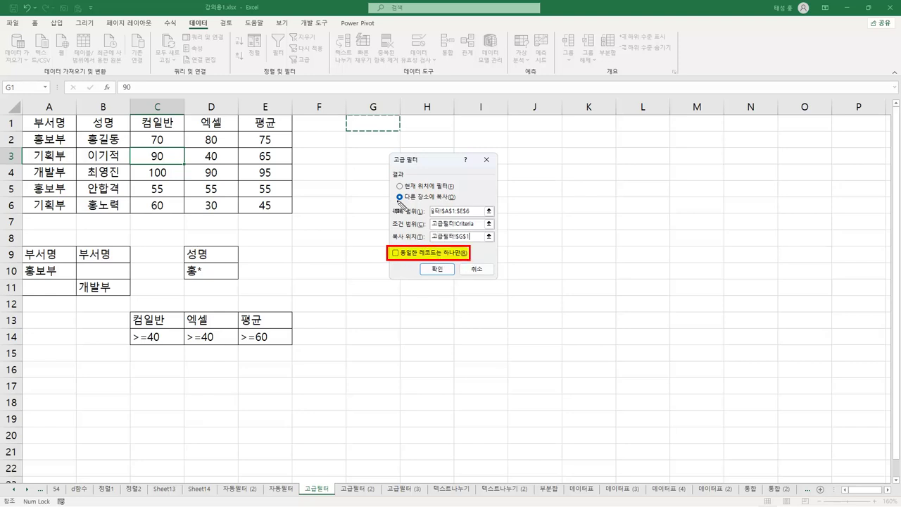
{"action": "left_click_drag", "start_coordinate": [387, 197], "coordinate": [476, 198]}
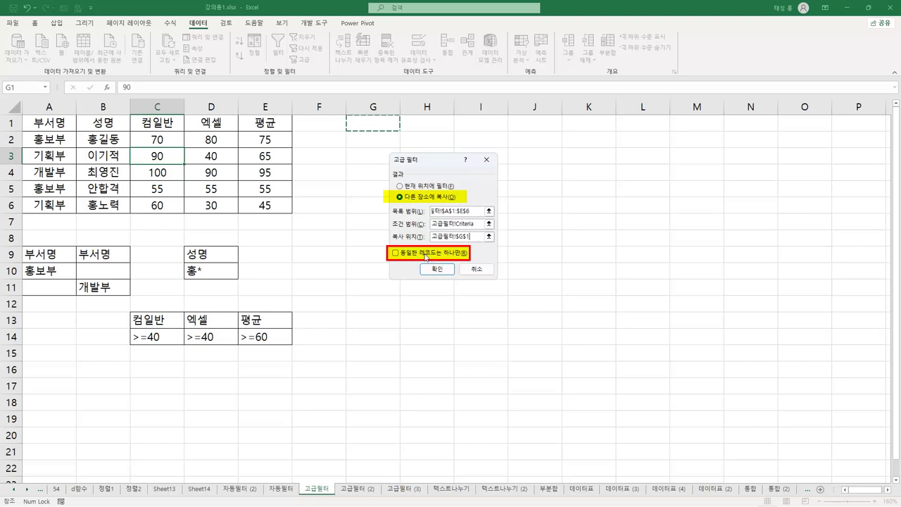
{"action": "key", "text": "Escape"}
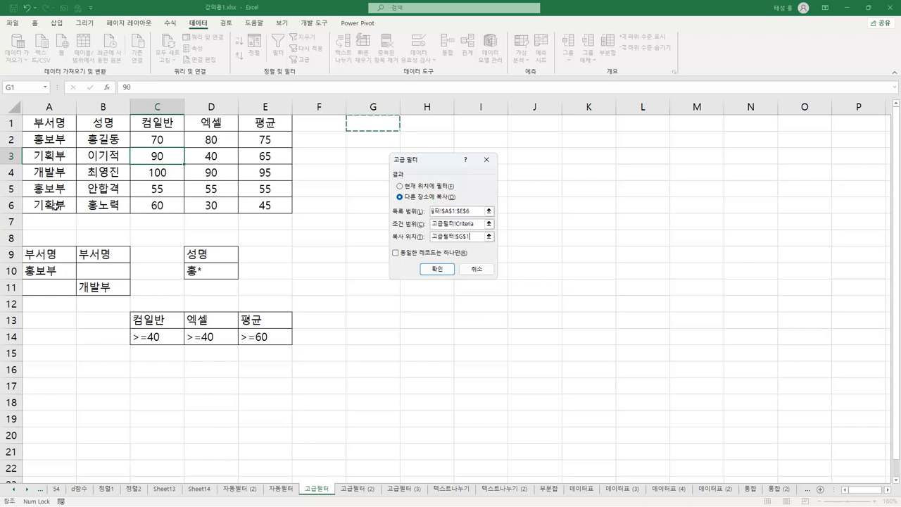
Run the advanced filter, highlight the extracted departments in G2:G4 and the criteria in A9:B11 in yellow, and clear the marks
{"action": "left_click", "coordinate": [436, 268]}
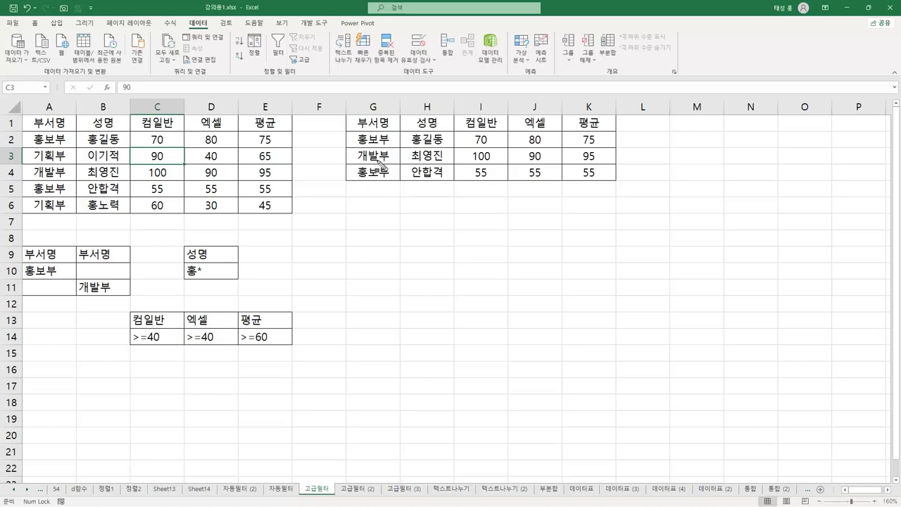
{"action": "mouse_move", "coordinate": [348, 134]}
{"action": "left_mouse_down"}
{"action": "mouse_move", "coordinate": [378, 150]}
{"action": "mouse_move", "coordinate": [403, 186]}
{"action": "left_mouse_up"}
{"action": "mouse_move", "coordinate": [23, 247]}
{"action": "left_mouse_down"}
{"action": "mouse_move", "coordinate": [93, 294]}
{"action": "mouse_move", "coordinate": [131, 304]}
{"action": "left_mouse_up"}
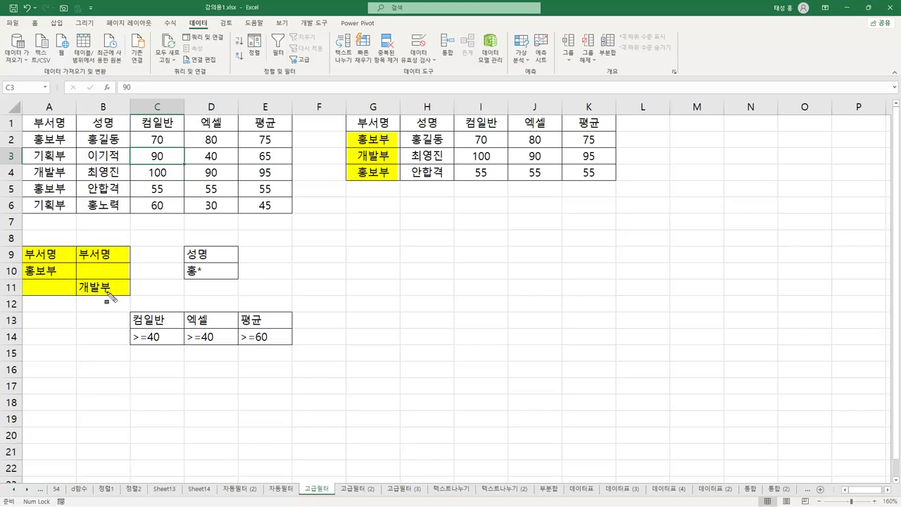
{"action": "key", "text": "Escape"}
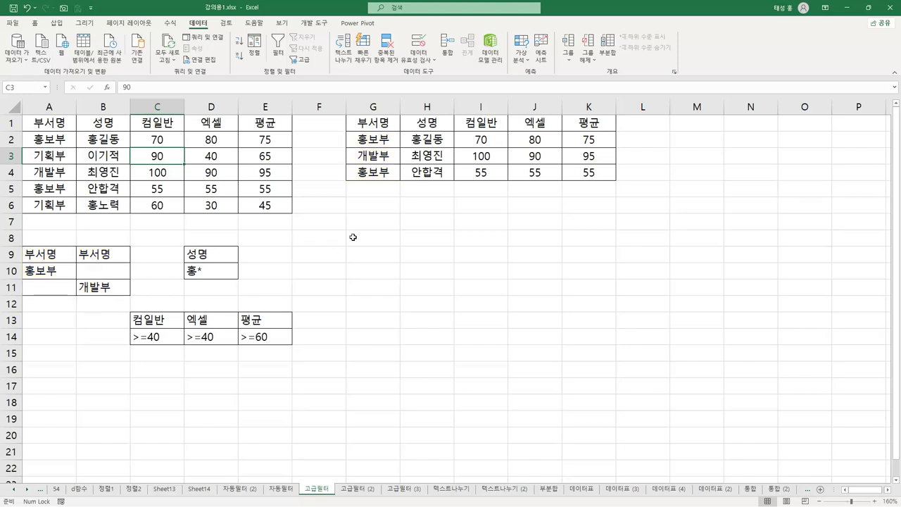
Start another advanced filter that copies to another location, with D9:D10 as the criteria range
{"action": "left_click", "coordinate": [301, 60]}
{"action": "left_click_drag", "start_coordinate": [422, 159], "coordinate": [424, 225]}
{"action": "left_click", "coordinate": [426, 263]}
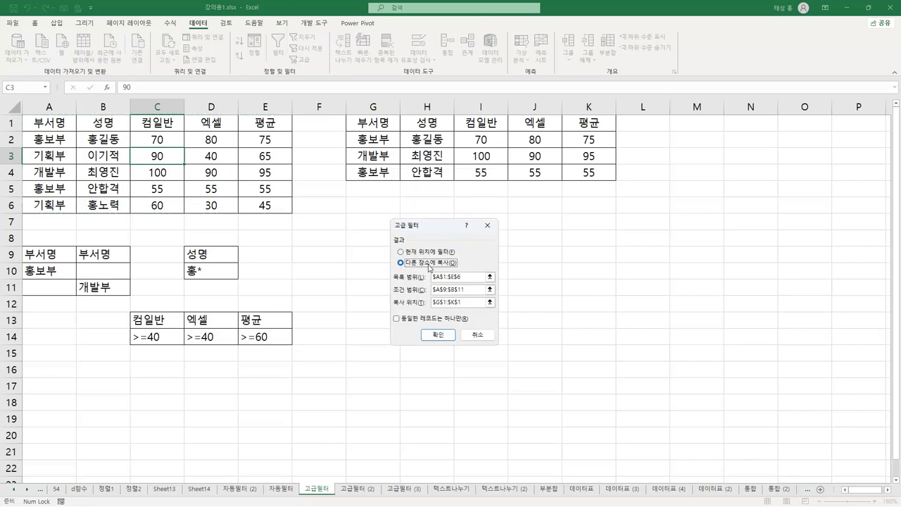
{"action": "left_click", "coordinate": [490, 289]}
{"action": "left_click_drag", "start_coordinate": [225, 254], "coordinate": [224, 274]}
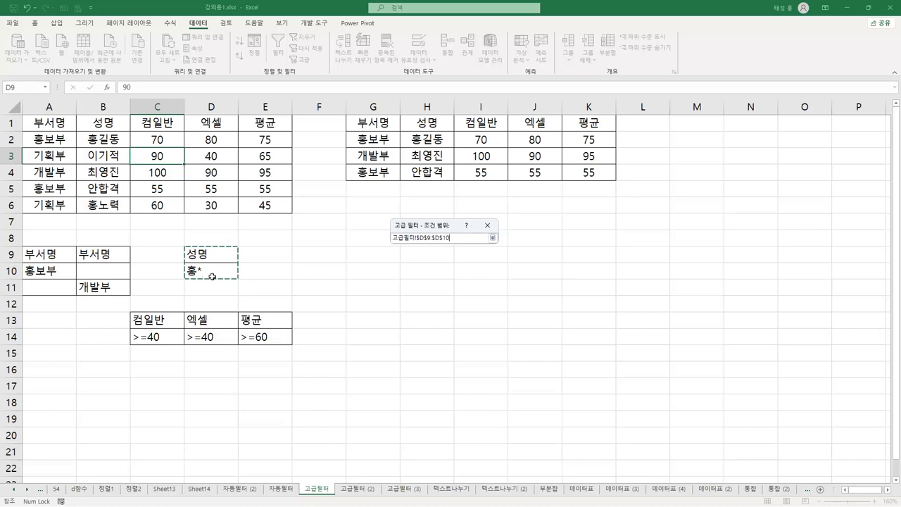
{"action": "left_click", "coordinate": [492, 239]}
Set the copy destination to G6 and run the advanced filter
{"action": "left_click", "coordinate": [490, 302]}
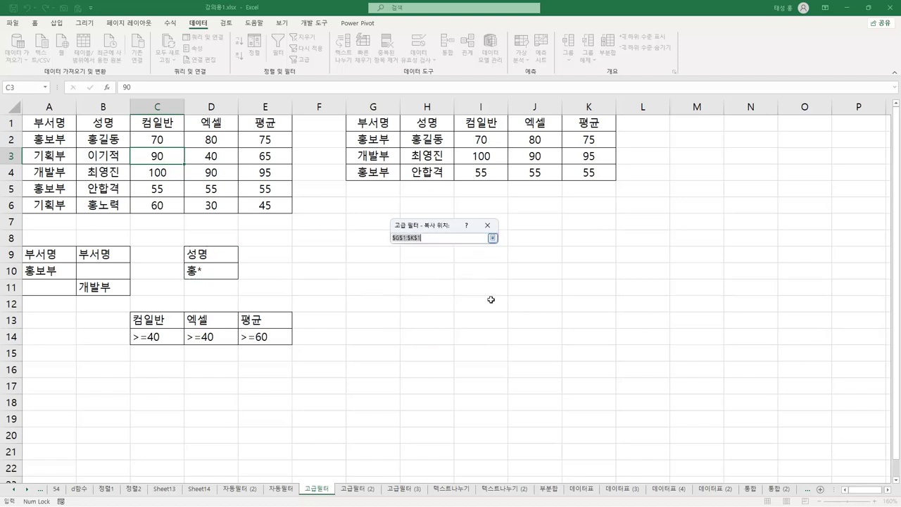
{"action": "left_click", "coordinate": [375, 207]}
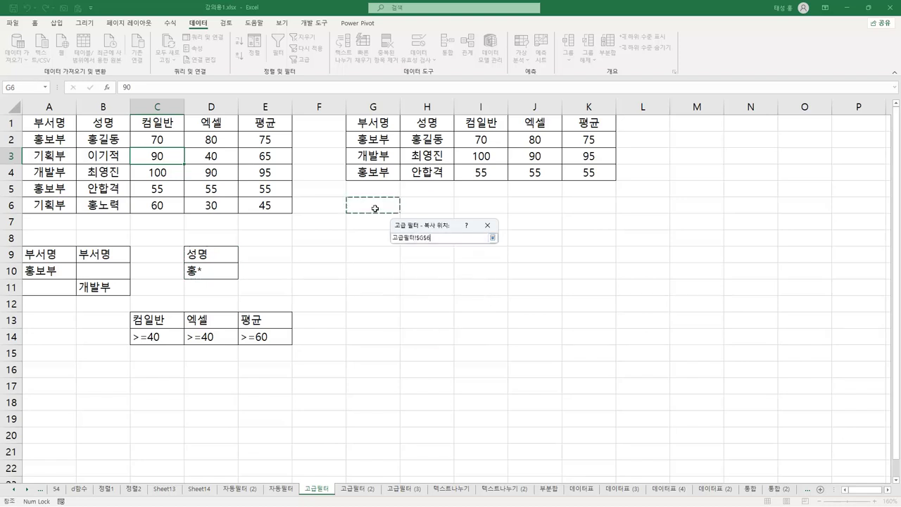
{"action": "left_click", "coordinate": [492, 238]}
{"action": "left_click", "coordinate": [446, 332]}
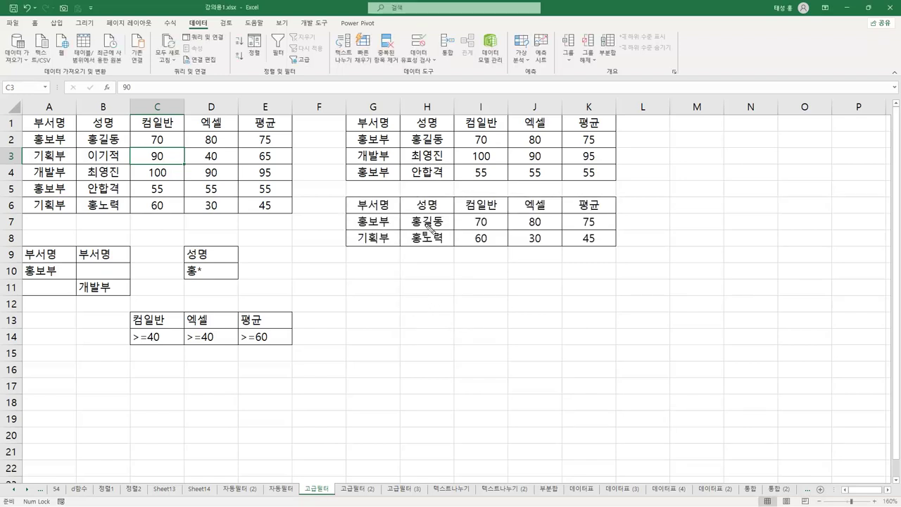
Highlight in yellow the extracted names in H7:H8 and the matching source names in B2 and B6
{"action": "left_click_drag", "start_coordinate": [404, 217], "coordinate": [445, 247]}
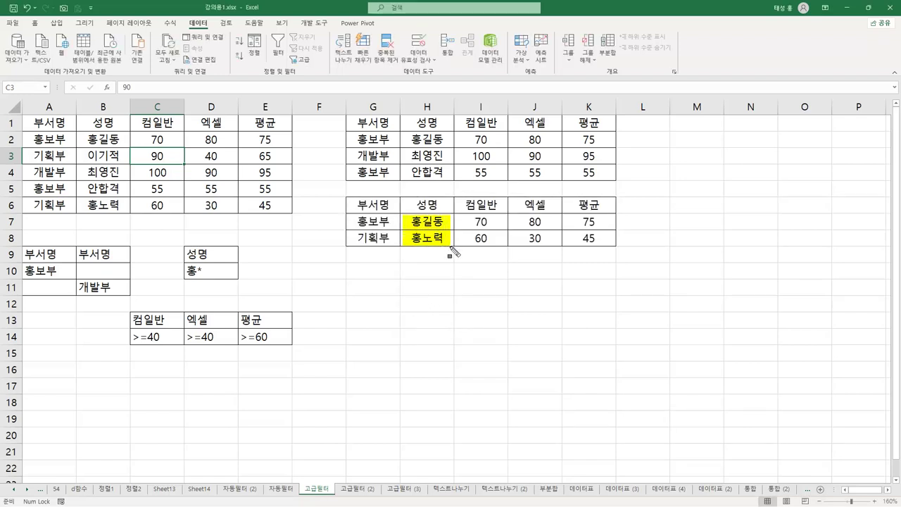
{"action": "left_click_drag", "start_coordinate": [84, 136], "coordinate": [121, 139]}
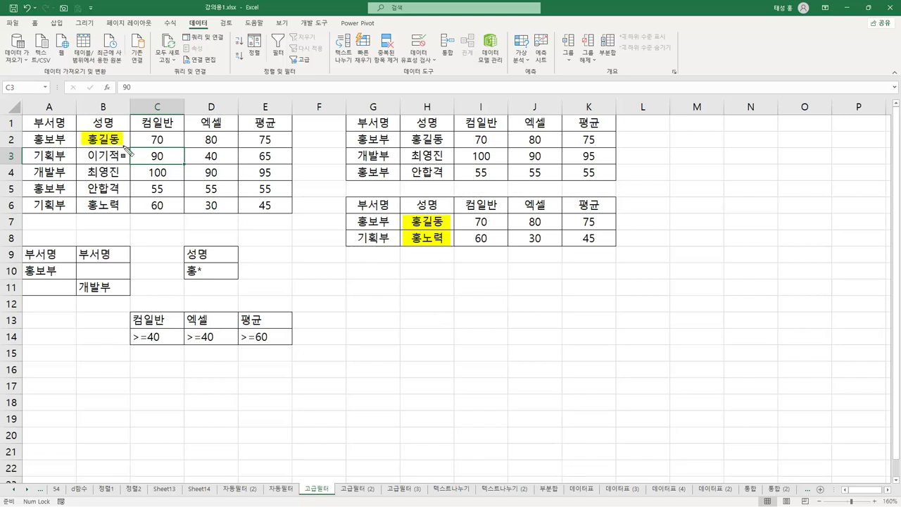
{"action": "left_click_drag", "start_coordinate": [82, 204], "coordinate": [121, 210]}
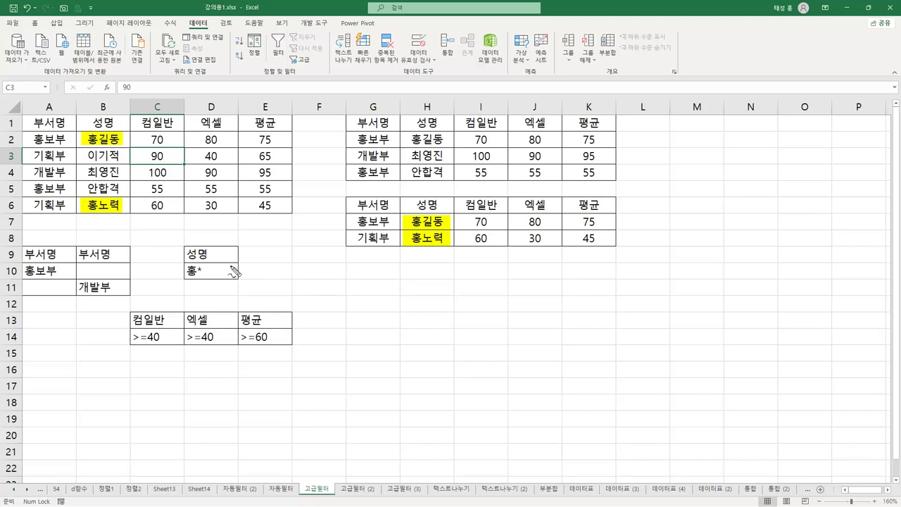
Write the wildcards * and ? joined by a bracket in red below the filter results, and clear all marks
{"action": "mouse_move", "coordinate": [379, 274]}
{"action": "left_mouse_down"}
{"action": "mouse_move", "coordinate": [389, 272]}
{"action": "mouse_move", "coordinate": [380, 279]}
{"action": "mouse_move", "coordinate": [387, 297]}
{"action": "left_mouse_up"}
{"action": "left_click", "coordinate": [387, 300]}
{"action": "mouse_move", "coordinate": [368, 269]}
{"action": "left_mouse_down"}
{"action": "mouse_move", "coordinate": [351, 286]}
{"action": "mouse_move", "coordinate": [368, 298]}
{"action": "left_mouse_up"}
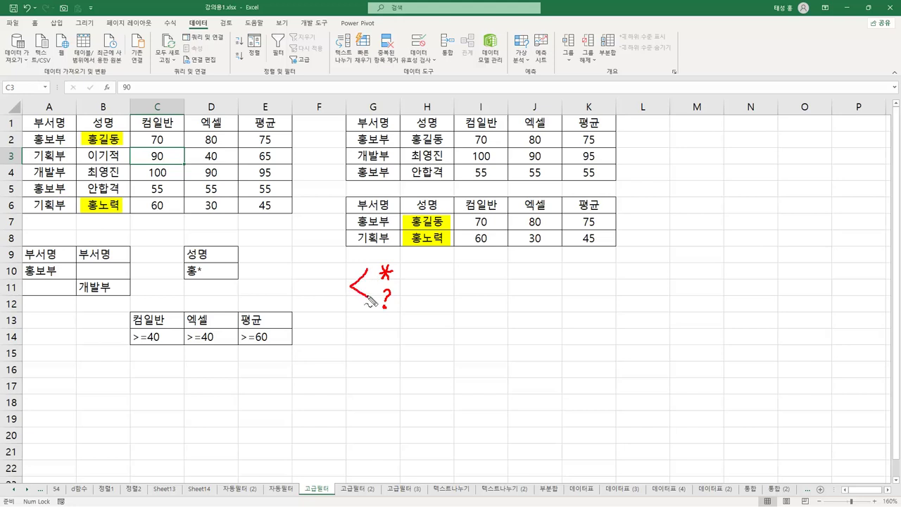
{"action": "key", "text": "Escape"}
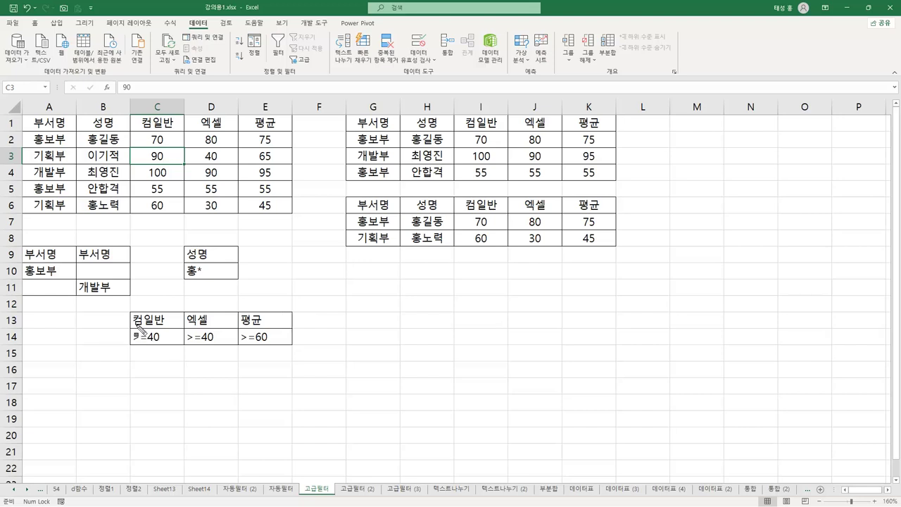
Highlight the criteria range C13:E14 in yellow, frame it in red, and clear the marks
{"action": "mouse_move", "coordinate": [133, 317]}
{"action": "left_mouse_down"}
{"action": "mouse_move", "coordinate": [274, 327]}
{"action": "mouse_move", "coordinate": [290, 331]}
{"action": "mouse_move", "coordinate": [296, 349]}
{"action": "left_mouse_up"}
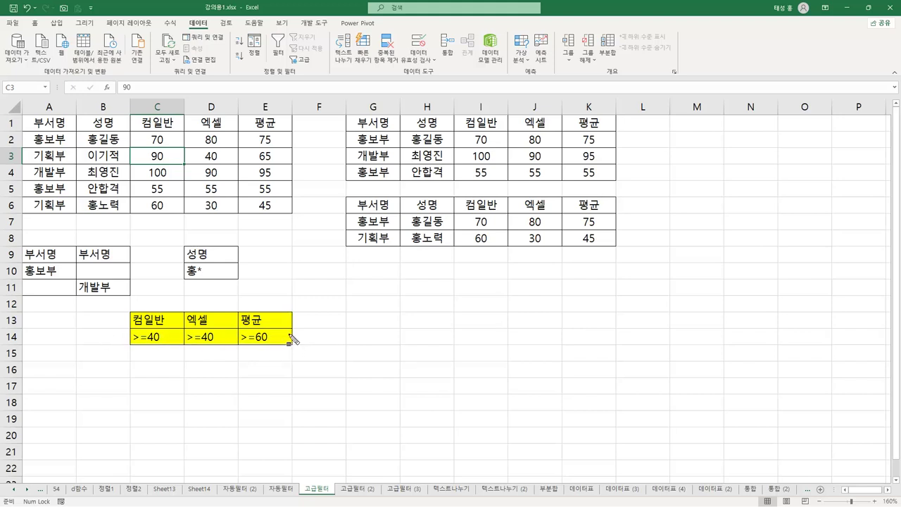
{"action": "mouse_move", "coordinate": [130, 313]}
{"action": "left_mouse_down"}
{"action": "mouse_move", "coordinate": [185, 344]}
{"action": "mouse_move", "coordinate": [294, 346]}
{"action": "left_mouse_up"}
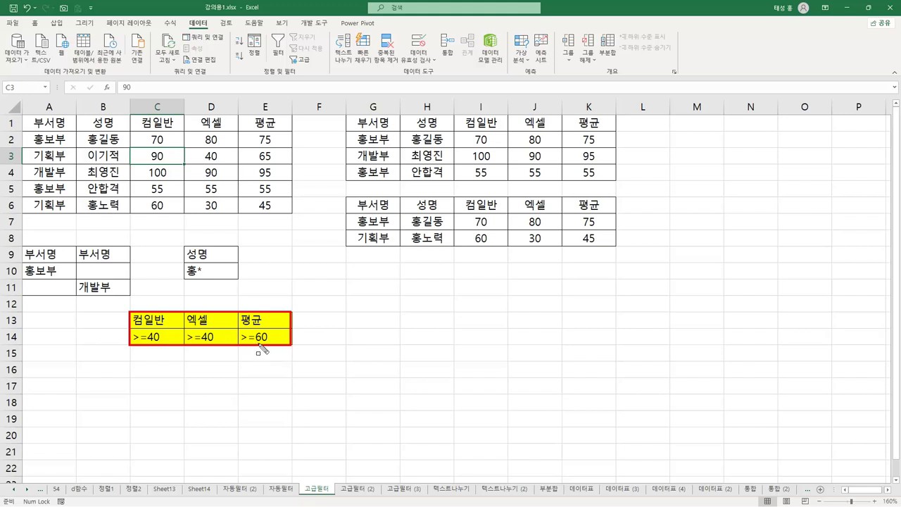
{"action": "key", "text": "Escape"}
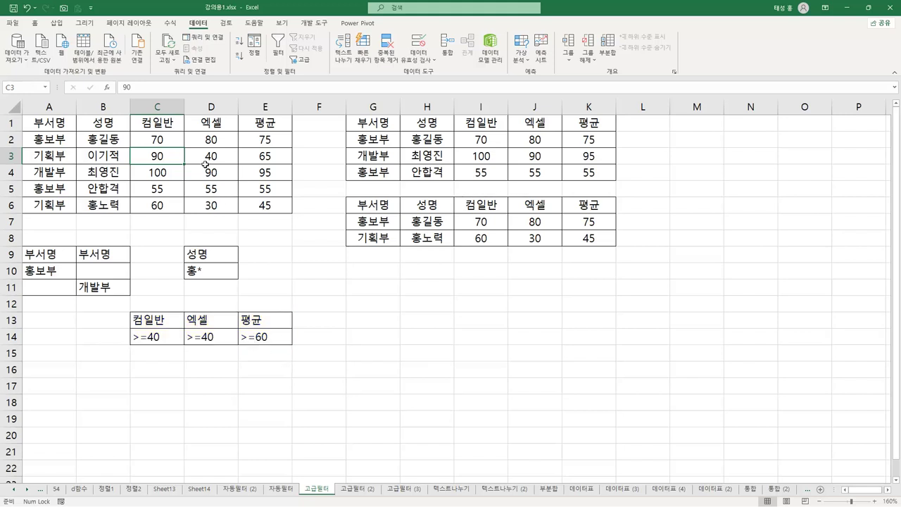
Start an advanced filter on the table that copies to another location and uses C13:E14 as the criteria range
{"action": "left_click", "coordinate": [302, 60]}
{"action": "left_click", "coordinate": [432, 263]}
{"action": "left_click", "coordinate": [477, 278]}
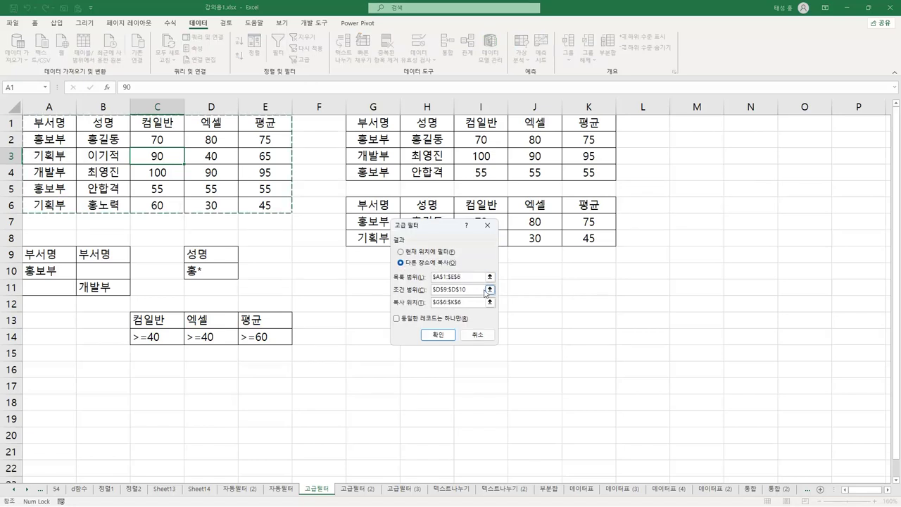
{"action": "left_click", "coordinate": [489, 291]}
{"action": "left_click_drag", "start_coordinate": [152, 324], "coordinate": [257, 336]}
{"action": "left_click", "coordinate": [492, 238]}
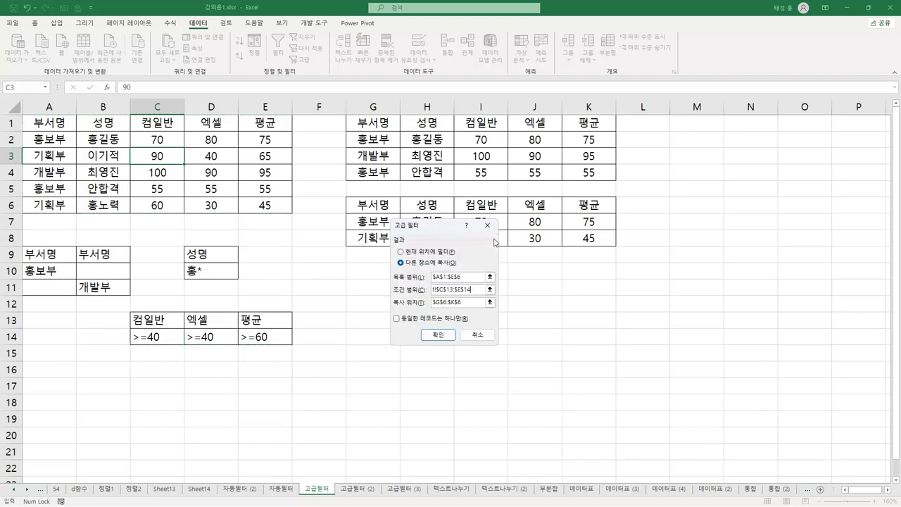
Set the copy destination to G10 and run the advanced filter
{"action": "left_click", "coordinate": [489, 302]}
{"action": "left_click", "coordinate": [370, 273]}
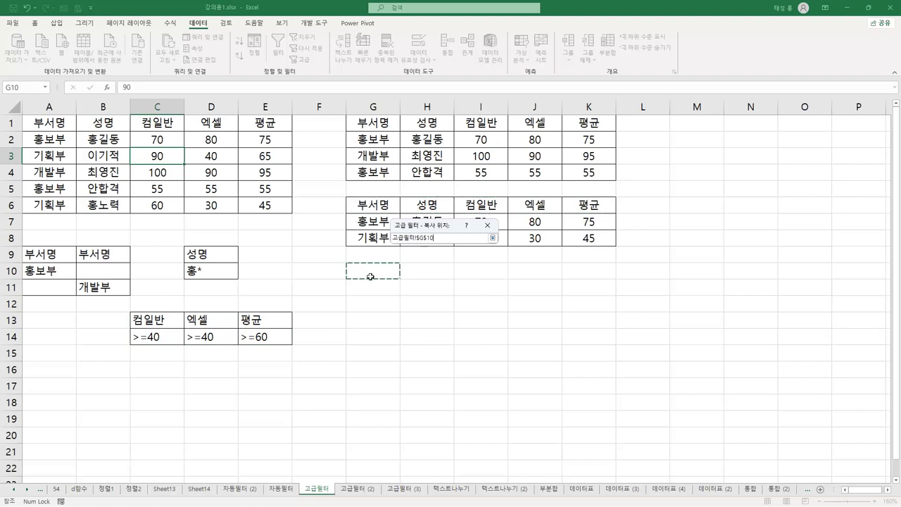
{"action": "left_click", "coordinate": [492, 238]}
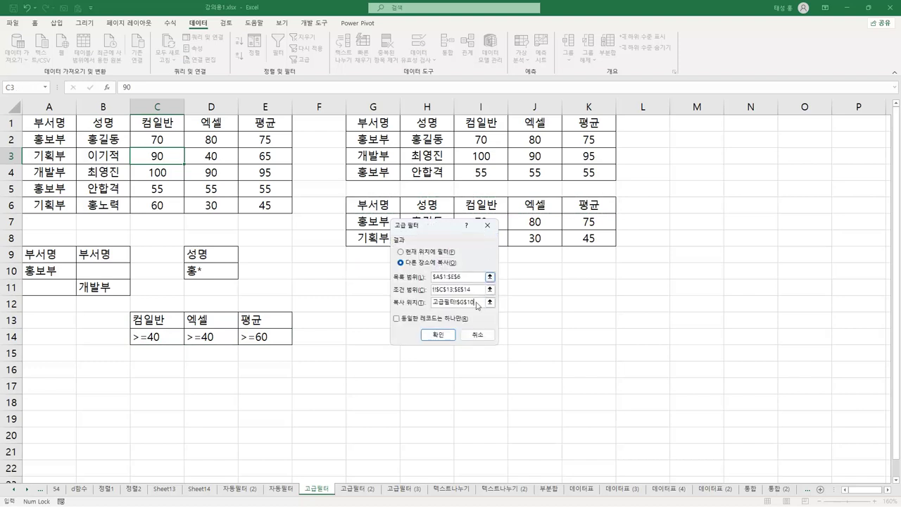
{"action": "left_click", "coordinate": [442, 341]}
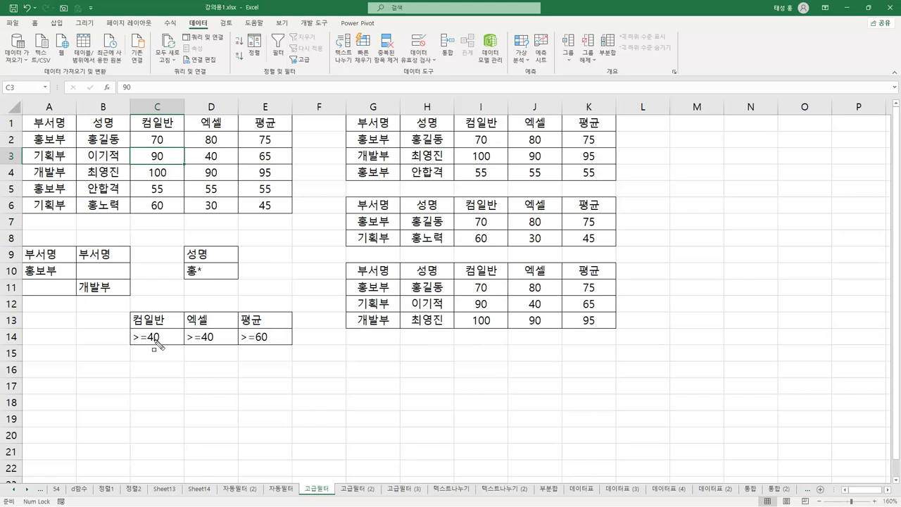
Highlight in yellow the criteria values in C14:E14 and the extracted scores in I11:K13
{"action": "left_click_drag", "start_coordinate": [127, 336], "coordinate": [286, 344]}
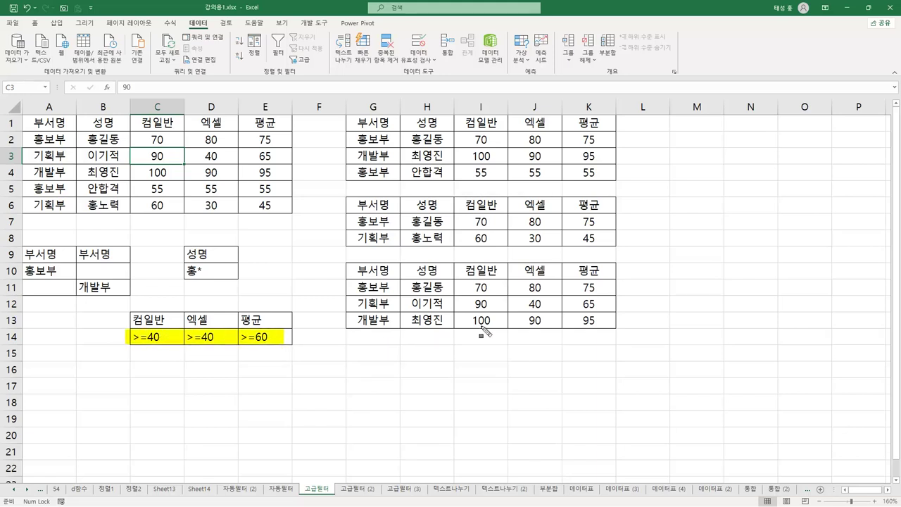
{"action": "mouse_move", "coordinate": [462, 288]}
{"action": "left_mouse_down"}
{"action": "mouse_move", "coordinate": [529, 317]}
{"action": "mouse_move", "coordinate": [615, 335]}
{"action": "left_mouse_up"}
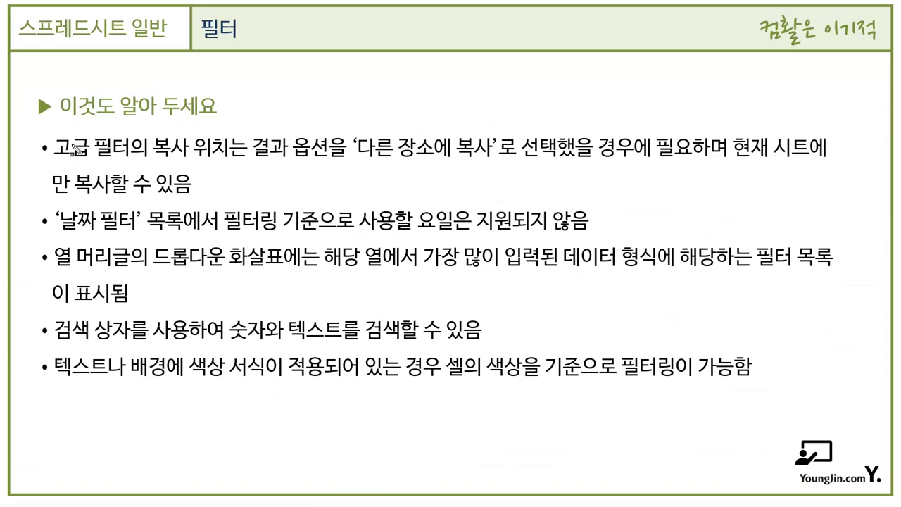
{"action": "left_click_drag", "start_coordinate": [57, 149], "coordinate": [612, 149]}
{"action": "left_click_drag", "start_coordinate": [646, 163], "coordinate": [810, 149]}
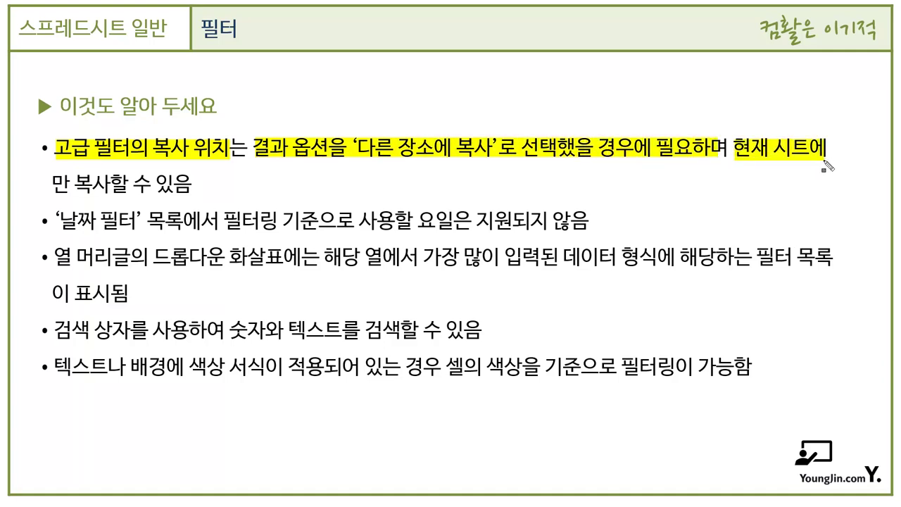
{"action": "left_click_drag", "start_coordinate": [45, 182], "coordinate": [179, 185]}
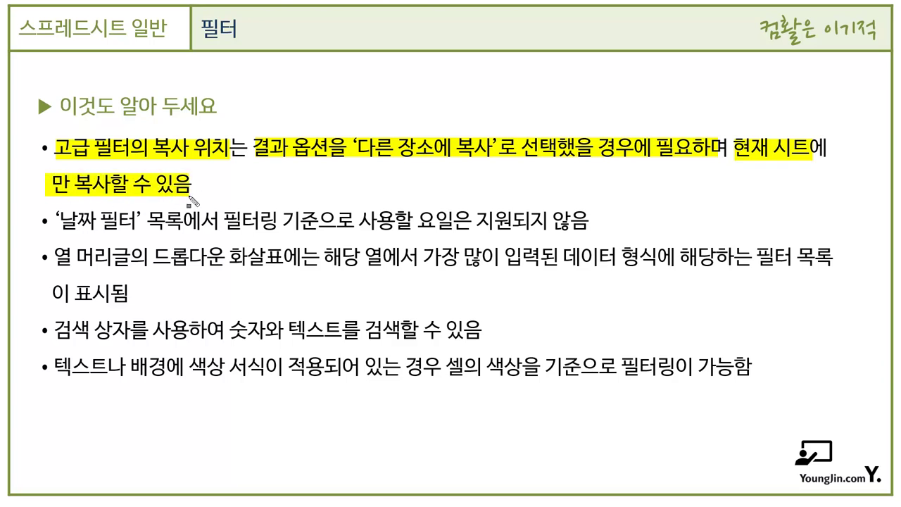
{"action": "key", "text": "e"}
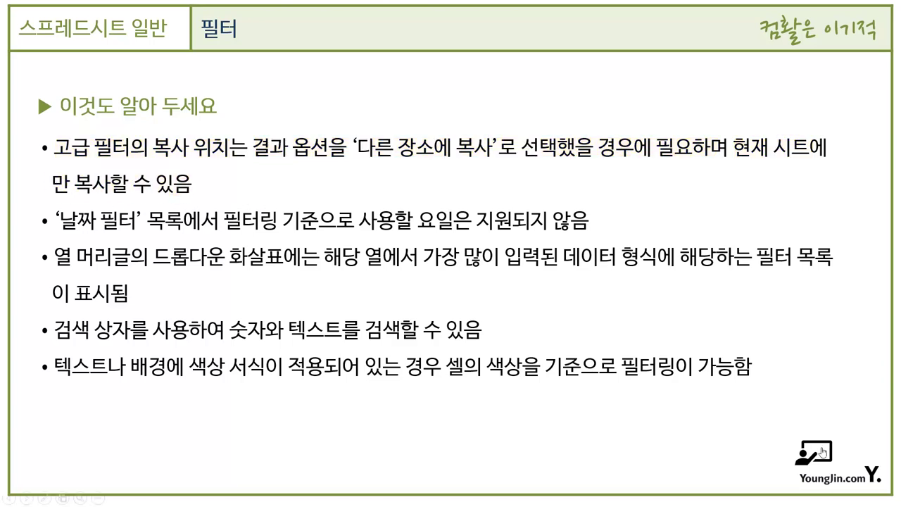
Switch to Excel, open the advanced filter settings and highlight the copy destination label in yellow, clearing the mark
{"action": "key", "text": "alt+Tab"}
{"action": "left_click", "coordinate": [301, 60]}
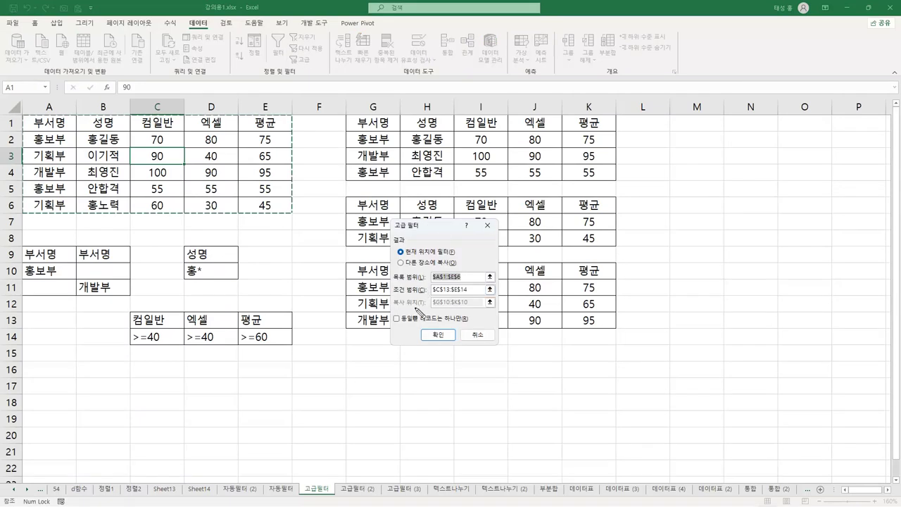
{"action": "left_click_drag", "start_coordinate": [391, 301], "coordinate": [425, 303]}
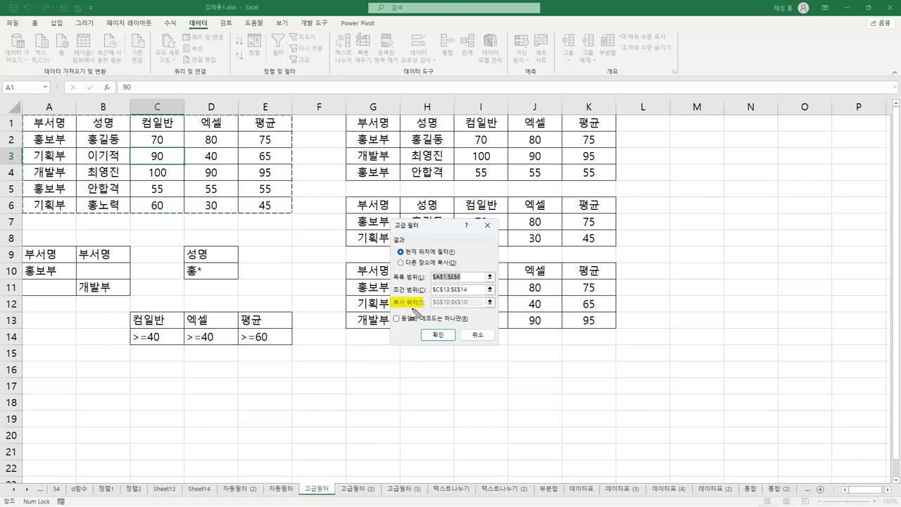
{"action": "key", "text": "Escape"}
Choose copying to another location, highlight that option and the copy destination in yellow, and clear the marks
{"action": "left_click", "coordinate": [423, 263]}
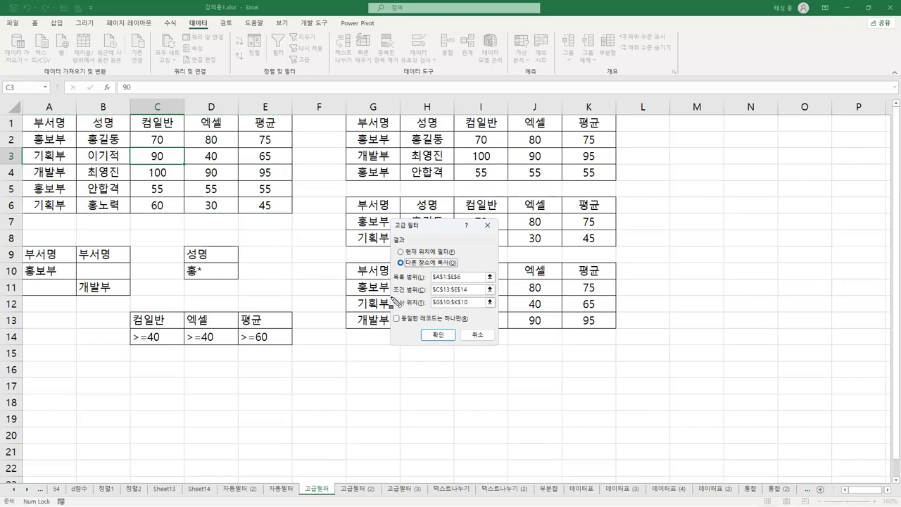
{"action": "left_click_drag", "start_coordinate": [393, 264], "coordinate": [459, 263]}
{"action": "left_click_drag", "start_coordinate": [391, 302], "coordinate": [496, 302]}
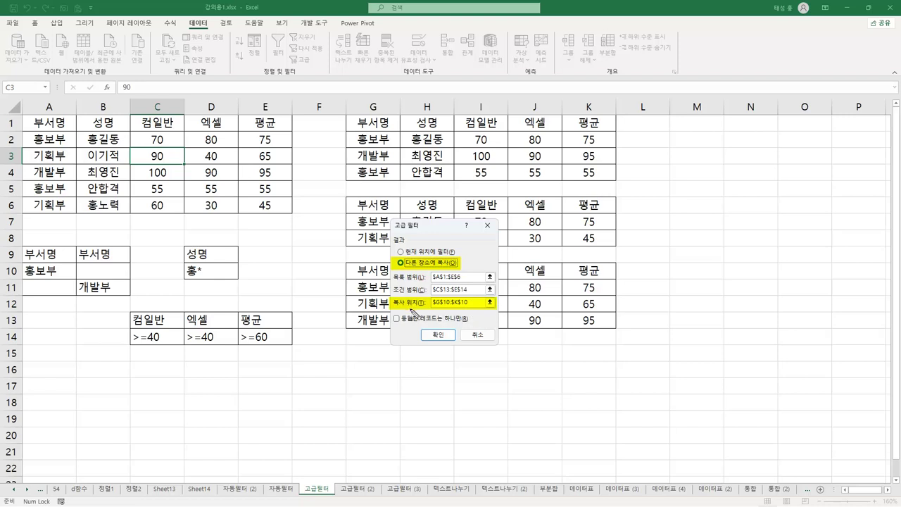
{"action": "key", "text": "Escape"}
Compare the in-place and copy-to-another-location options with the copy destination selection, and cancel the advanced filter
{"action": "left_click", "coordinate": [439, 252]}
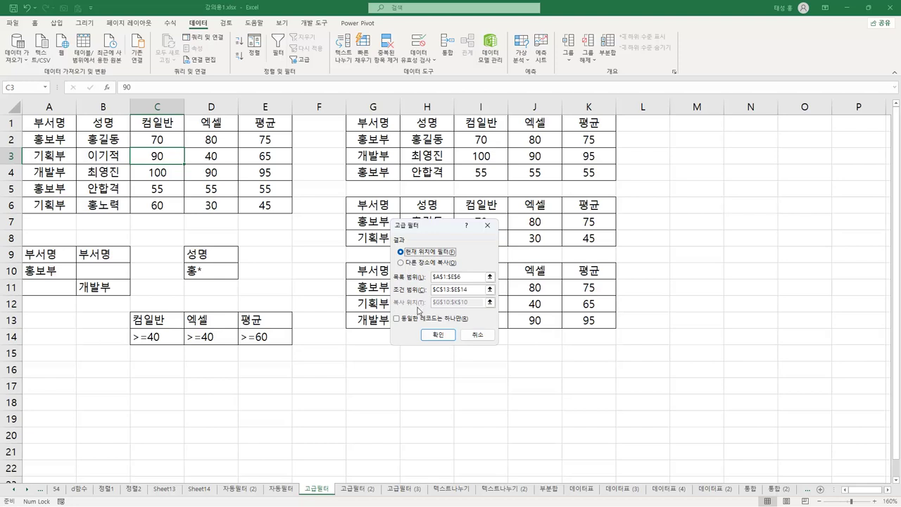
{"action": "left_click", "coordinate": [428, 263]}
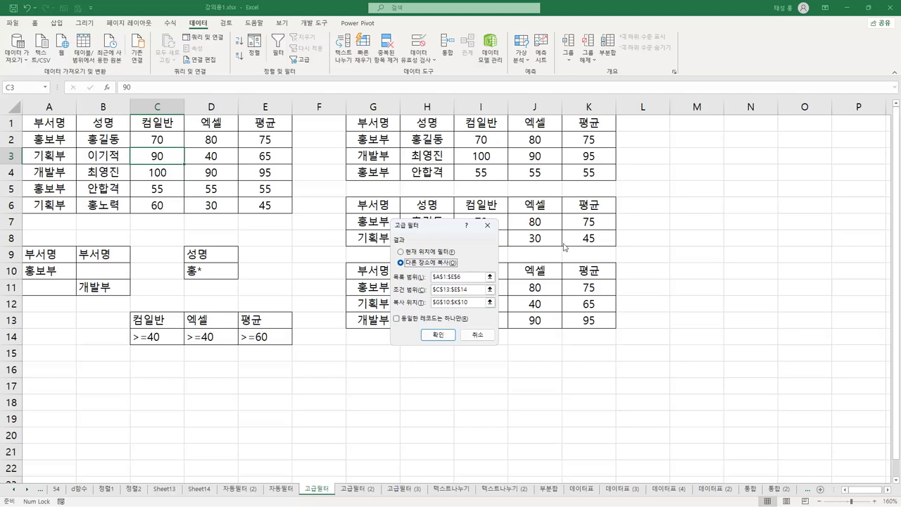
{"action": "left_click", "coordinate": [490, 301]}
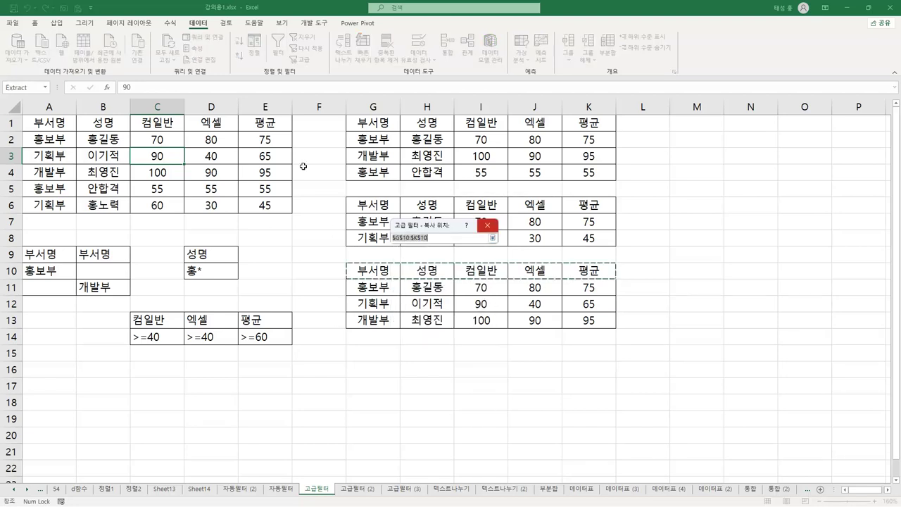
{"action": "left_click", "coordinate": [493, 238]}
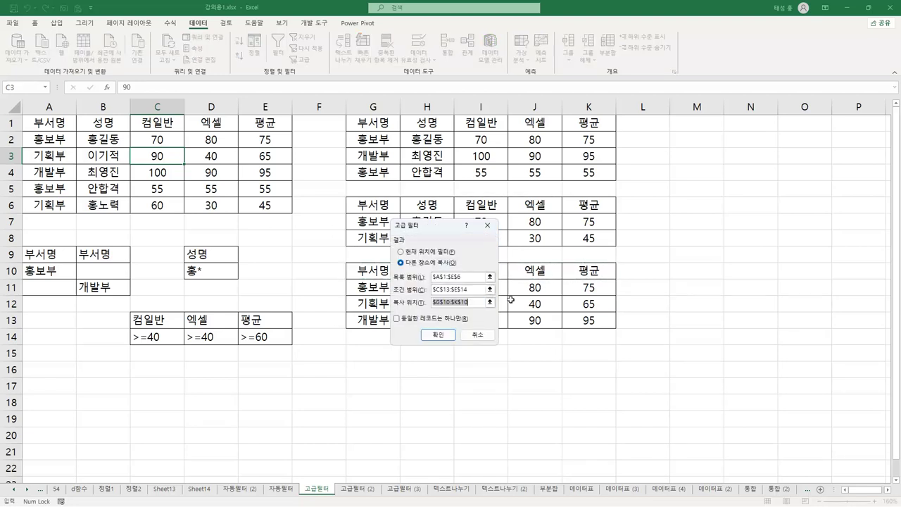
{"action": "left_click", "coordinate": [483, 336]}
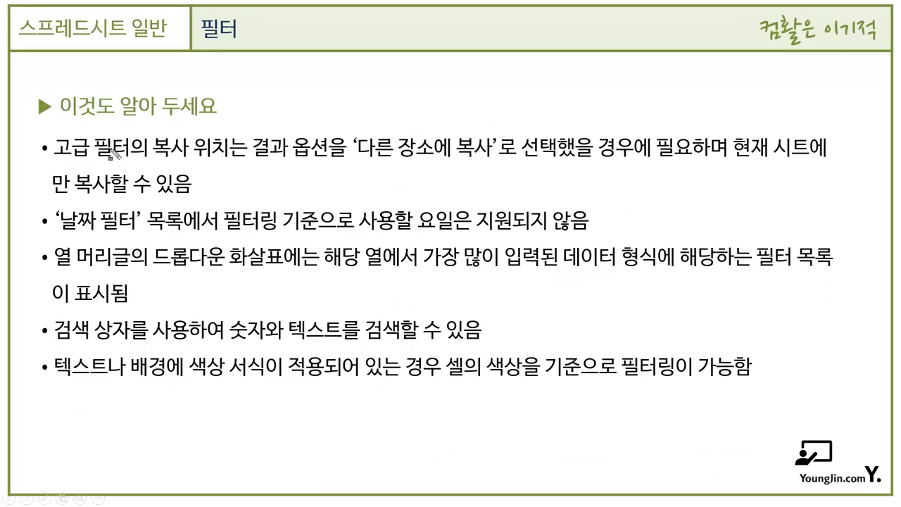
{"action": "left_click_drag", "start_coordinate": [152, 148], "coordinate": [225, 155]}
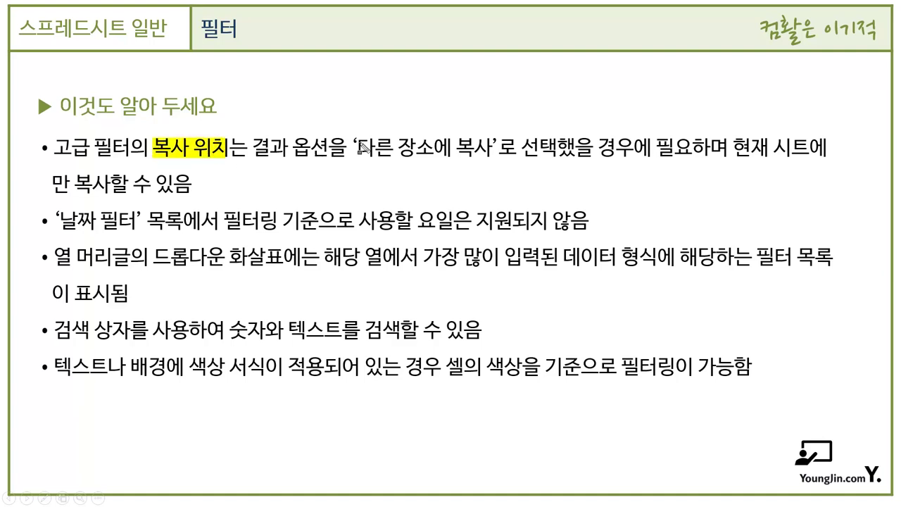
{"action": "mouse_move", "coordinate": [359, 148]}
{"action": "left_mouse_down"}
{"action": "mouse_move", "coordinate": [451, 159]}
{"action": "mouse_move", "coordinate": [688, 161]}
{"action": "left_mouse_up"}
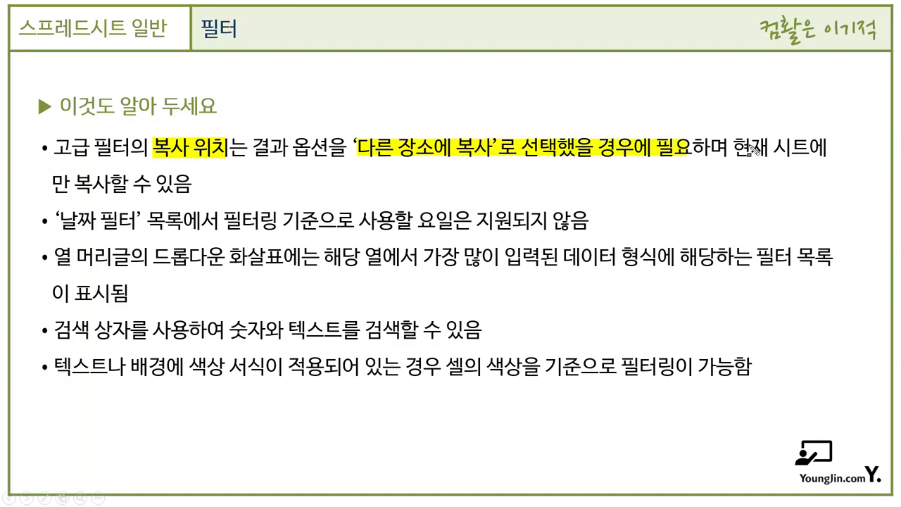
{"action": "left_click_drag", "start_coordinate": [737, 156], "coordinate": [797, 162]}
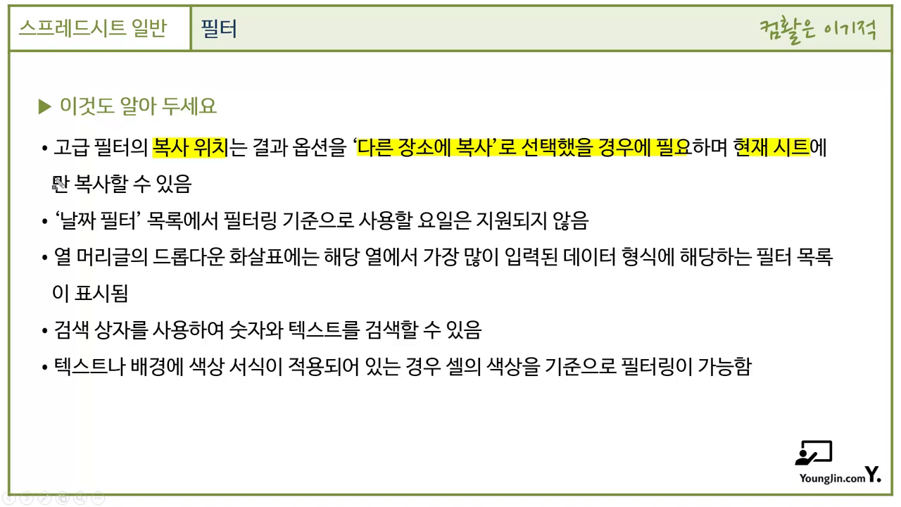
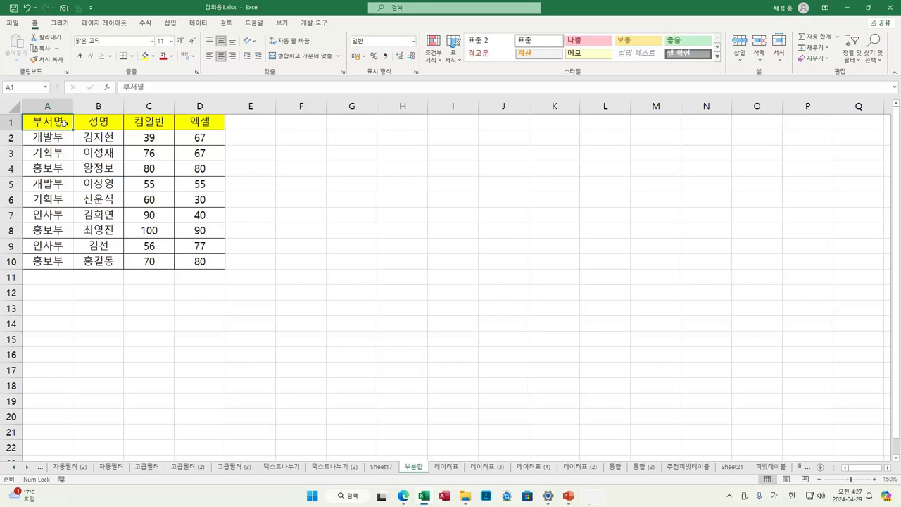
{"action": "left_click", "coordinate": [100, 123]}
{"action": "left_click", "coordinate": [159, 125]}
{"action": "left_click", "coordinate": [203, 127]}
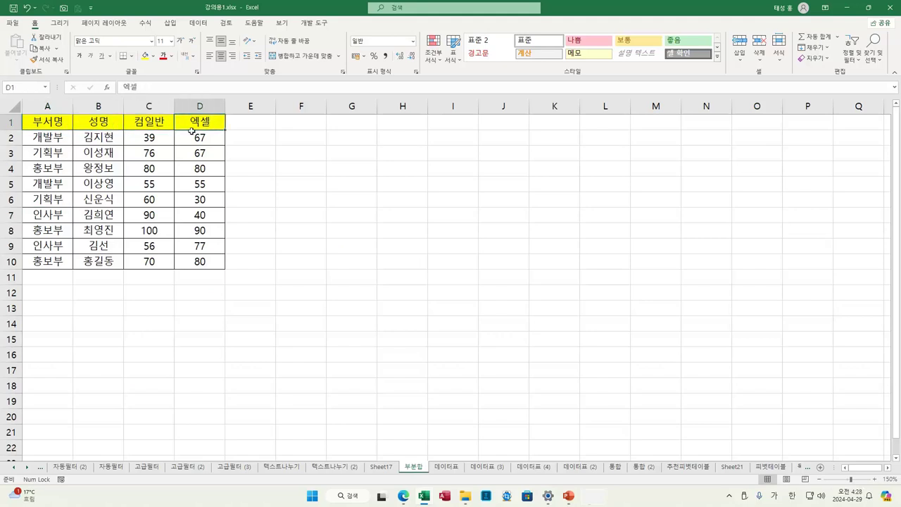
{"action": "left_click", "coordinate": [64, 140]}
{"action": "left_click", "coordinate": [63, 152]}
Sort the table on the 부분합 sheet by the cell values of 부서명 in ascending order (오름차순)
{"action": "left_click", "coordinate": [60, 167]}
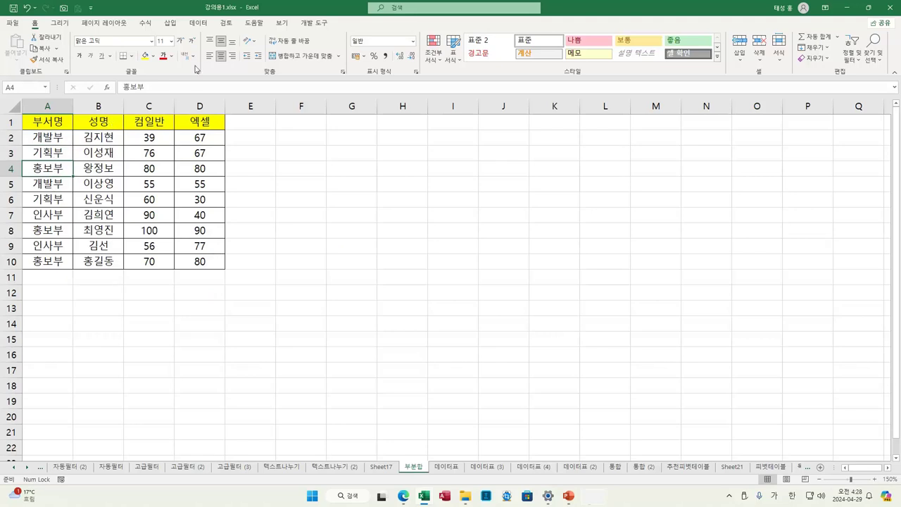
{"action": "left_click", "coordinate": [200, 23]}
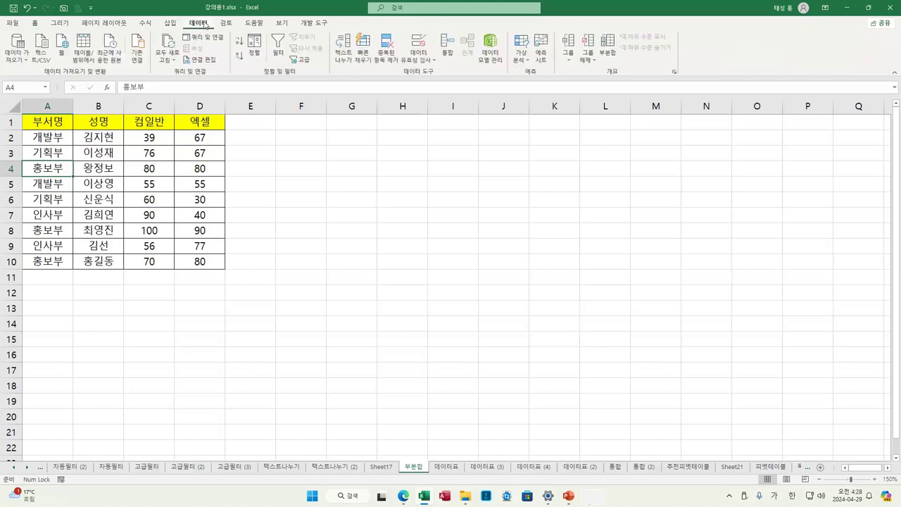
{"action": "left_click", "coordinate": [254, 48]}
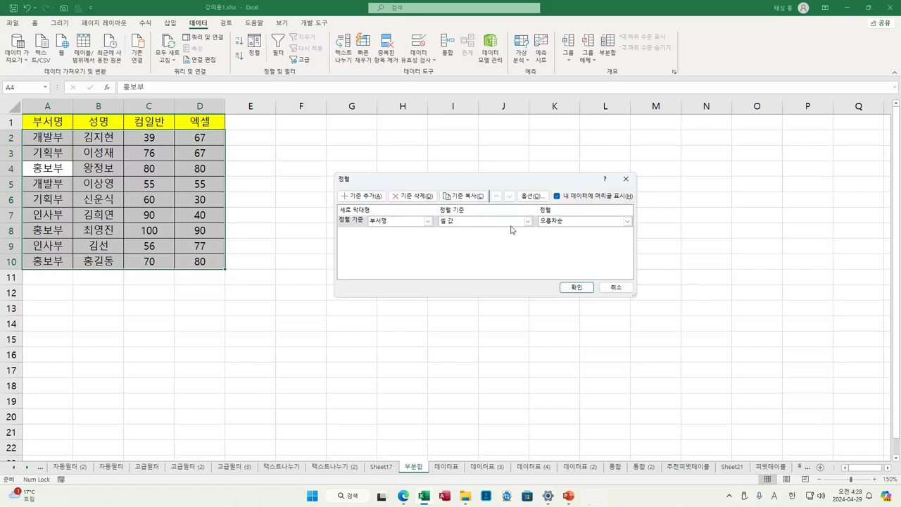
{"action": "left_click", "coordinate": [626, 221]}
{"action": "left_click", "coordinate": [582, 267]}
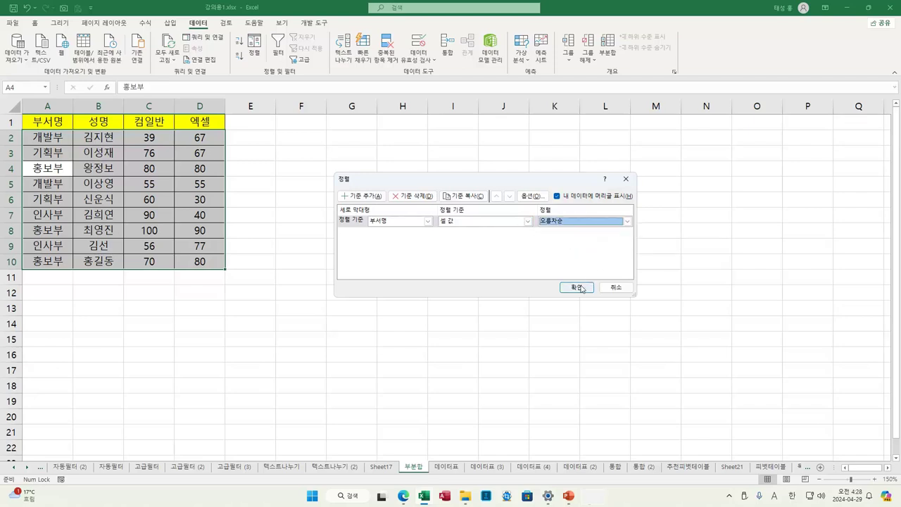
{"action": "left_click", "coordinate": [576, 287]}
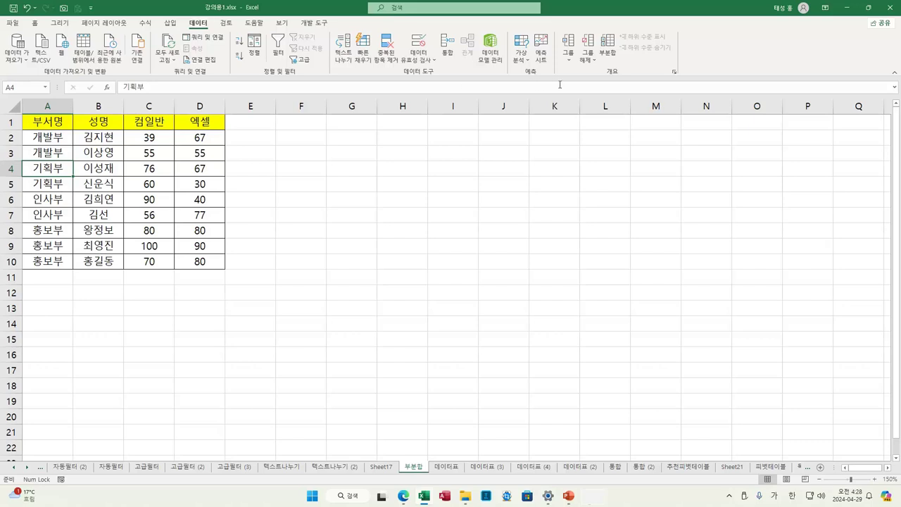
Start a subtotal (부분합) on the table and group it by 부서명
{"action": "left_click", "coordinate": [607, 48]}
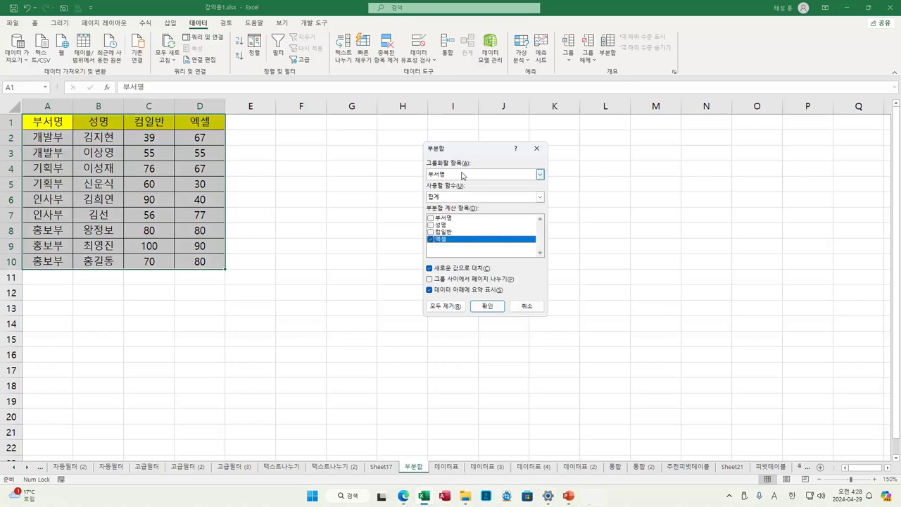
{"action": "left_click", "coordinate": [539, 174]}
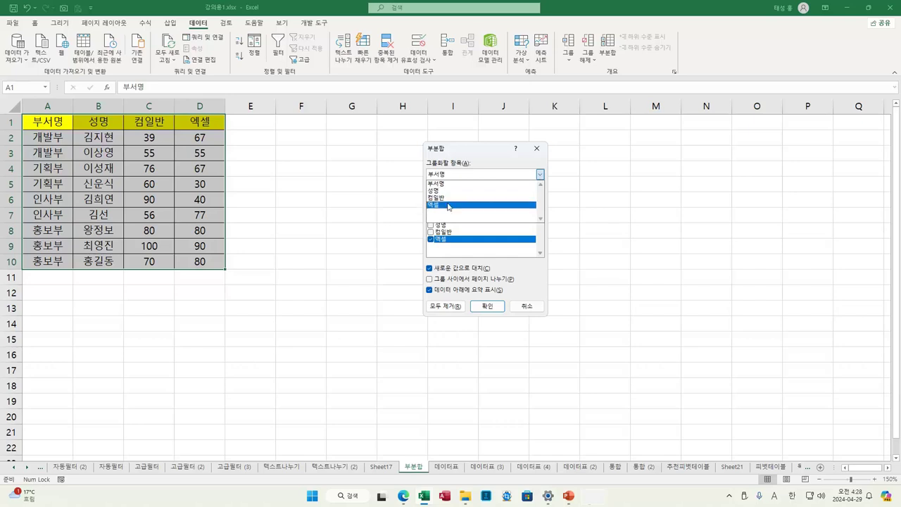
{"action": "left_click", "coordinate": [449, 184]}
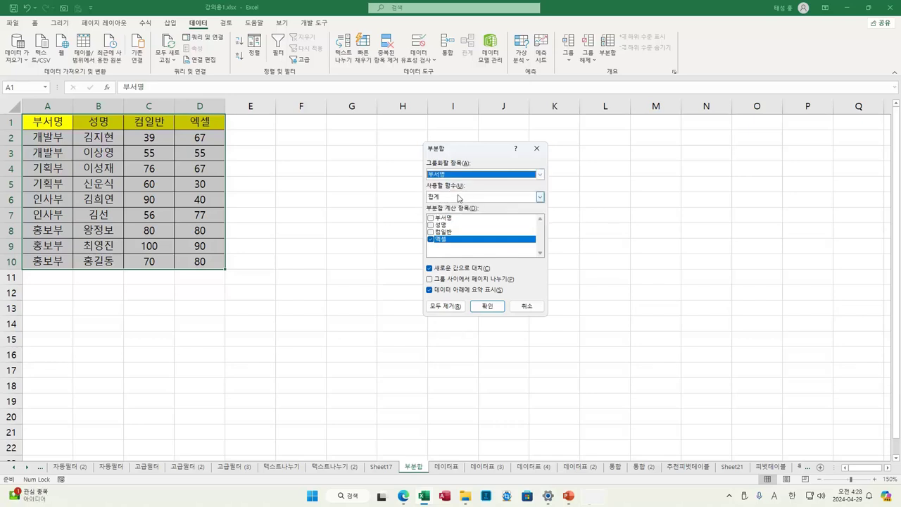
Look through the functions available for the subtotal and keep 합계 as the function
{"action": "left_click", "coordinate": [538, 197]}
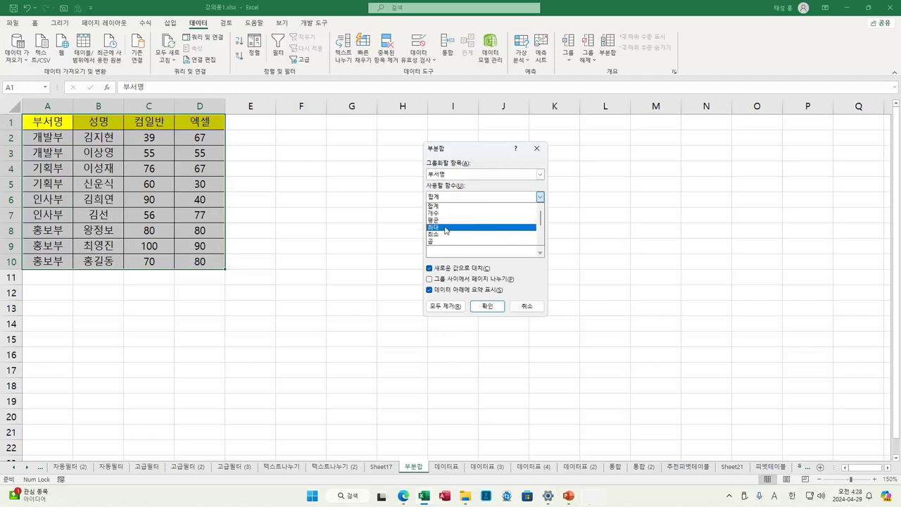
{"action": "scroll", "coordinate": [541, 230], "scroll_direction": "down", "scroll_amount": 1}
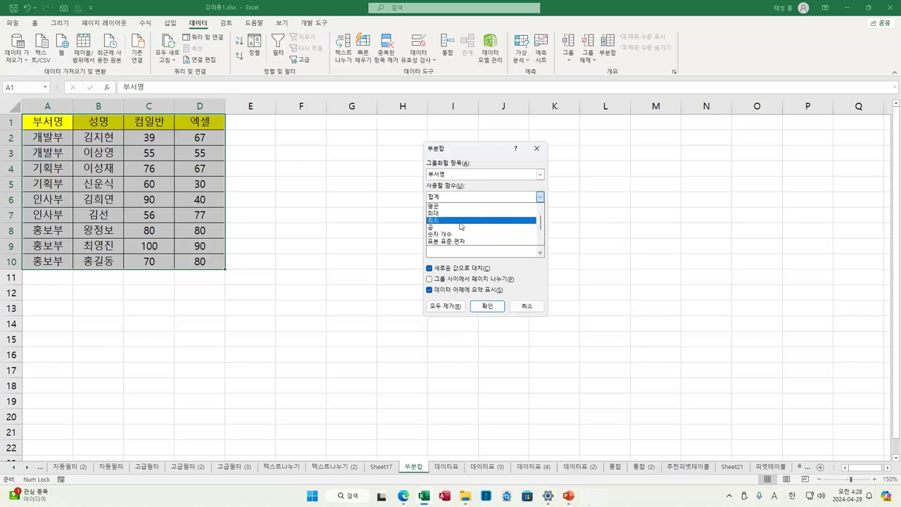
{"action": "scroll", "coordinate": [515, 235], "scroll_direction": "down", "scroll_amount": 3}
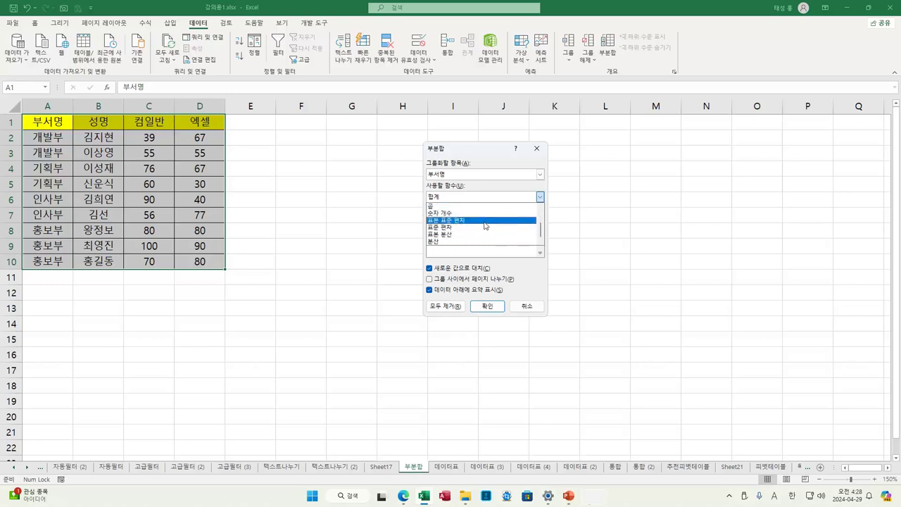
{"action": "left_click", "coordinate": [540, 197]}
{"action": "left_click", "coordinate": [540, 199]}
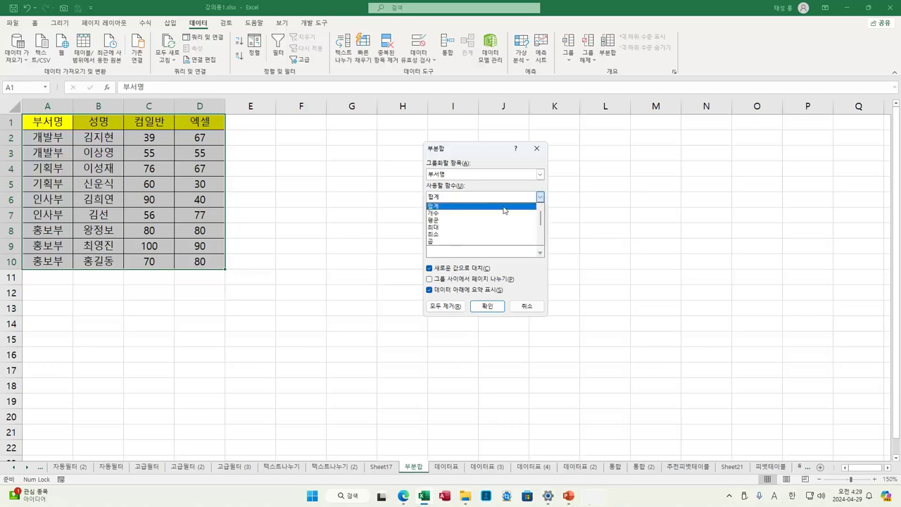
{"action": "left_click_drag", "start_coordinate": [540, 223], "coordinate": [539, 239]}
{"action": "scroll", "coordinate": [492, 222], "scroll_direction": "up", "scroll_amount": 3}
{"action": "left_click", "coordinate": [532, 273]}
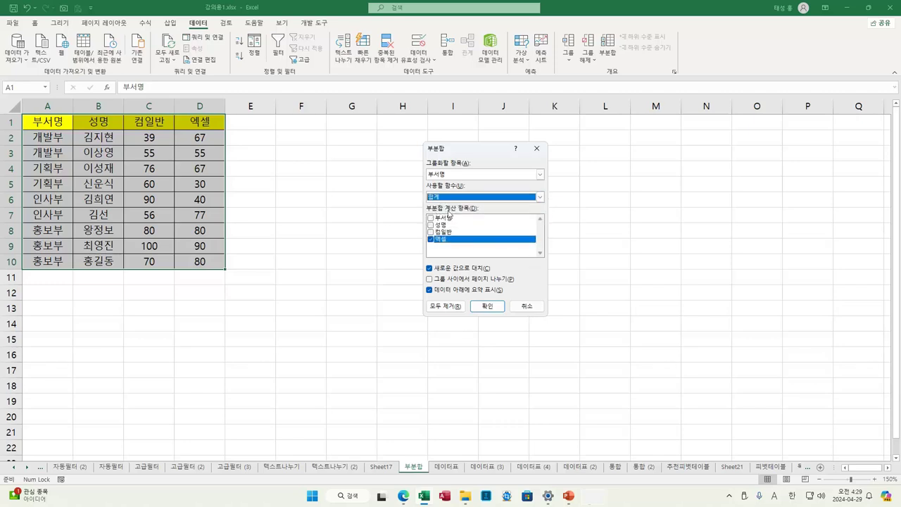
Include 컴일반 alongside 엑셀 in the subtotal calculation items
{"action": "left_click", "coordinate": [443, 219]}
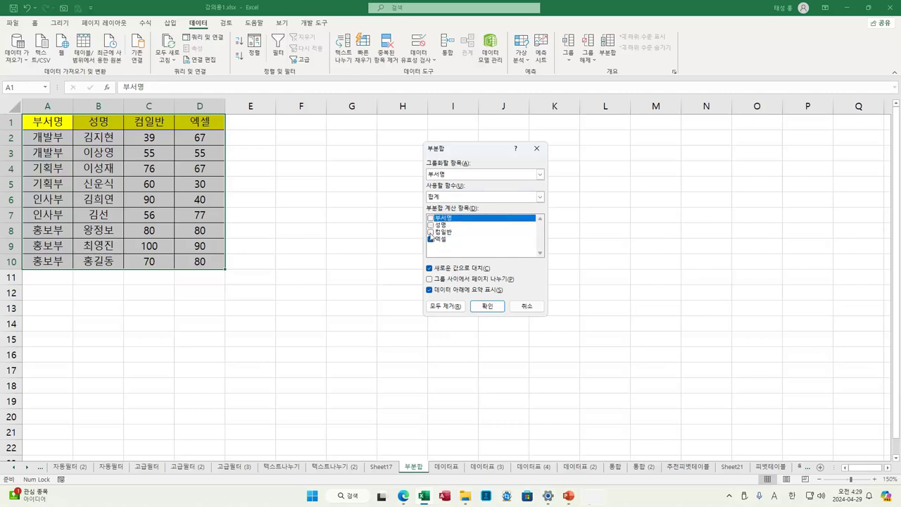
{"action": "left_click", "coordinate": [430, 232]}
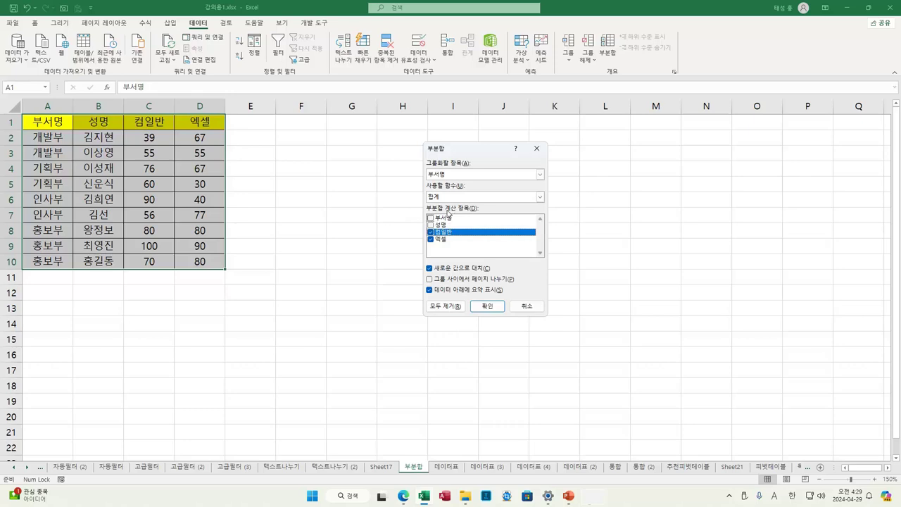
Mark the subtotal's grouping, function, item, replacement, page-break, summary and remove-all settings, clear the marks, and apply the subtotal
{"action": "mouse_move", "coordinate": [423, 158]}
{"action": "left_mouse_down"}
{"action": "mouse_move", "coordinate": [468, 179]}
{"action": "mouse_move", "coordinate": [429, 197]}
{"action": "mouse_move", "coordinate": [445, 200]}
{"action": "mouse_move", "coordinate": [462, 244]}
{"action": "left_mouse_up"}
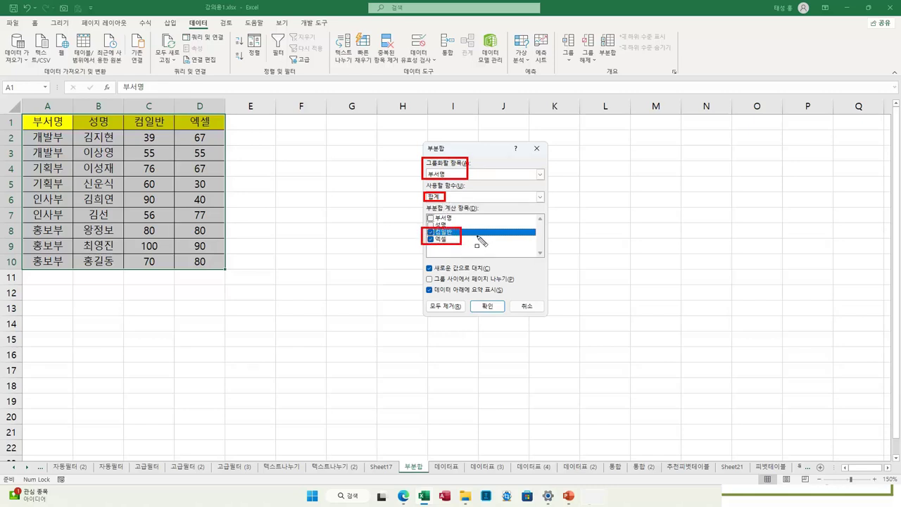
{"action": "mouse_move", "coordinate": [421, 261]}
{"action": "left_mouse_down"}
{"action": "mouse_move", "coordinate": [446, 274]}
{"action": "mouse_move", "coordinate": [497, 274]}
{"action": "left_mouse_up"}
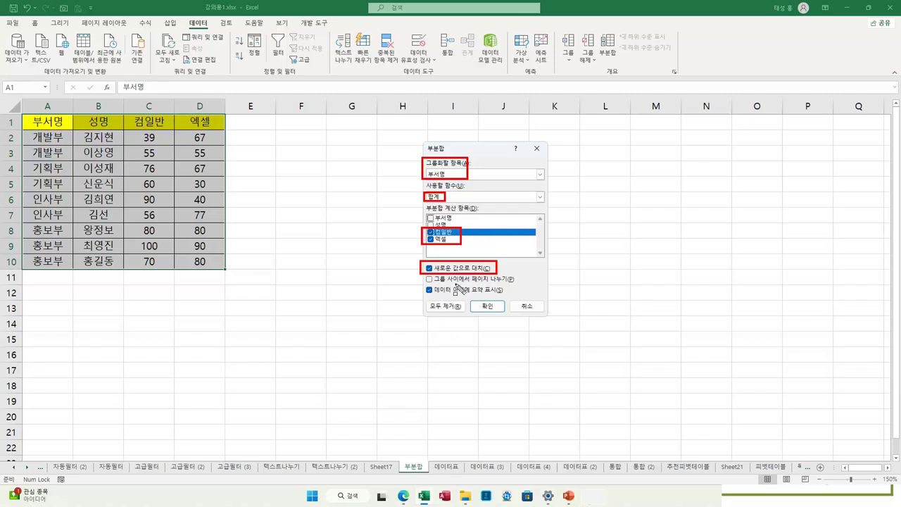
{"action": "left_click_drag", "start_coordinate": [423, 279], "coordinate": [513, 280]}
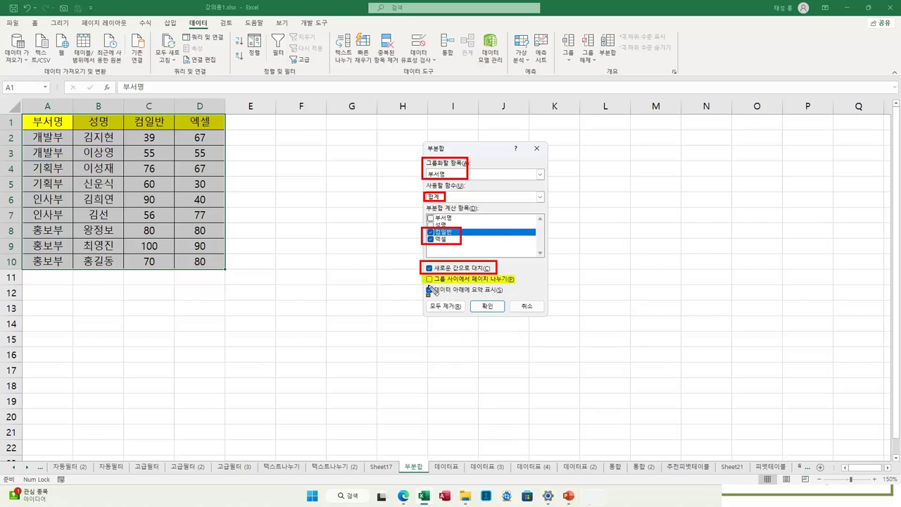
{"action": "left_click_drag", "start_coordinate": [424, 289], "coordinate": [506, 292]}
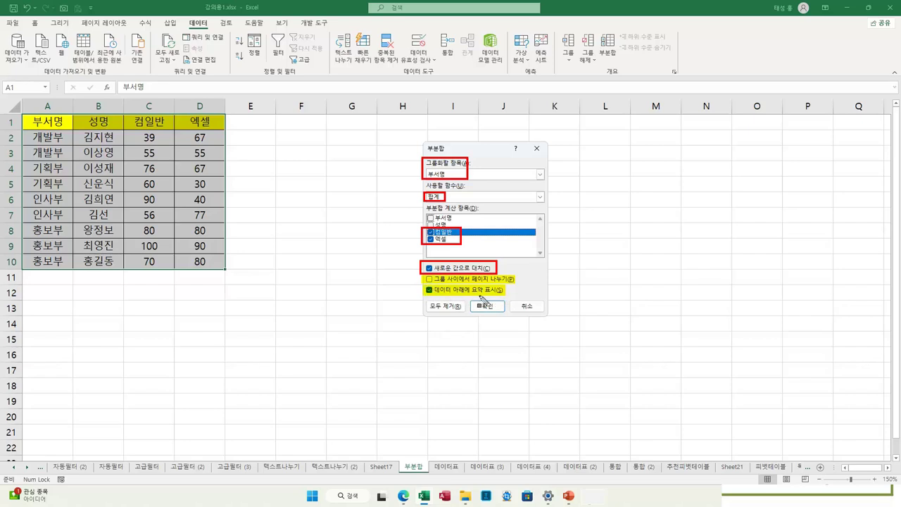
{"action": "left_click_drag", "start_coordinate": [425, 305], "coordinate": [463, 307]}
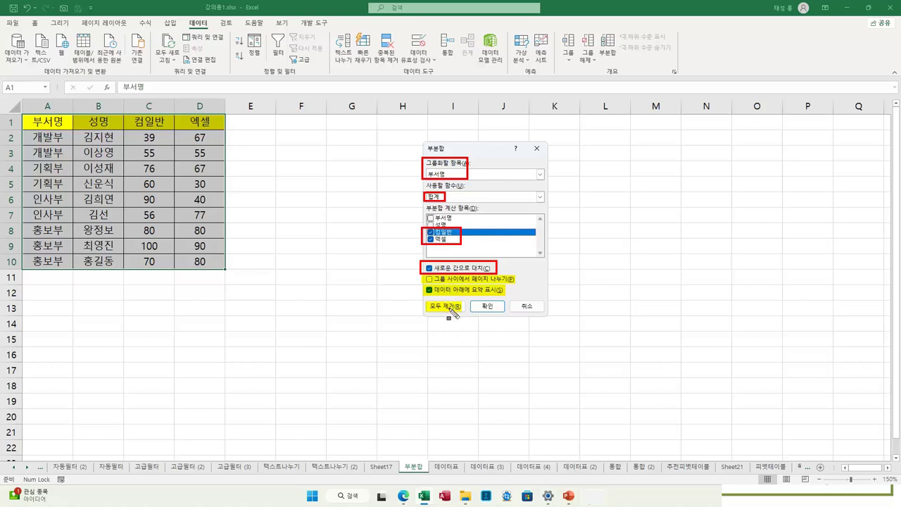
{"action": "key", "text": "Escape"}
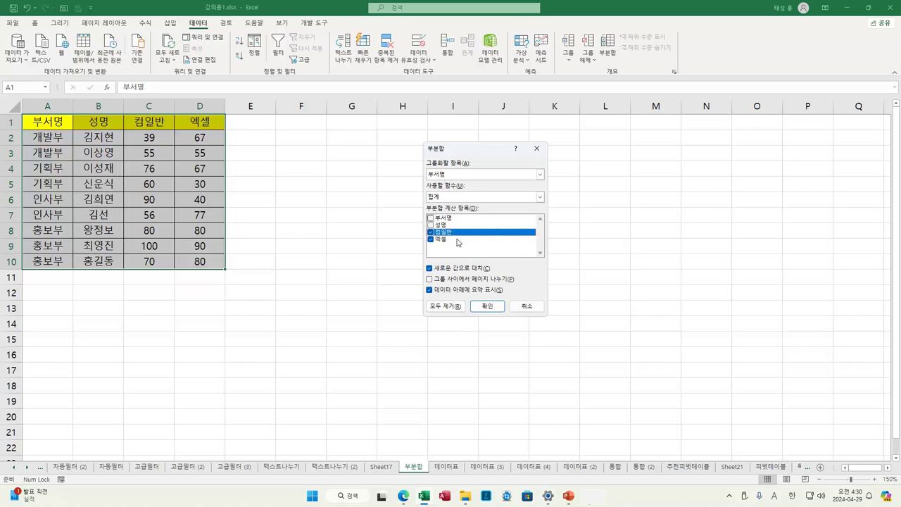
{"action": "left_click", "coordinate": [487, 306]}
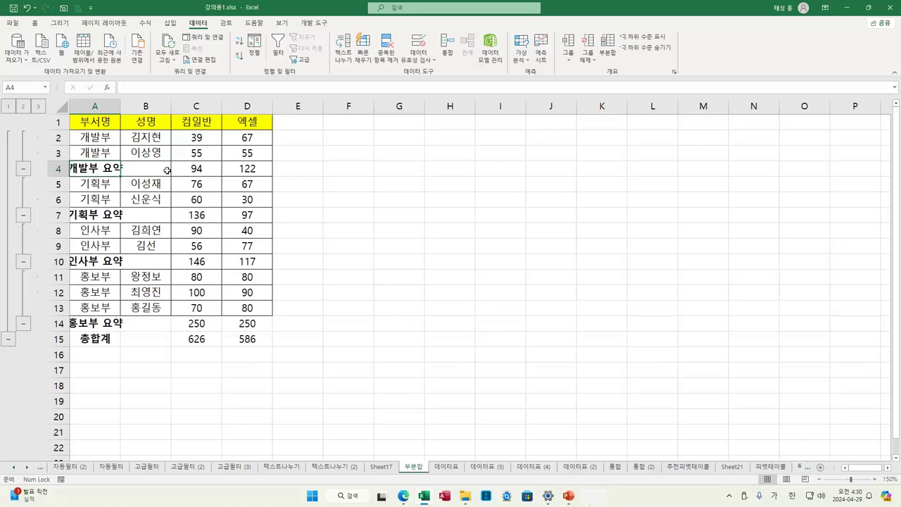
Examine the 컴일반 and 엑셀 subtotal cells of each department and the 총합계 label
{"action": "left_click", "coordinate": [190, 167]}
{"action": "left_click", "coordinate": [255, 168]}
{"action": "left_click", "coordinate": [211, 219]}
{"action": "left_click", "coordinate": [246, 216]}
{"action": "left_click", "coordinate": [200, 259]}
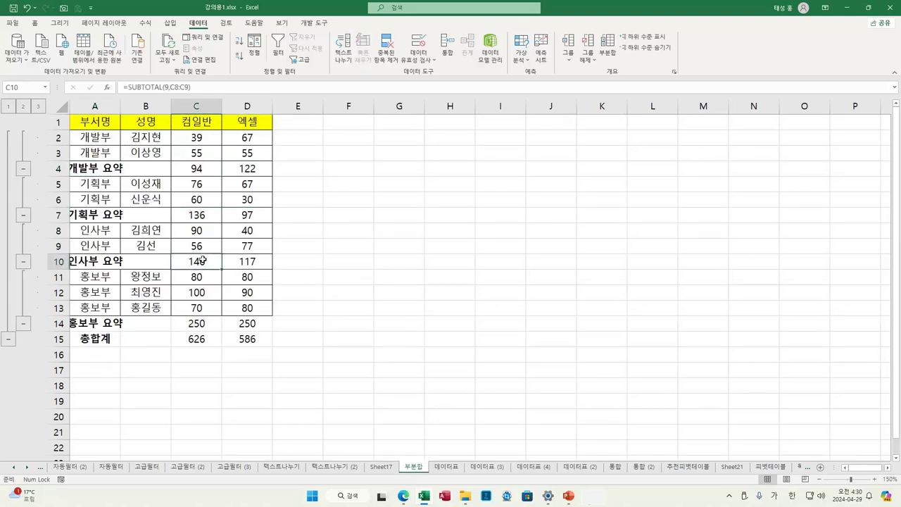
{"action": "left_click", "coordinate": [252, 262]}
{"action": "left_click", "coordinate": [199, 324]}
{"action": "left_click", "coordinate": [243, 322]}
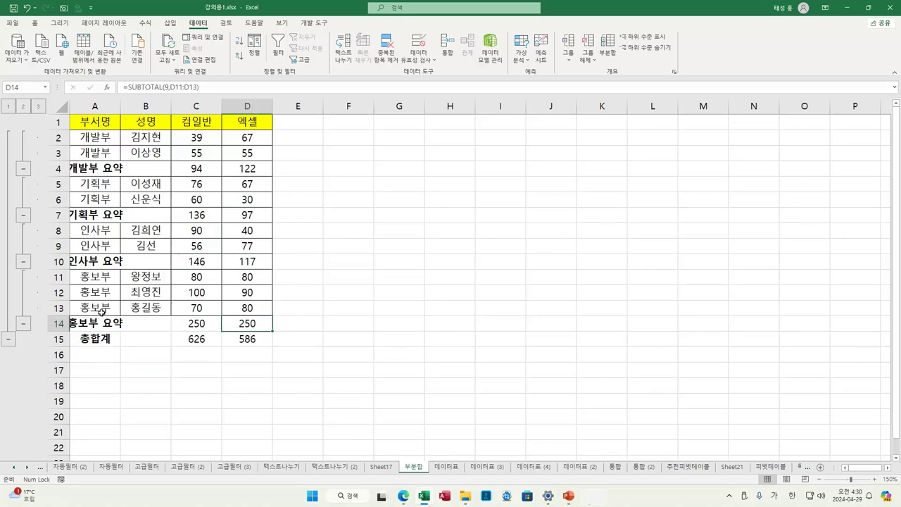
{"action": "left_click", "coordinate": [110, 339]}
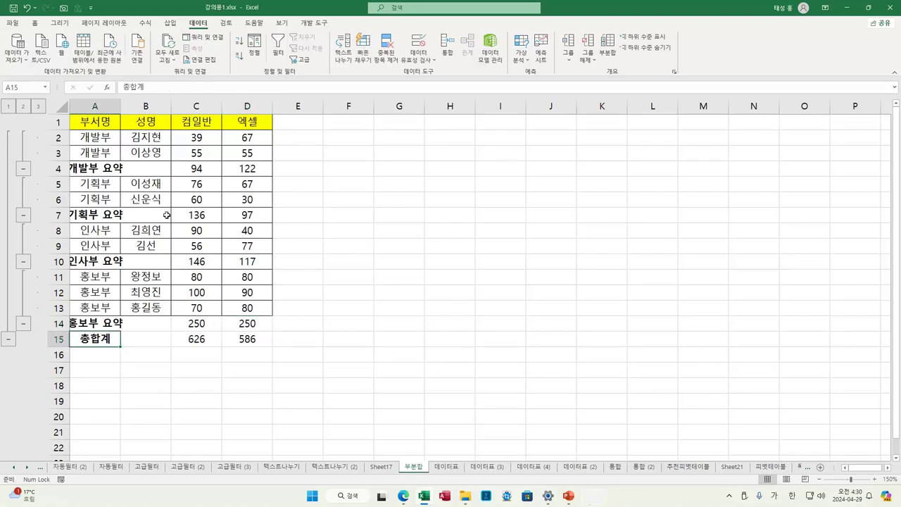
Add a second subtotal using 평균 for 컴일반 and 엑셀, with 새로운 값으로 대치 turned off to keep the sums
{"action": "left_click", "coordinate": [188, 170]}
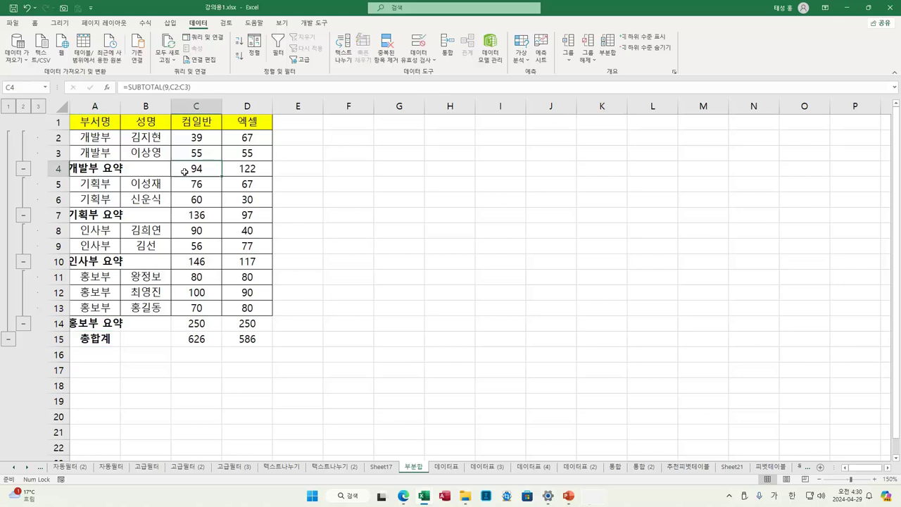
{"action": "left_click", "coordinate": [606, 50]}
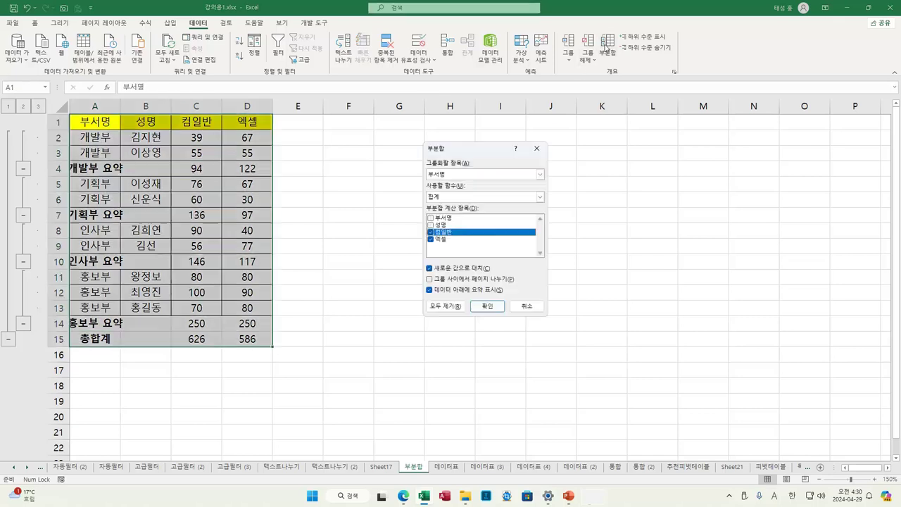
{"action": "left_click", "coordinate": [539, 197]}
{"action": "left_click", "coordinate": [442, 221]}
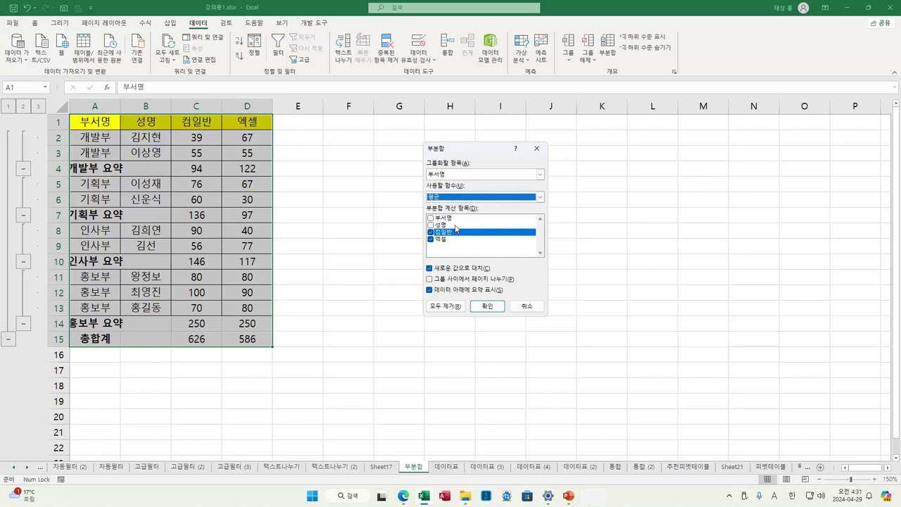
{"action": "left_click", "coordinate": [467, 270]}
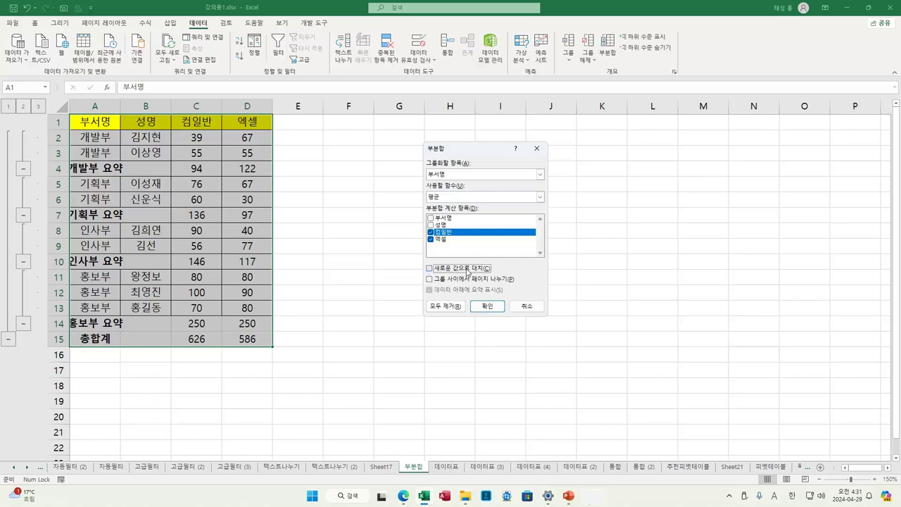
{"action": "left_click", "coordinate": [496, 308]}
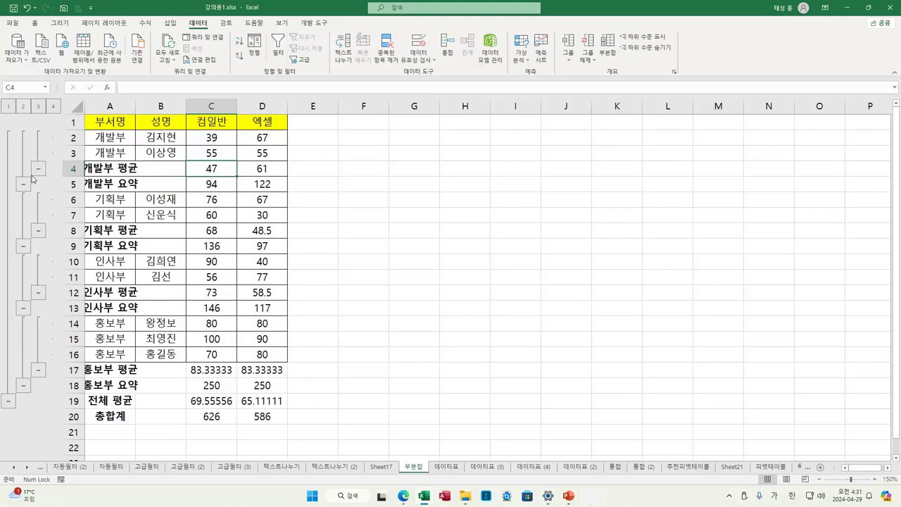
Show outline levels 1, 2, 3 and 4 of the subtotaled table in turn, going through the sequence twice
{"action": "left_click", "coordinate": [9, 106]}
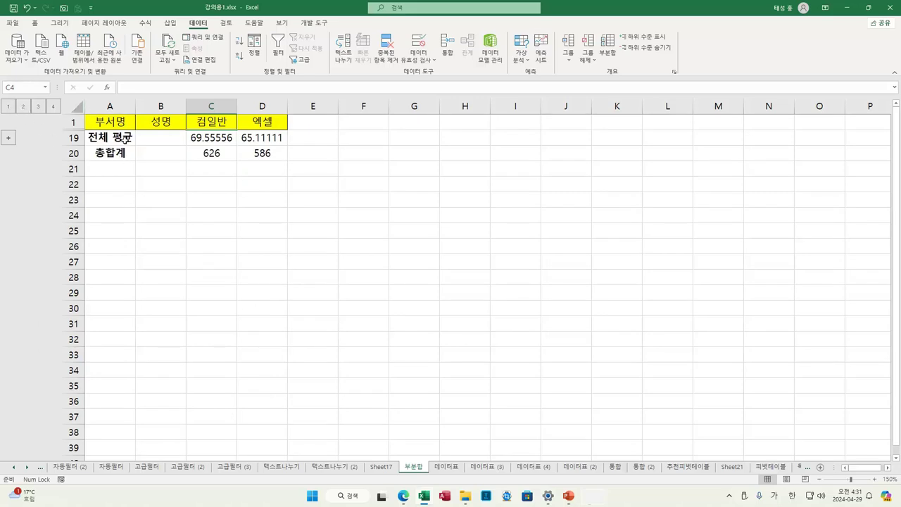
{"action": "left_click", "coordinate": [24, 106]}
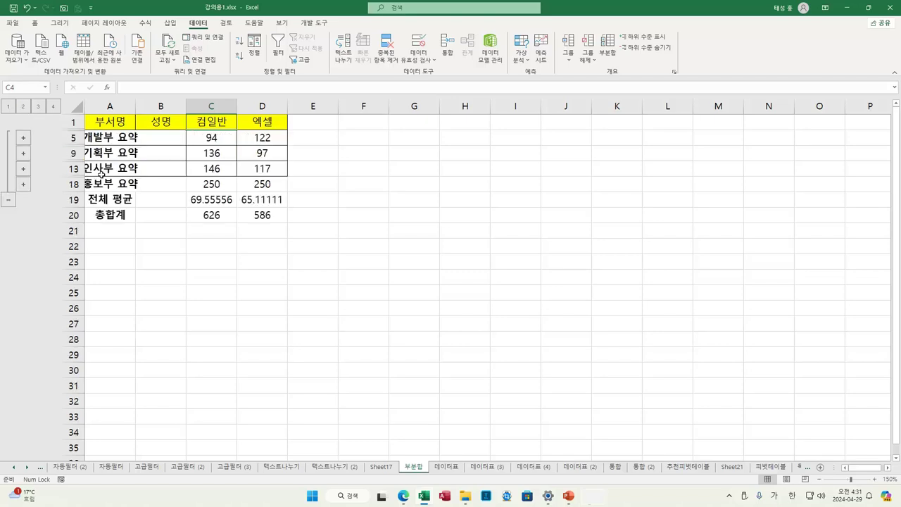
{"action": "left_click", "coordinate": [38, 106]}
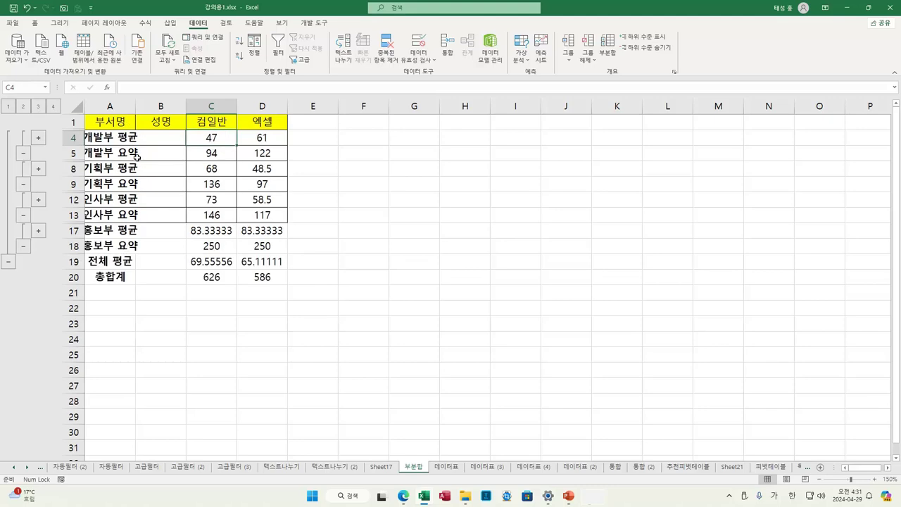
{"action": "left_click", "coordinate": [55, 106]}
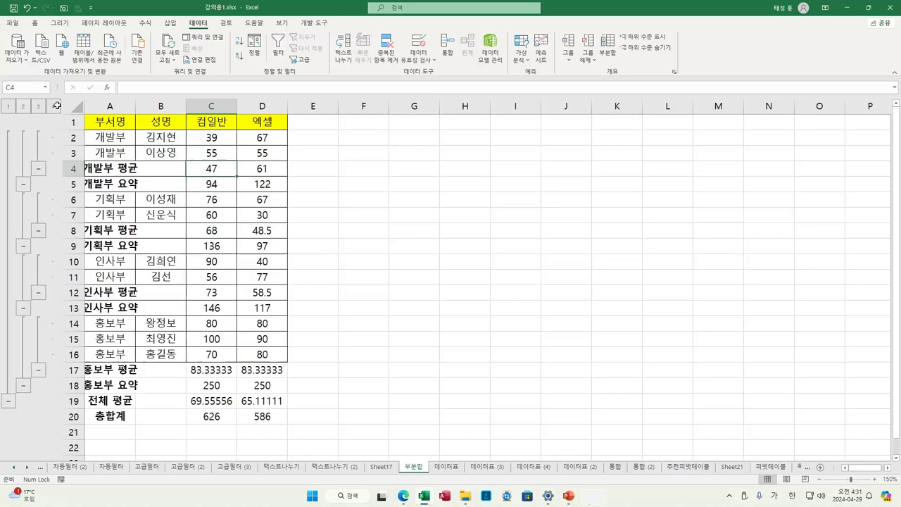
{"action": "left_click", "coordinate": [9, 107]}
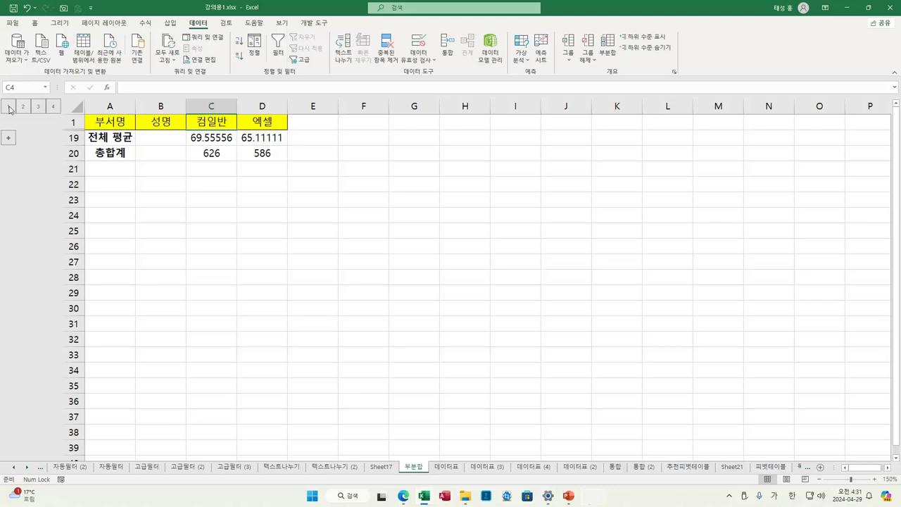
{"action": "left_click", "coordinate": [23, 107]}
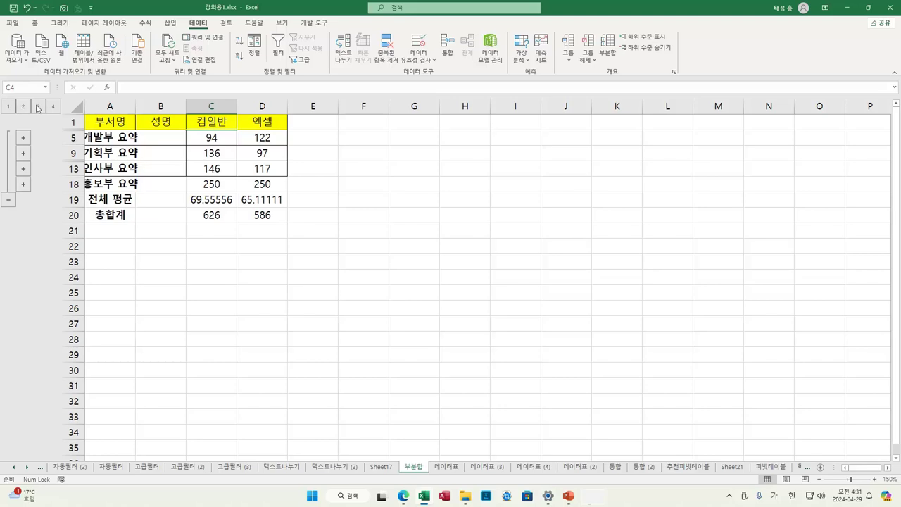
{"action": "left_click", "coordinate": [39, 107]}
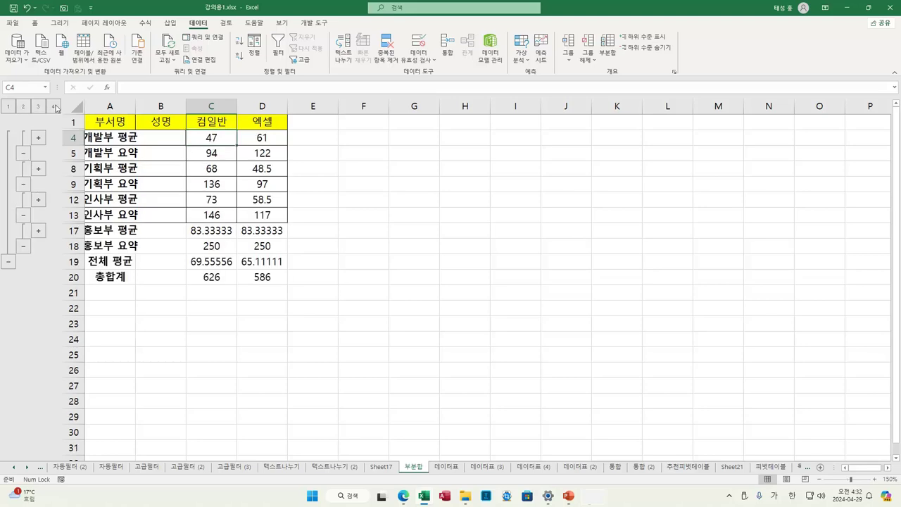
{"action": "left_click", "coordinate": [55, 107]}
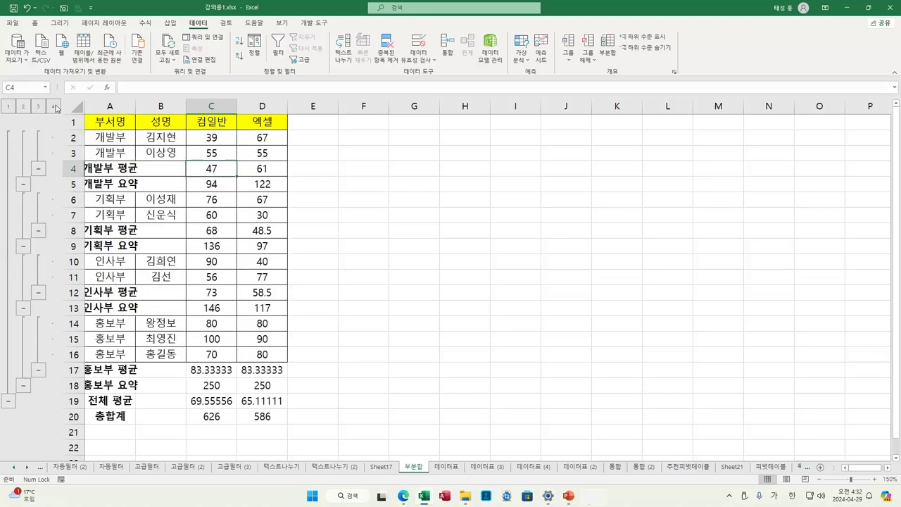
Collapse the detail rows under 개발부 평균 and expand them again
{"action": "left_click", "coordinate": [39, 169]}
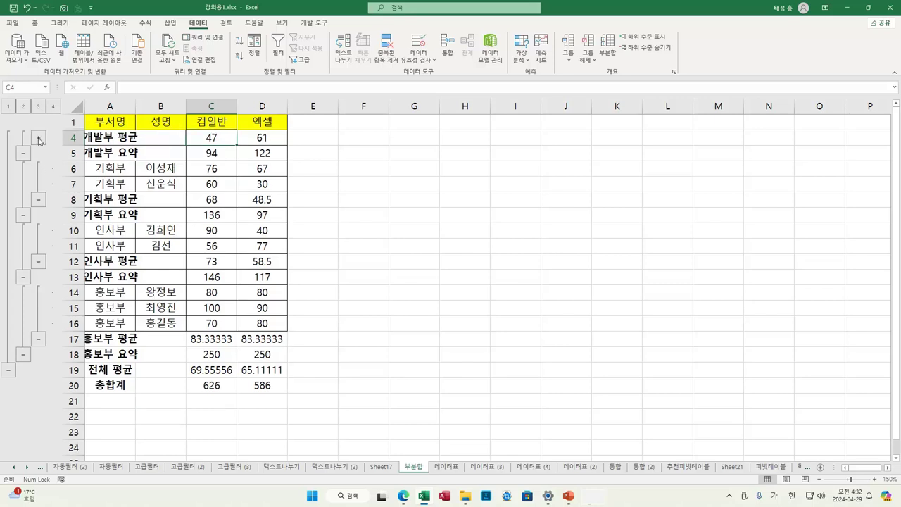
{"action": "left_click", "coordinate": [39, 139]}
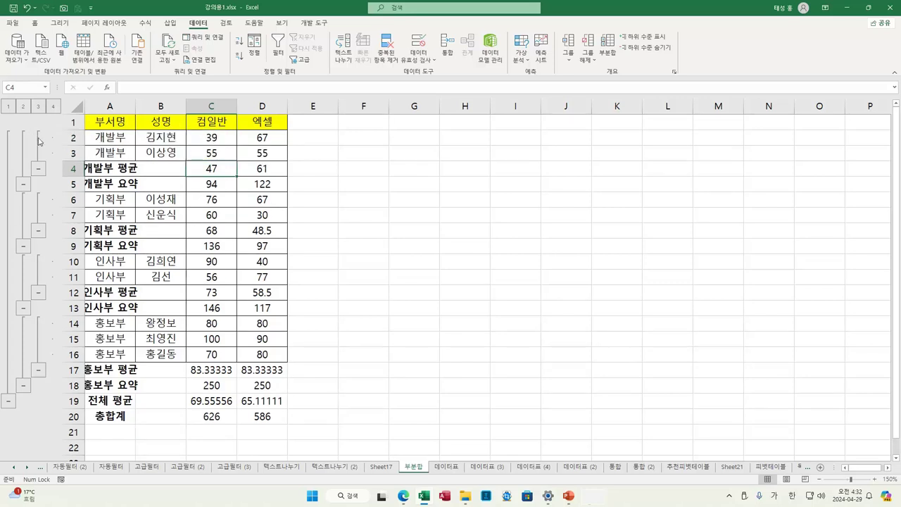
Collapse the average and summary groups of each department from 개발부 to 홍보부, finishing with the whole table's outermost group
{"action": "left_click", "coordinate": [39, 168]}
{"action": "left_click", "coordinate": [22, 154]}
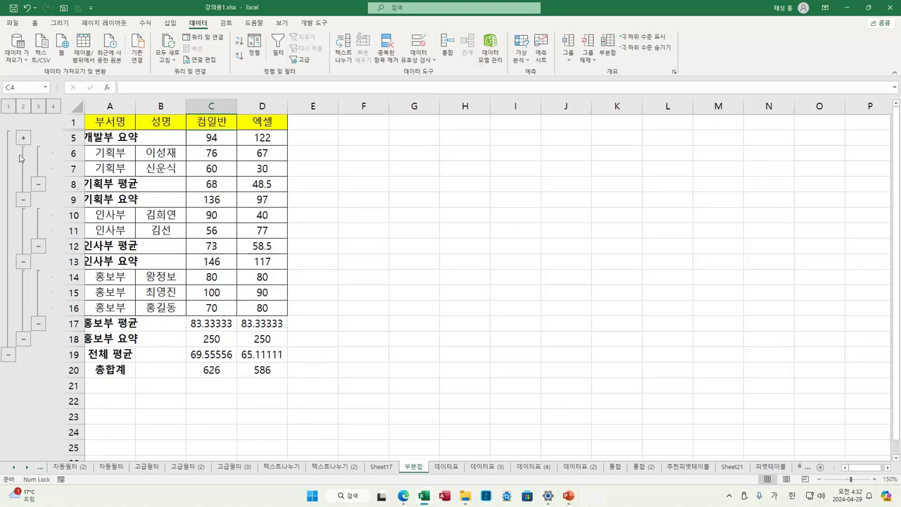
{"action": "left_click", "coordinate": [38, 185]}
{"action": "left_click", "coordinate": [23, 170]}
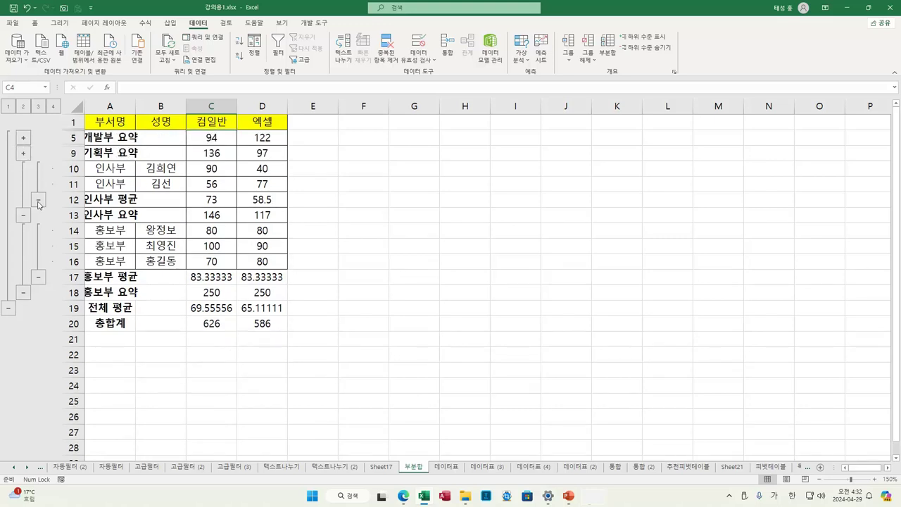
{"action": "left_click", "coordinate": [39, 200]}
{"action": "left_click", "coordinate": [23, 185]}
{"action": "left_click", "coordinate": [39, 230]}
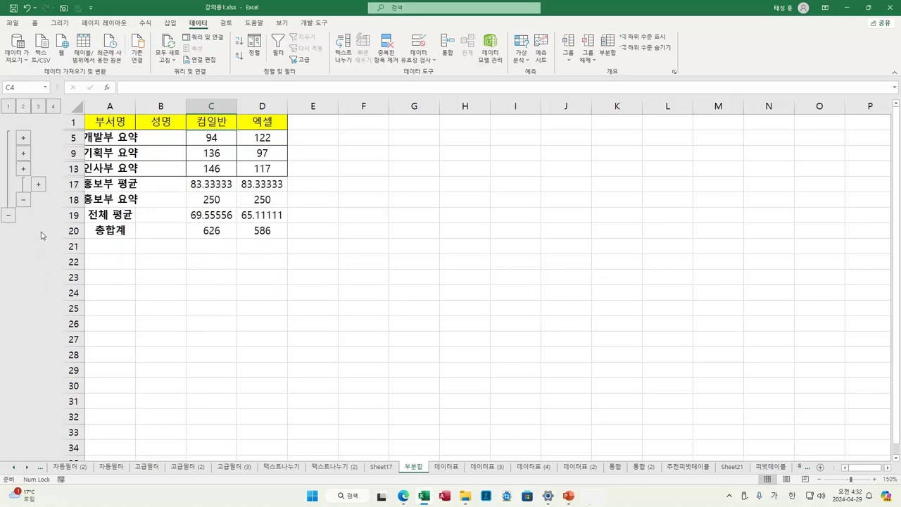
{"action": "left_click", "coordinate": [23, 201]}
{"action": "left_click", "coordinate": [10, 201]}
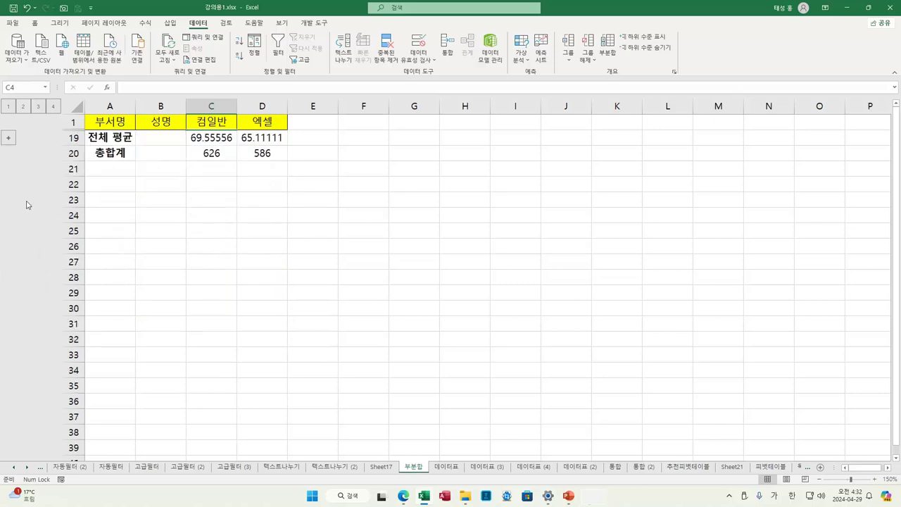
Expand the outermost group and the 홍보부, 인사부, 기획부 and 개발부 summary groups down to their average rows
{"action": "left_click", "coordinate": [8, 139]}
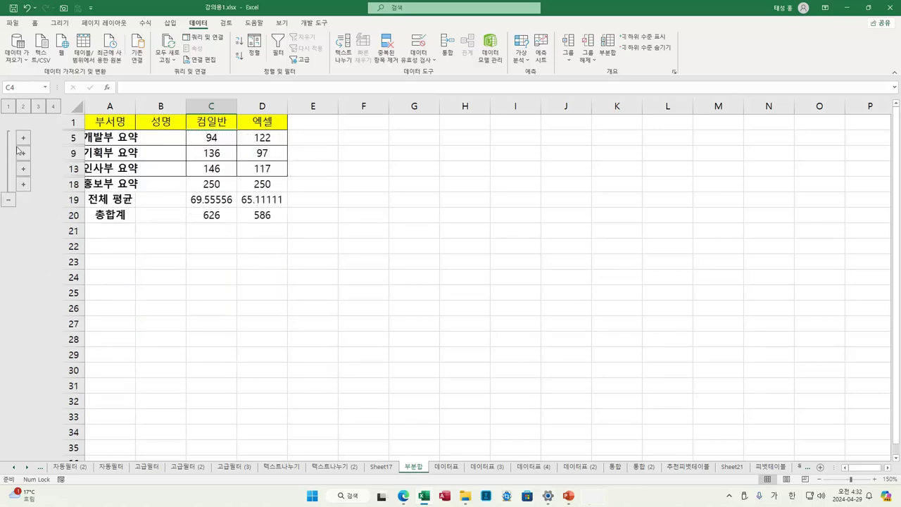
{"action": "left_click", "coordinate": [23, 184]}
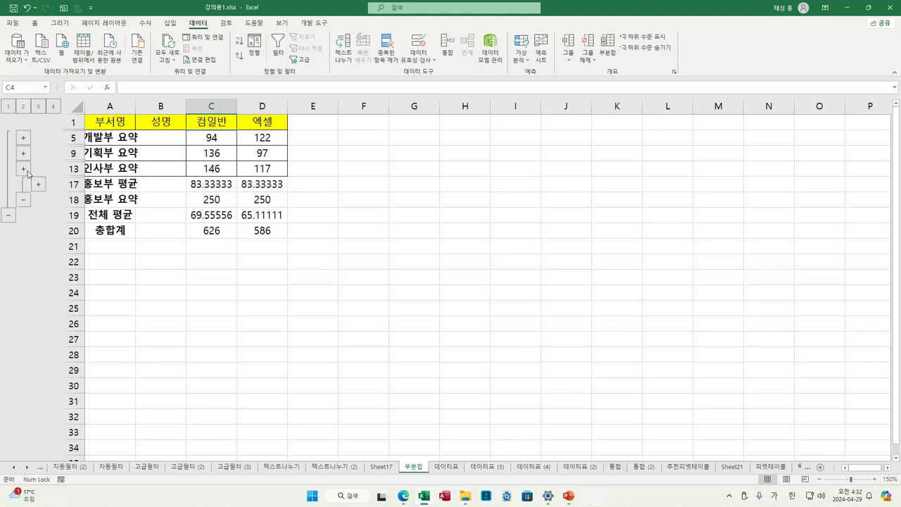
{"action": "left_click", "coordinate": [23, 168]}
{"action": "left_click", "coordinate": [23, 153]}
{"action": "left_click", "coordinate": [23, 139]}
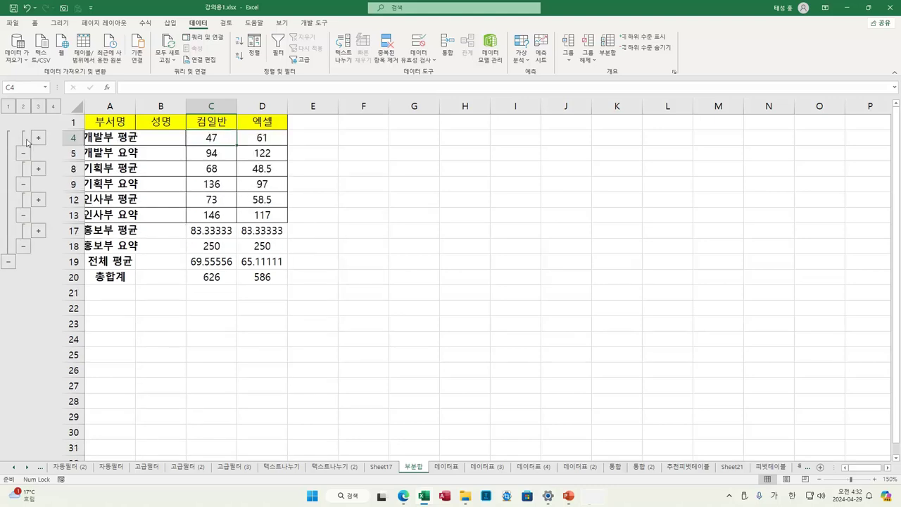
Show outline levels 1, 2, 3 and 4 of the subtotaled table in turn, ending with all detail rows
{"action": "left_click", "coordinate": [6, 106]}
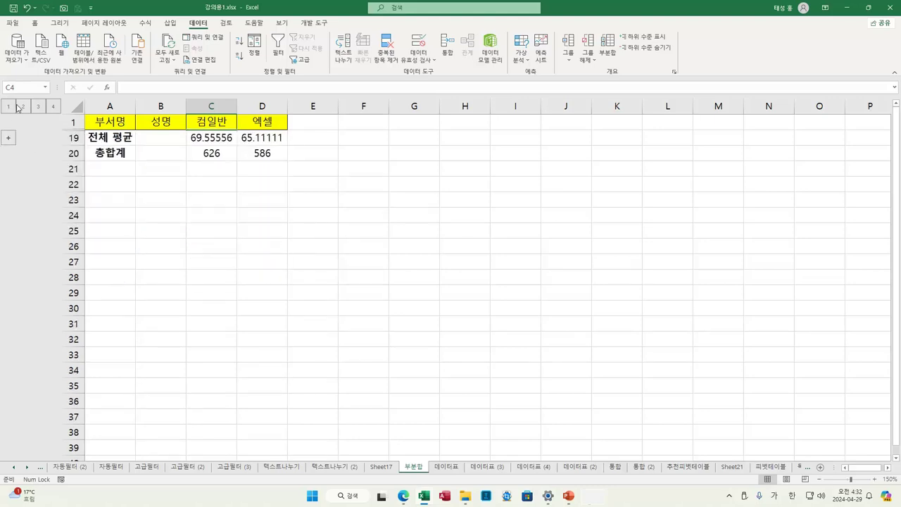
{"action": "left_click", "coordinate": [22, 107]}
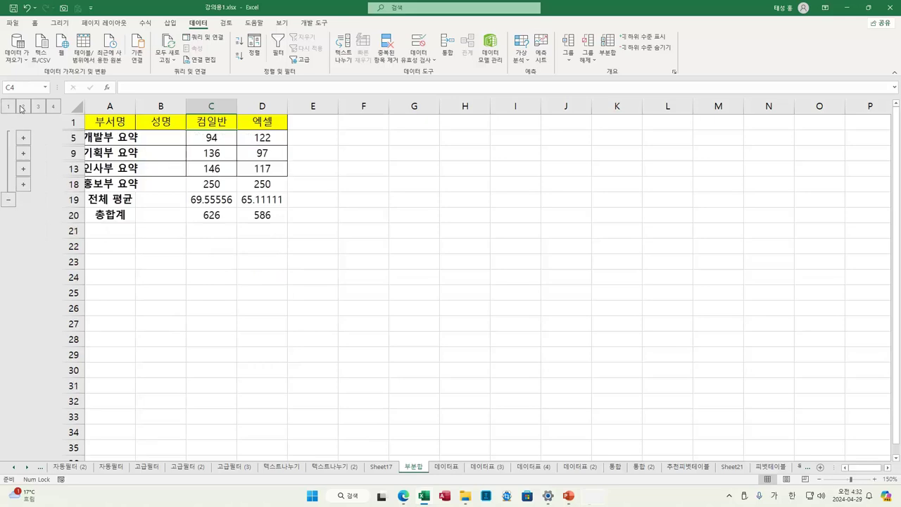
{"action": "left_click", "coordinate": [38, 108]}
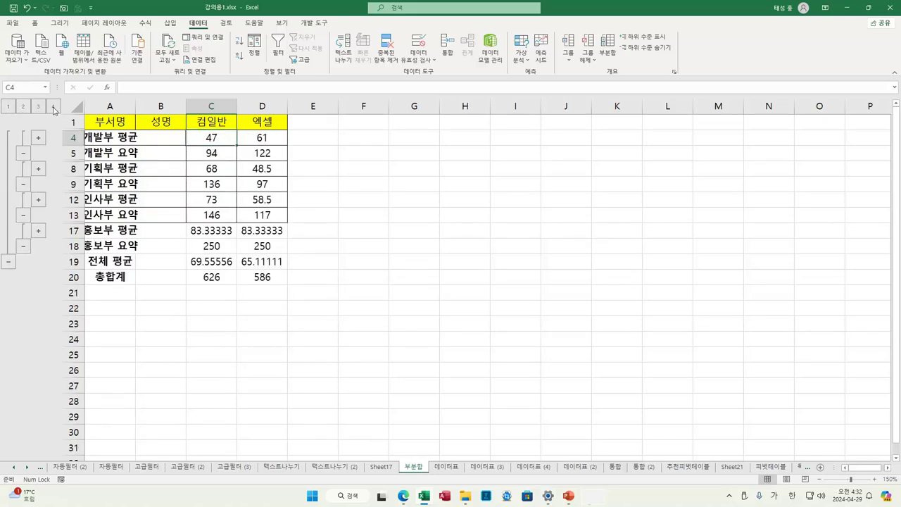
{"action": "left_click", "coordinate": [54, 107]}
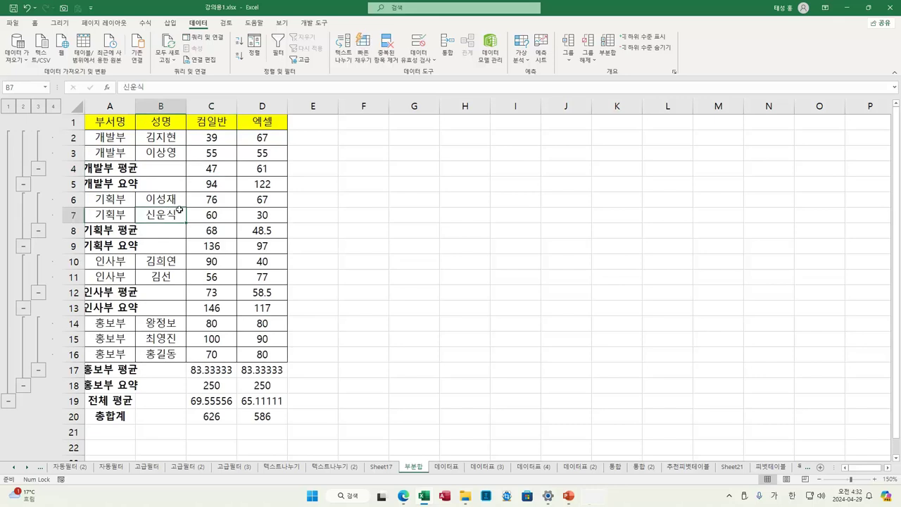
Remove all subtotals from the department table through the 부분합 settings
{"action": "left_click", "coordinate": [604, 59]}
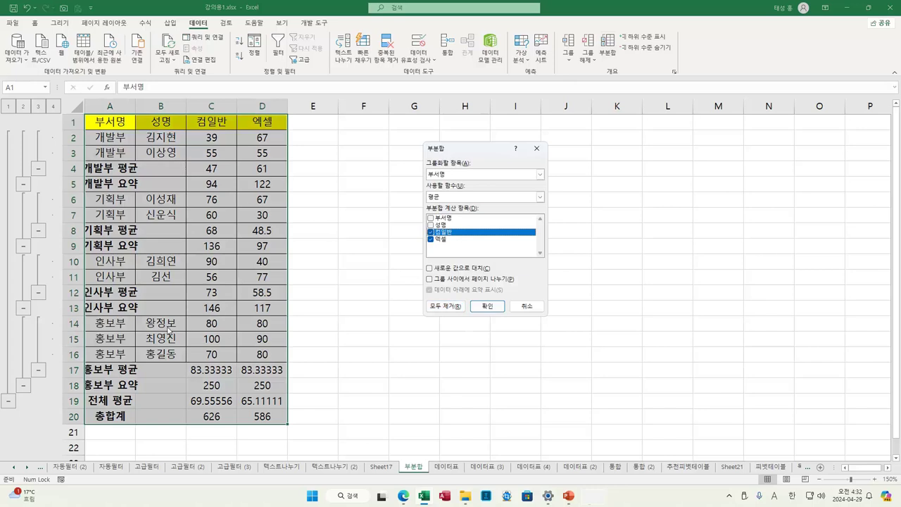
{"action": "left_click", "coordinate": [445, 305]}
{"action": "left_click", "coordinate": [84, 209]}
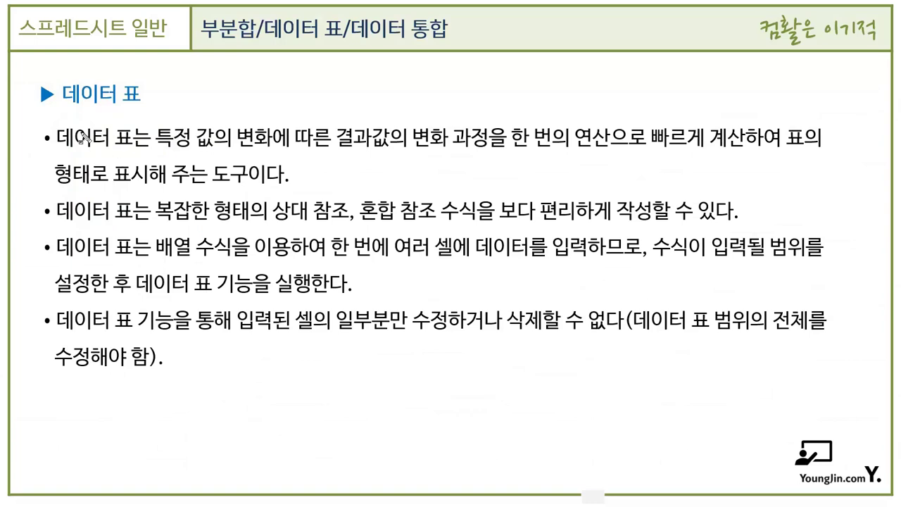
{"action": "left_click_drag", "start_coordinate": [62, 89], "coordinate": [143, 106]}
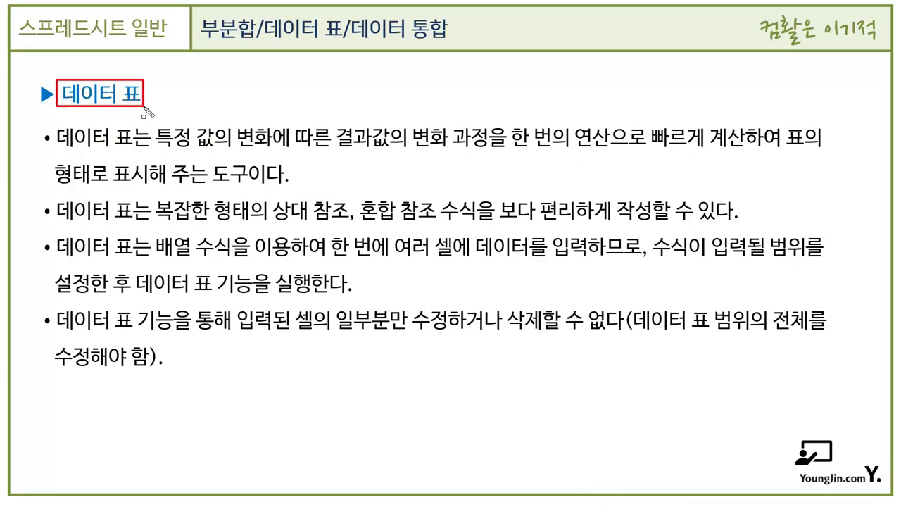
{"action": "left_click_drag", "start_coordinate": [156, 135], "coordinate": [743, 147]}
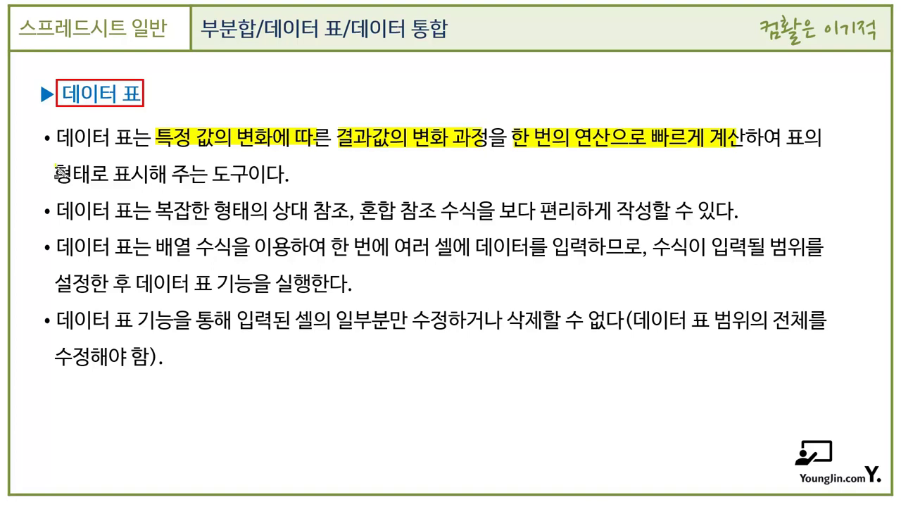
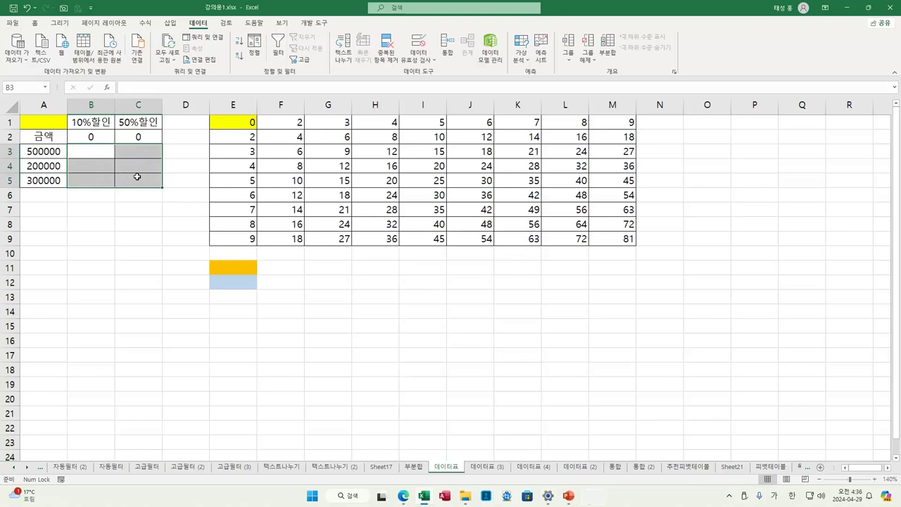
Inspect the formulas under 10%할인 in B2 and 50%할인 in C2, leaving both unchanged
{"action": "left_click", "coordinate": [101, 153]}
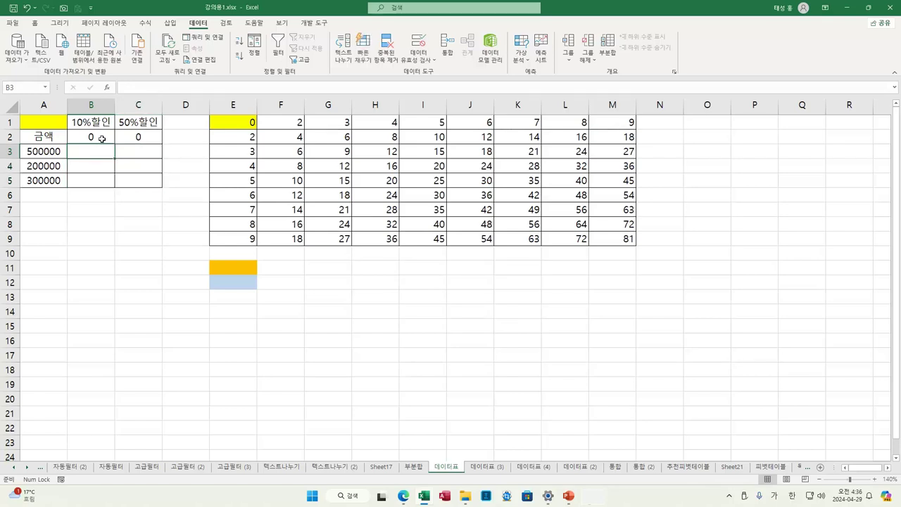
{"action": "left_click", "coordinate": [102, 138]}
{"action": "double_click", "coordinate": [102, 144]}
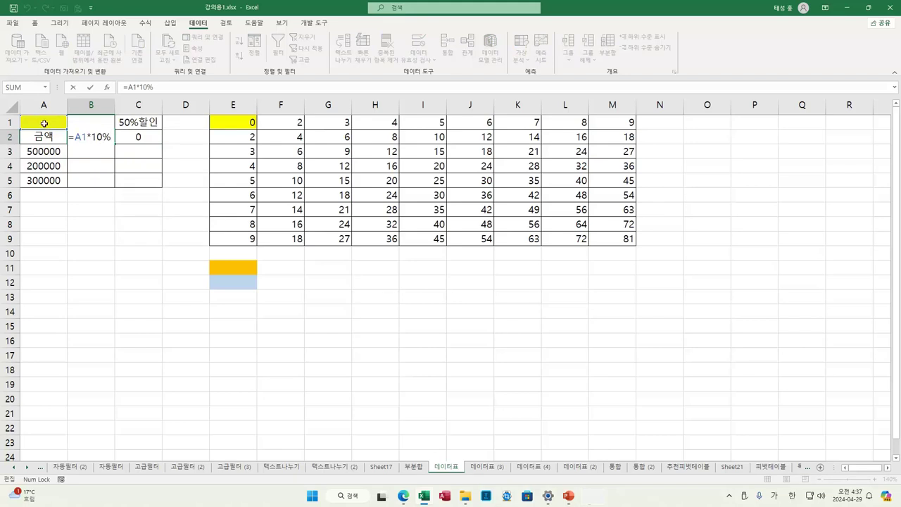
{"action": "key", "text": "Tab"}
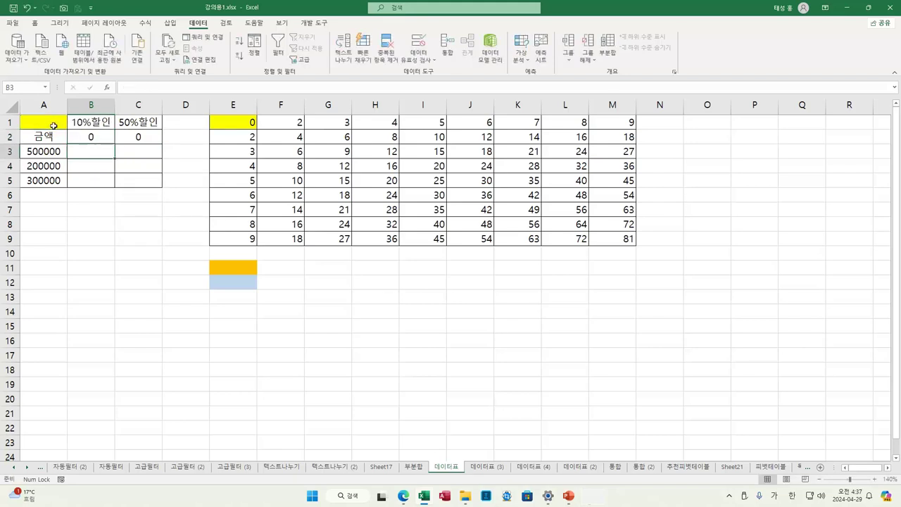
{"action": "key", "text": "F2"}
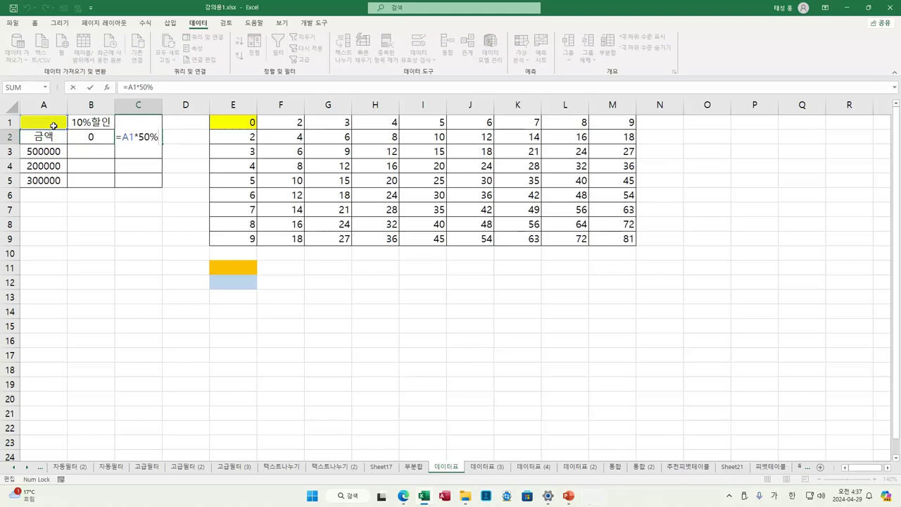
{"action": "key", "text": "Escape"}
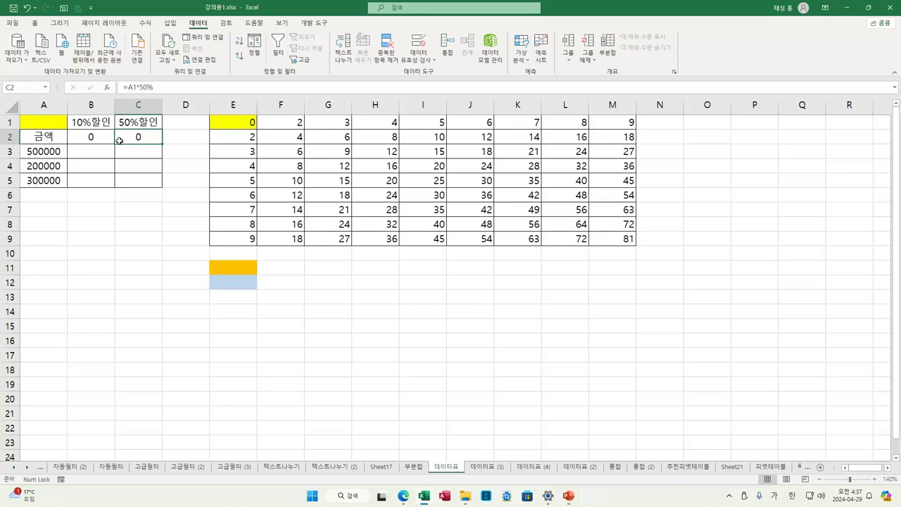
Examine the 금액 values in A3:A5 against the 10%할인 and 50%할인 columns and their formula cells B2 and C2
{"action": "left_click", "coordinate": [63, 156]}
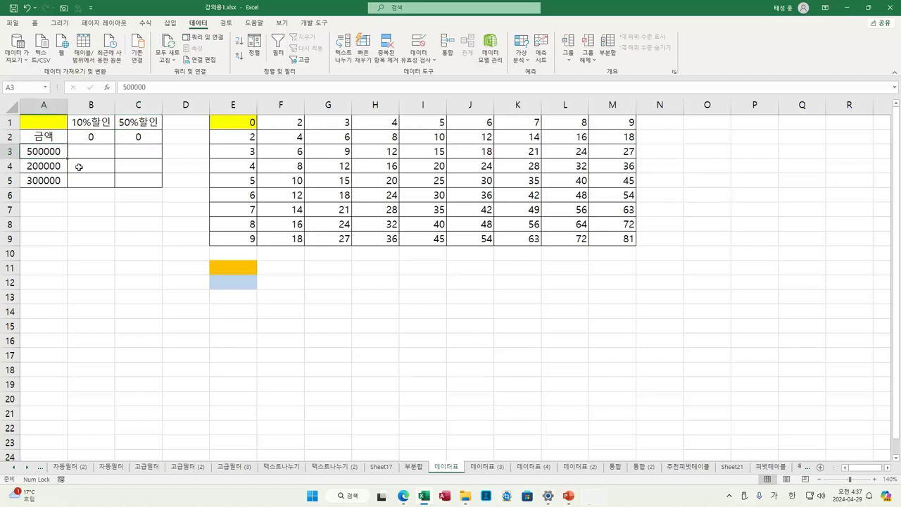
{"action": "left_click", "coordinate": [95, 133]}
{"action": "left_click", "coordinate": [102, 148]}
{"action": "left_click", "coordinate": [140, 126]}
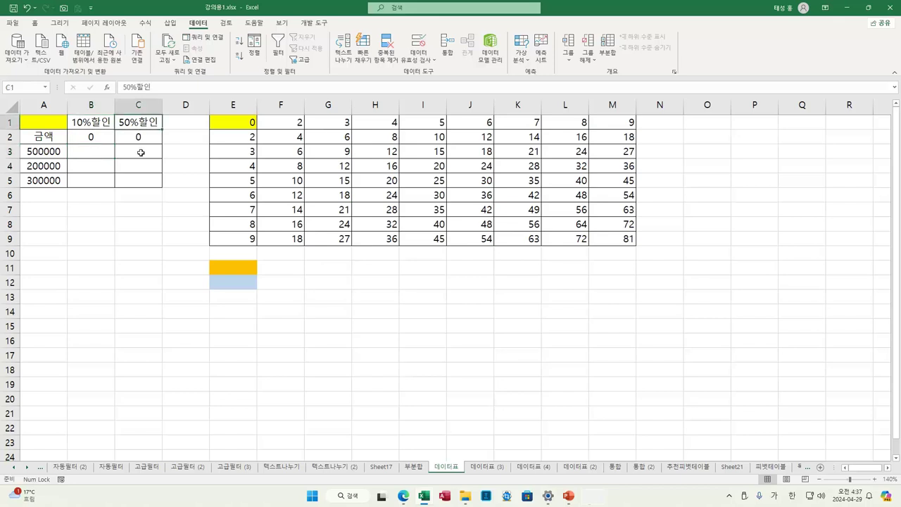
{"action": "left_click", "coordinate": [141, 152]}
{"action": "left_click", "coordinate": [58, 153]}
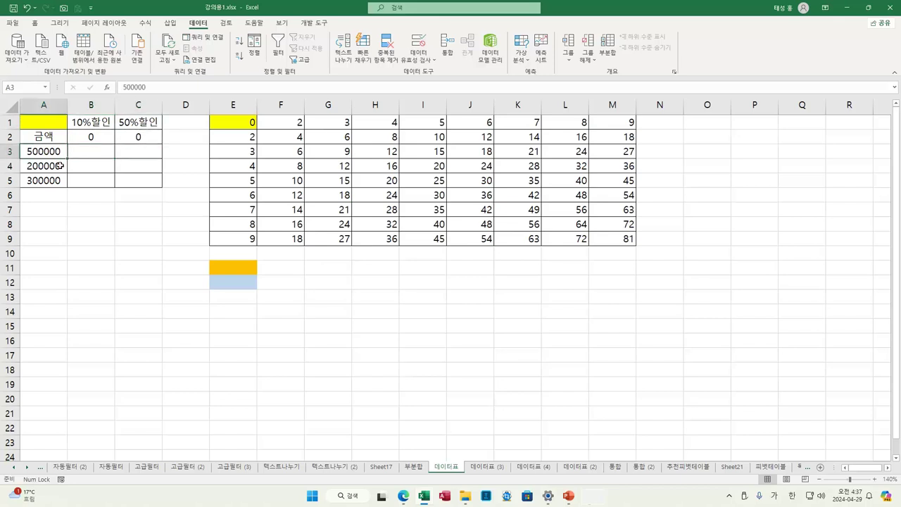
{"action": "left_click", "coordinate": [60, 165]}
{"action": "left_click", "coordinate": [60, 180]}
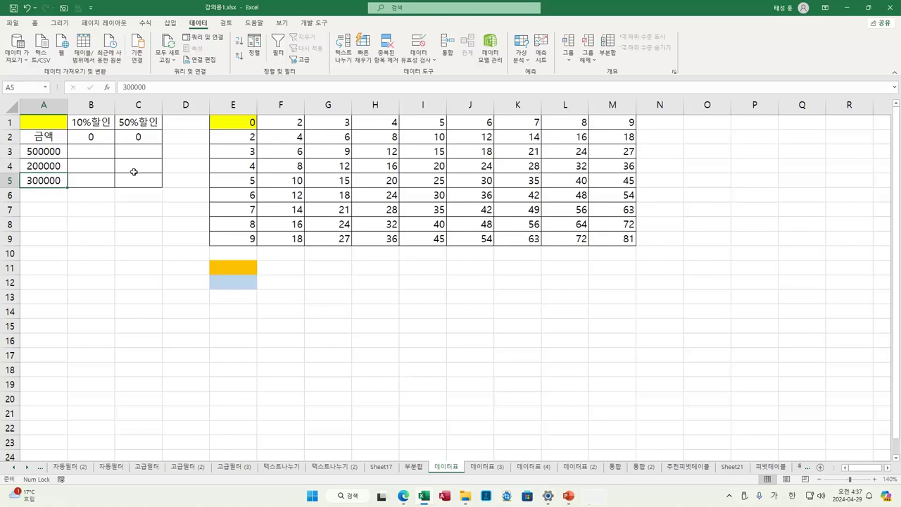
{"action": "left_click", "coordinate": [101, 137]}
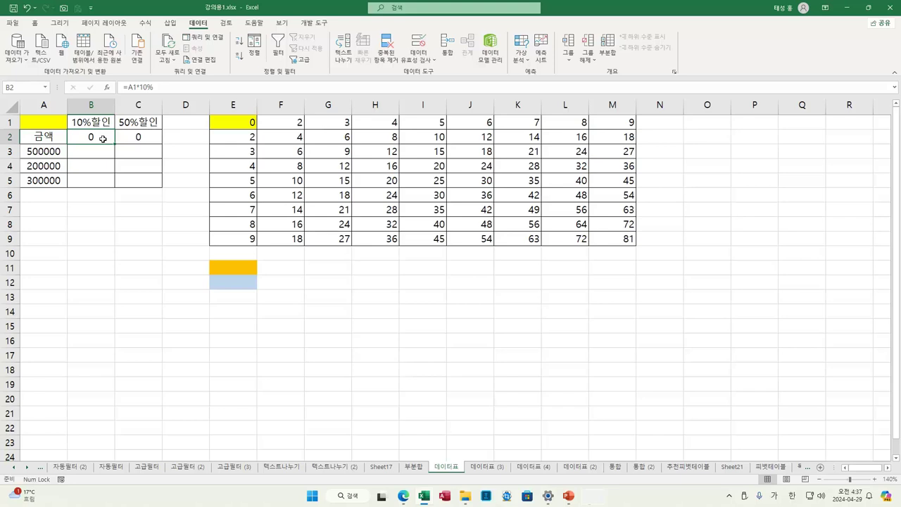
{"action": "left_click", "coordinate": [140, 138]}
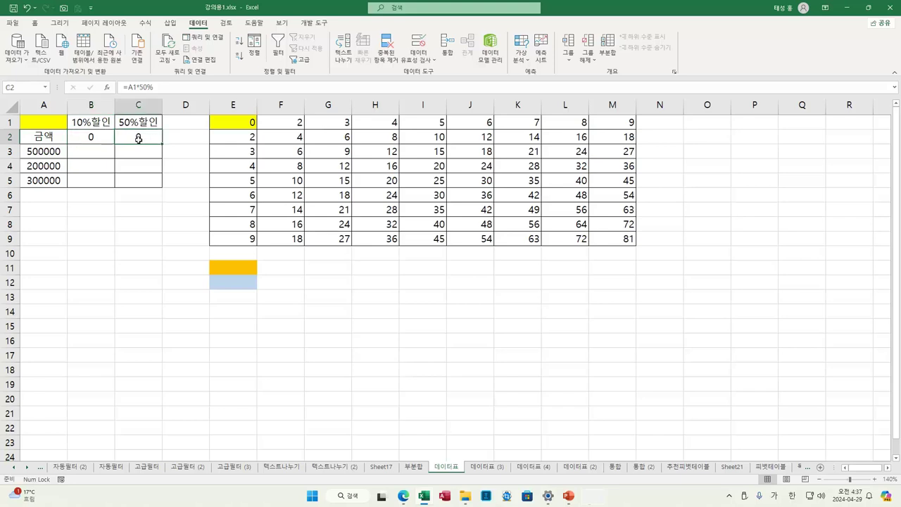
Open the What-If data table settings for range A2:C5 and place the dialog just below the discount table
{"action": "left_click_drag", "start_coordinate": [43, 139], "coordinate": [134, 178]}
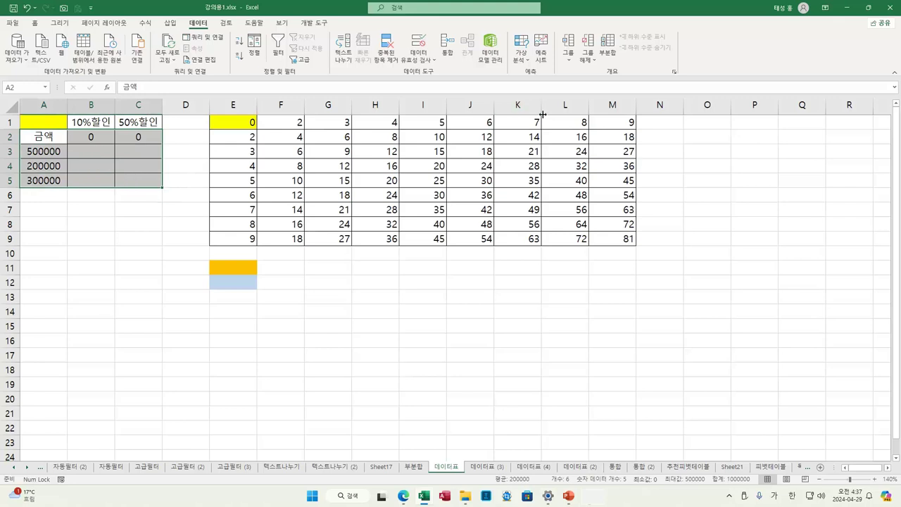
{"action": "left_click", "coordinate": [520, 55]}
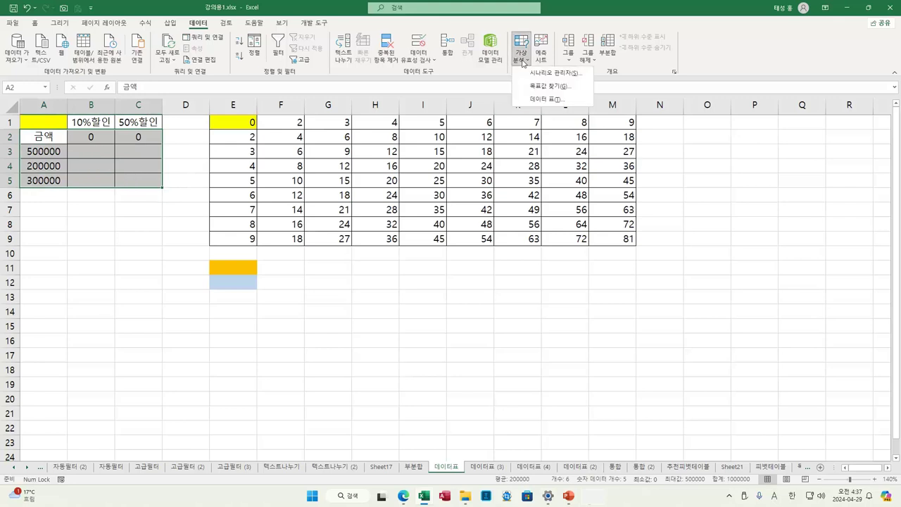
{"action": "left_click", "coordinate": [554, 103]}
{"action": "left_click_drag", "start_coordinate": [475, 211], "coordinate": [127, 210]}
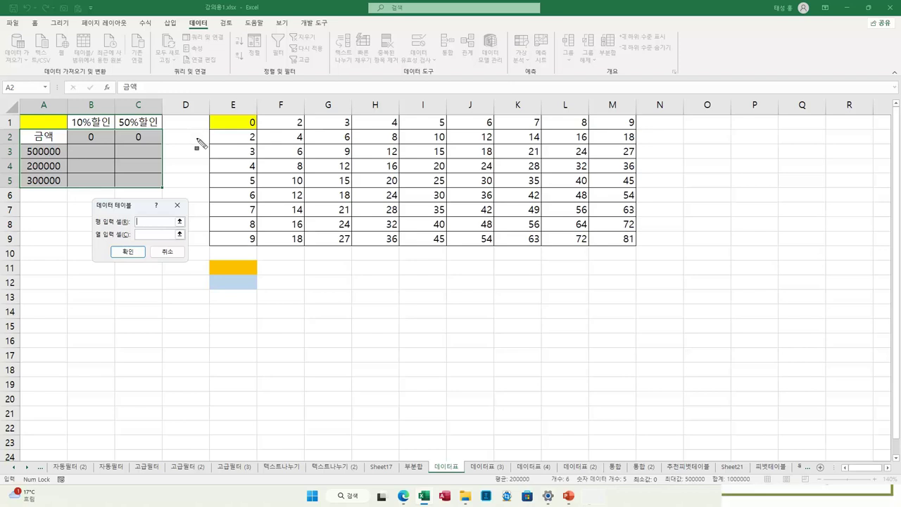
{"action": "left_click_drag", "start_coordinate": [94, 205], "coordinate": [132, 209]}
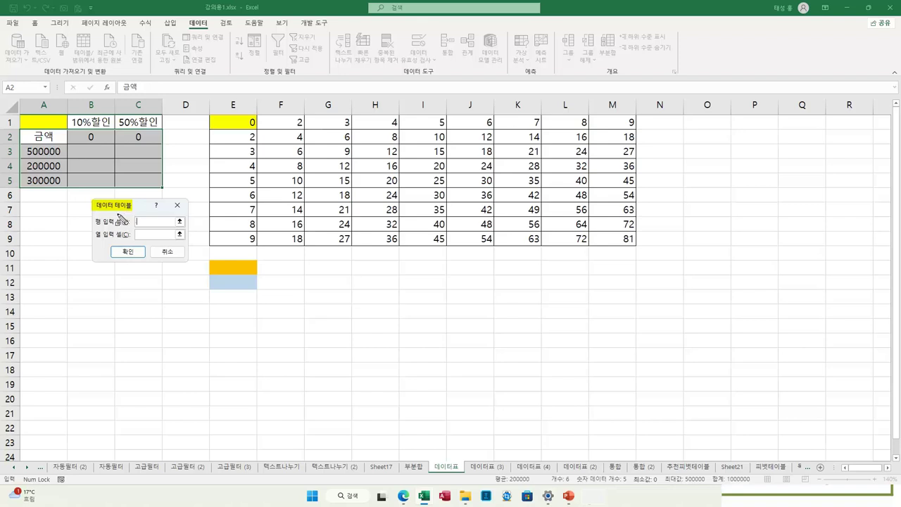
{"action": "mouse_move", "coordinate": [95, 202]}
{"action": "left_mouse_down"}
{"action": "mouse_move", "coordinate": [94, 209]}
{"action": "mouse_move", "coordinate": [132, 209]}
{"action": "left_mouse_up"}
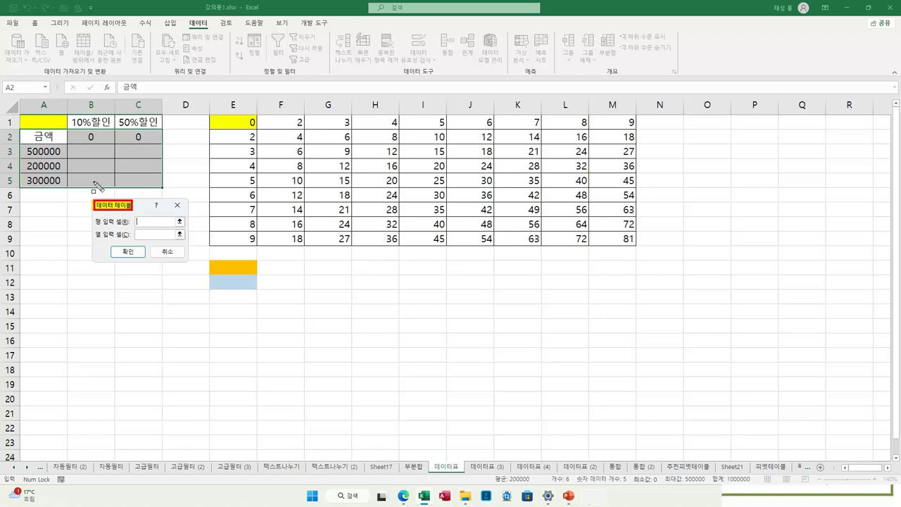
{"action": "left_click_drag", "start_coordinate": [82, 134], "coordinate": [80, 191]}
{"action": "left_click_drag", "start_coordinate": [92, 232], "coordinate": [131, 235]}
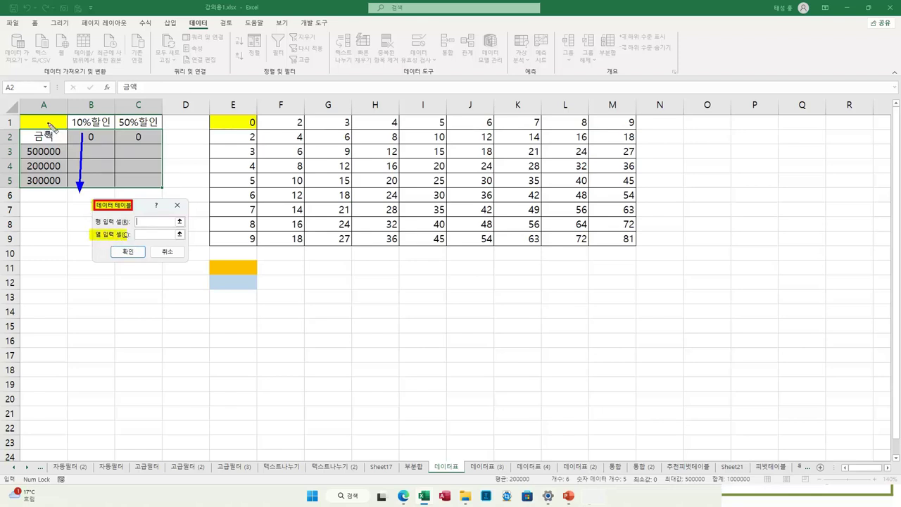
{"action": "left_click_drag", "start_coordinate": [137, 234], "coordinate": [161, 234]}
{"action": "key", "text": "Escape"}
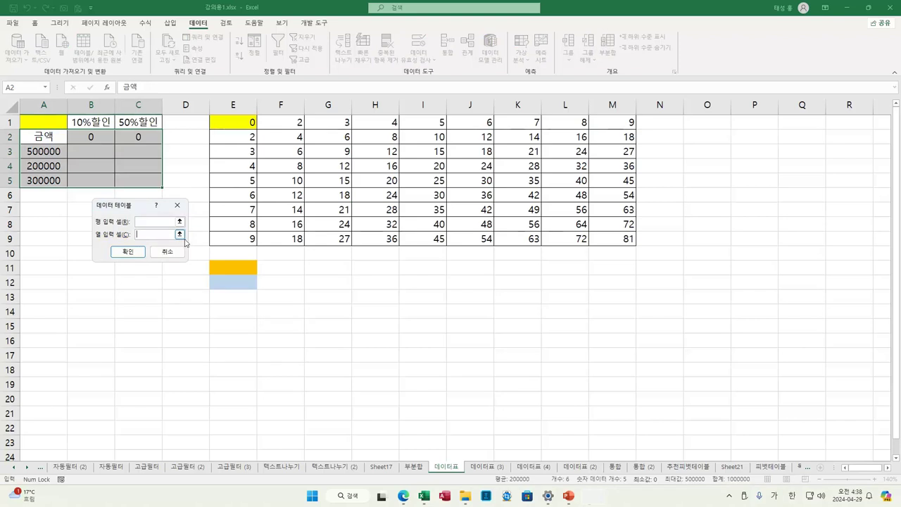
Set A1 as the column input cell and create the discount data table
{"action": "left_click", "coordinate": [179, 233]}
{"action": "left_click", "coordinate": [52, 125]}
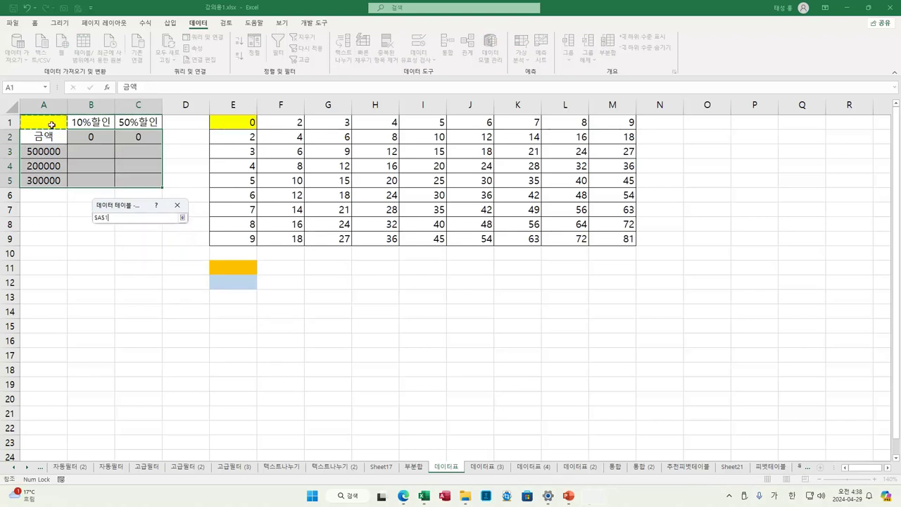
{"action": "left_click", "coordinate": [182, 218]}
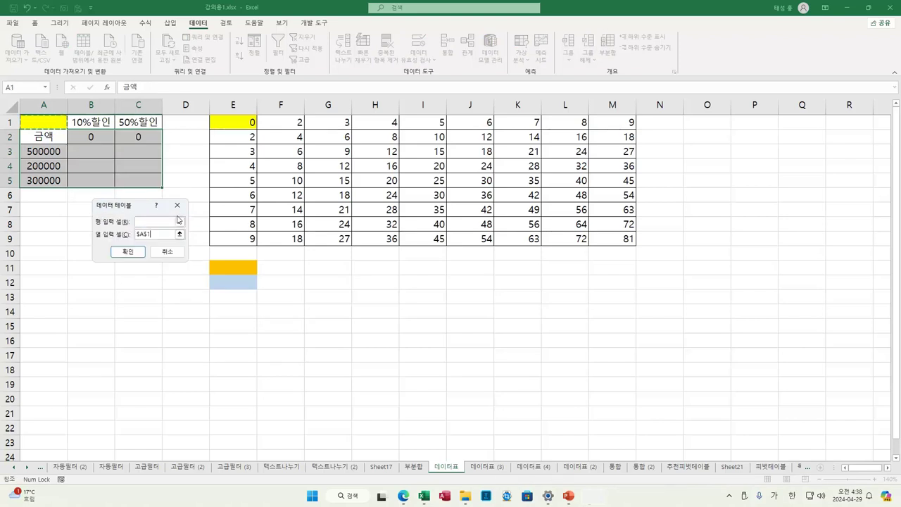
{"action": "left_click", "coordinate": [128, 252]}
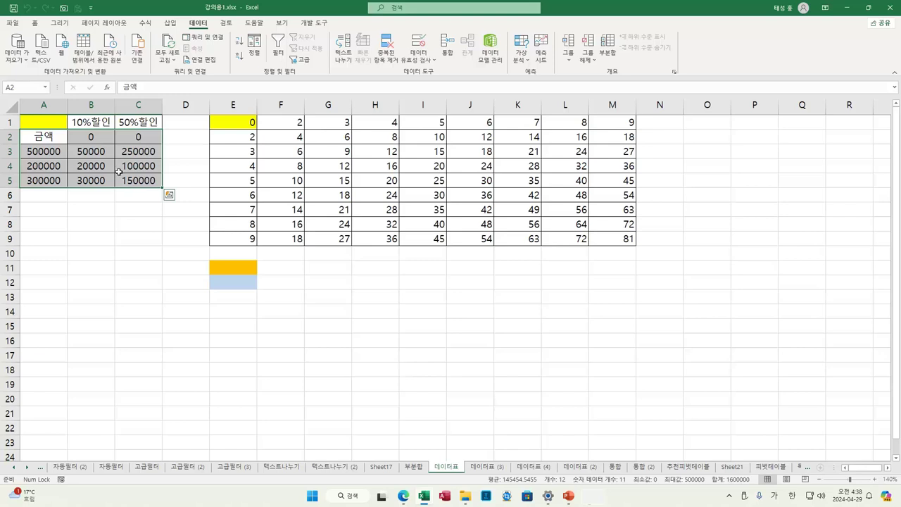
Examine the formula in B2 and trace with temporary pen marks how the 금액 values feed A1 to produce the results in B3:C5
{"action": "left_click", "coordinate": [107, 138]}
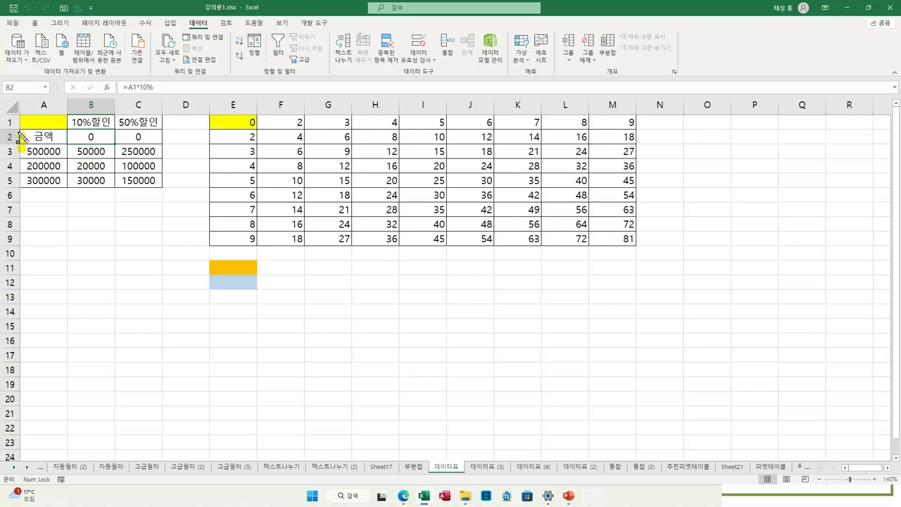
{"action": "mouse_move", "coordinate": [26, 152]}
{"action": "left_mouse_down"}
{"action": "mouse_move", "coordinate": [19, 141]}
{"action": "mouse_move", "coordinate": [31, 122]}
{"action": "left_mouse_up"}
{"action": "left_click_drag", "start_coordinate": [92, 135], "coordinate": [89, 136]}
{"action": "left_click_drag", "start_coordinate": [59, 169], "coordinate": [62, 130]}
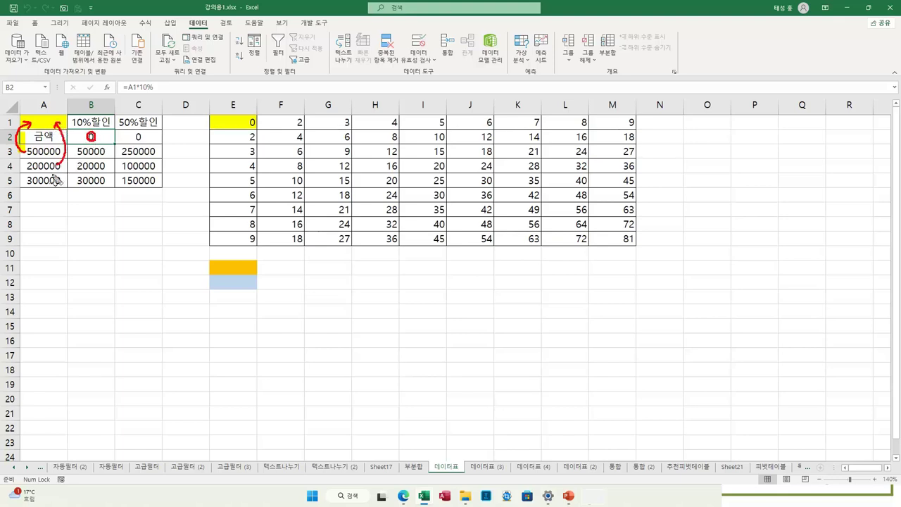
{"action": "mouse_move", "coordinate": [38, 184]}
{"action": "left_mouse_down"}
{"action": "mouse_move", "coordinate": [26, 147]}
{"action": "mouse_move", "coordinate": [37, 124]}
{"action": "left_mouse_up"}
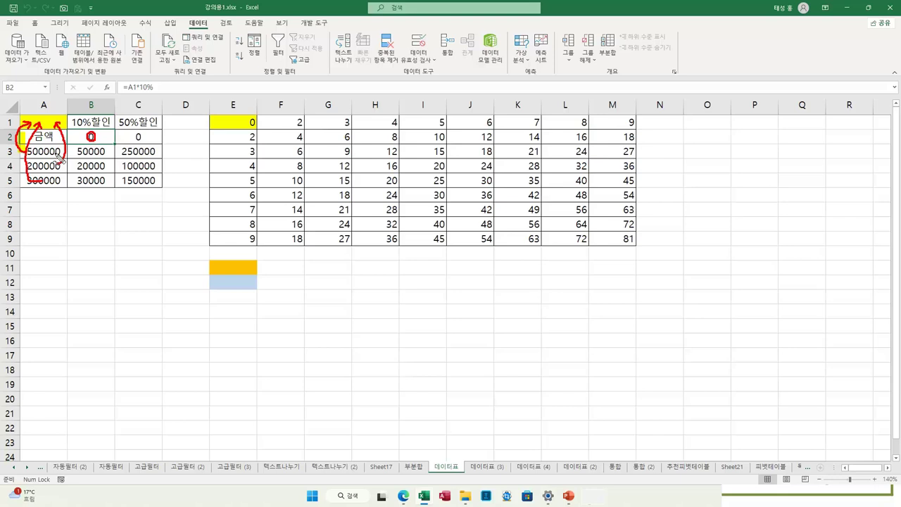
{"action": "mouse_move", "coordinate": [91, 136]}
{"action": "left_mouse_down"}
{"action": "mouse_move", "coordinate": [99, 141]}
{"action": "mouse_move", "coordinate": [77, 131]}
{"action": "mouse_move", "coordinate": [81, 117]}
{"action": "left_mouse_up"}
{"action": "left_click_drag", "start_coordinate": [142, 143], "coordinate": [143, 137]}
{"action": "mouse_move", "coordinate": [74, 150]}
{"action": "left_mouse_down"}
{"action": "mouse_move", "coordinate": [82, 167]}
{"action": "mouse_move", "coordinate": [149, 184]}
{"action": "left_mouse_up"}
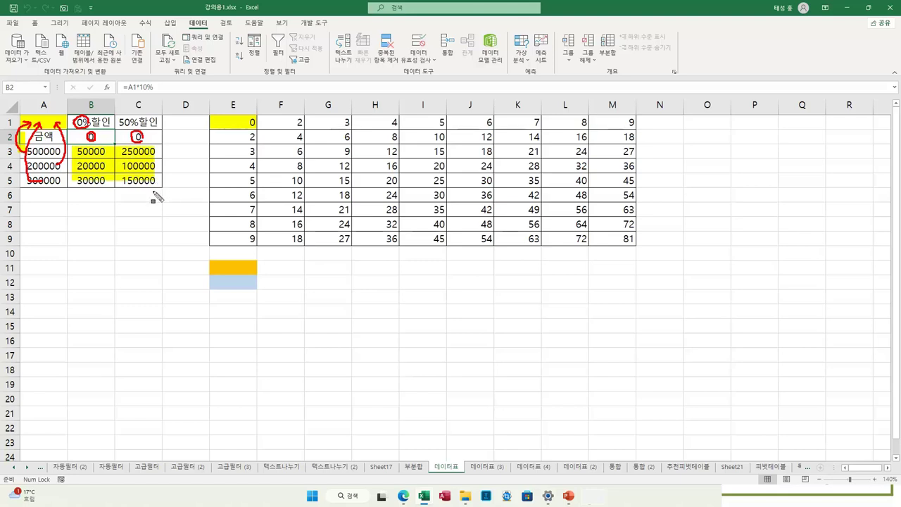
{"action": "key", "text": "Escape"}
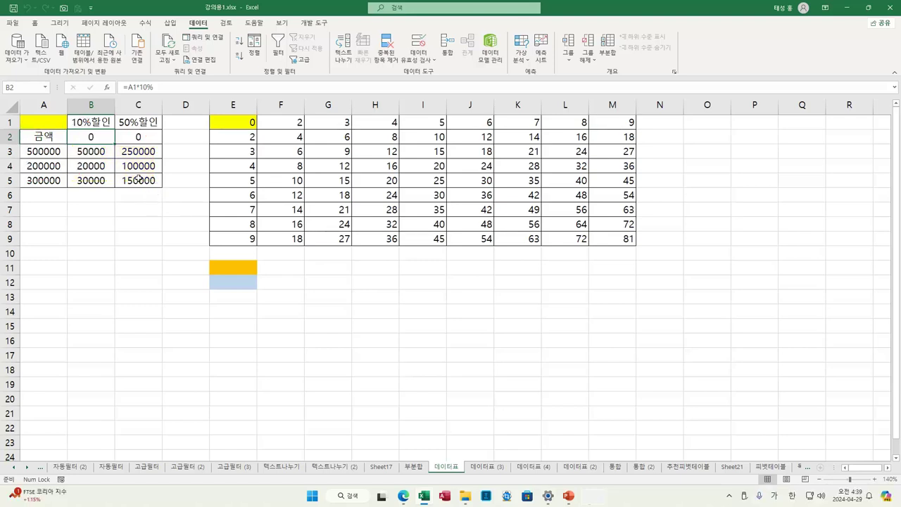
Try to delete only cells F2:G3 from the multiplication data table
{"action": "left_click", "coordinate": [293, 140]}
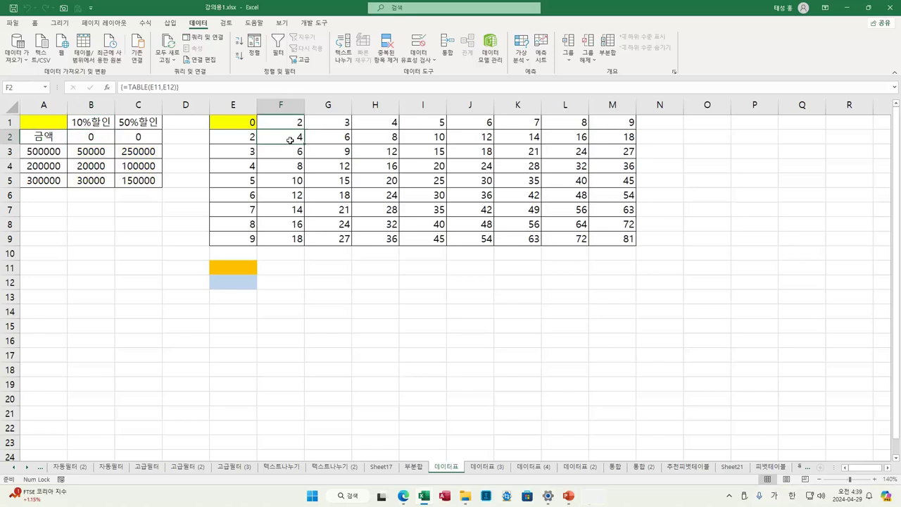
{"action": "left_click", "coordinate": [325, 139]}
{"action": "left_click_drag", "start_coordinate": [288, 139], "coordinate": [330, 154]}
{"action": "key", "text": "Delete"}
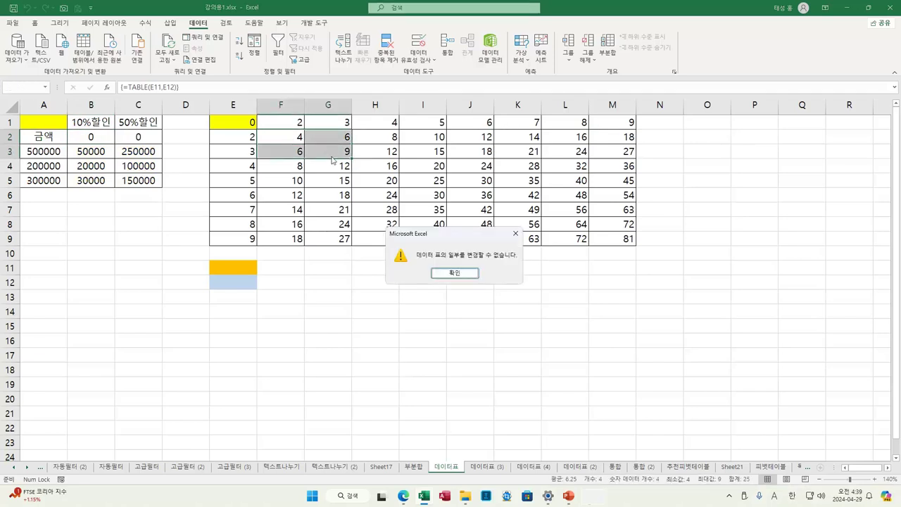
{"action": "left_click", "coordinate": [454, 272]}
Clear the multiplication data table's entire result range F2:M9
{"action": "left_click", "coordinate": [317, 153]}
{"action": "left_click_drag", "start_coordinate": [291, 137], "coordinate": [596, 239]}
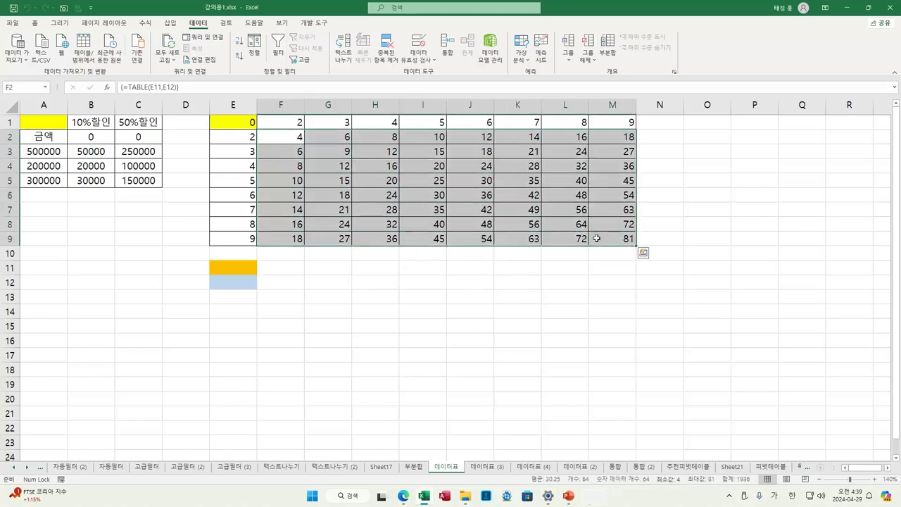
{"action": "key", "text": "Delete"}
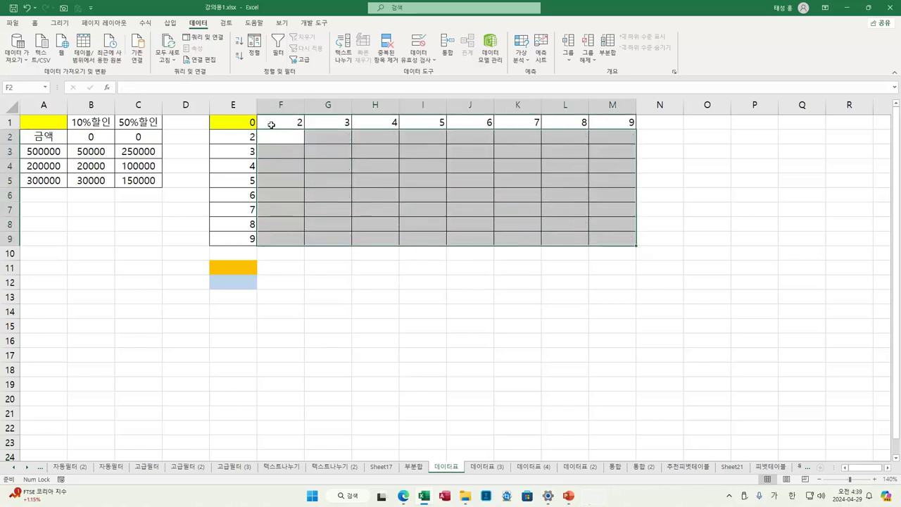
Inspect the formula in E1 and the input cells E11 and E12 it refers to, leaving them unchanged
{"action": "left_click", "coordinate": [238, 123]}
{"action": "left_click", "coordinate": [241, 267]}
{"action": "left_click", "coordinate": [239, 285]}
{"action": "left_click", "coordinate": [237, 270]}
{"action": "left_click", "coordinate": [241, 281]}
{"action": "left_click", "coordinate": [240, 123]}
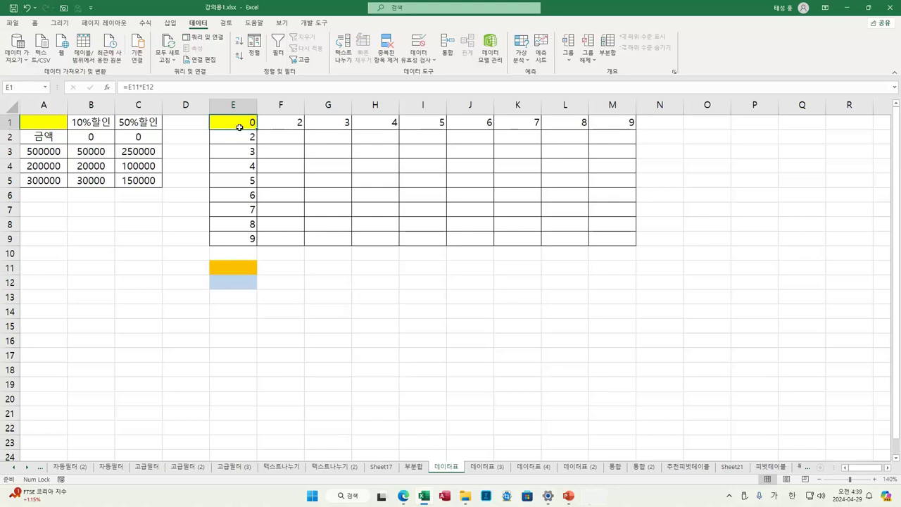
{"action": "key", "text": "F2"}
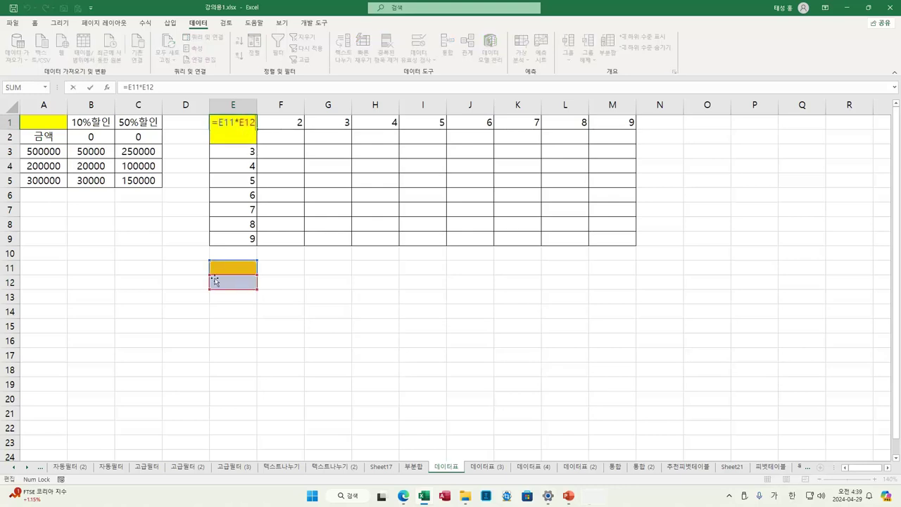
{"action": "key", "text": "ctrl+Return"}
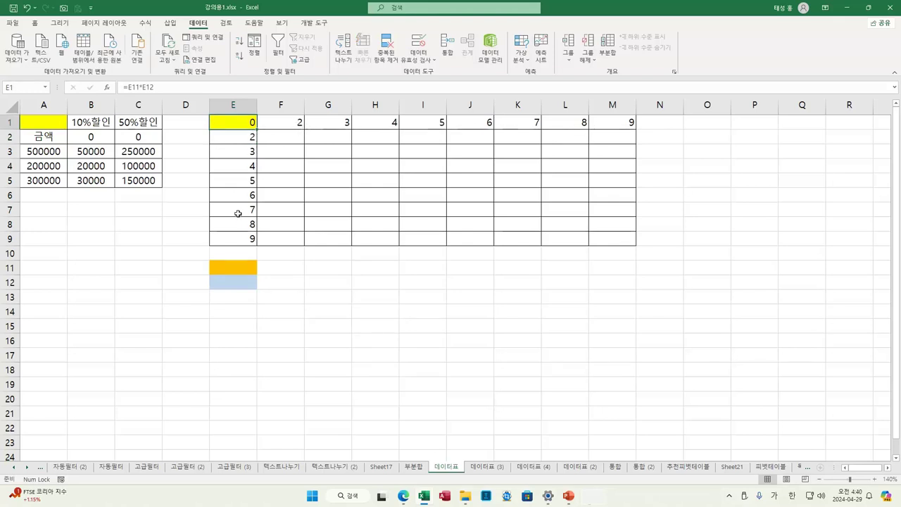
Create a two-variable What-If data table over E1:M9 with row input cell E11 and column input cell E12
{"action": "left_click_drag", "start_coordinate": [247, 123], "coordinate": [623, 236]}
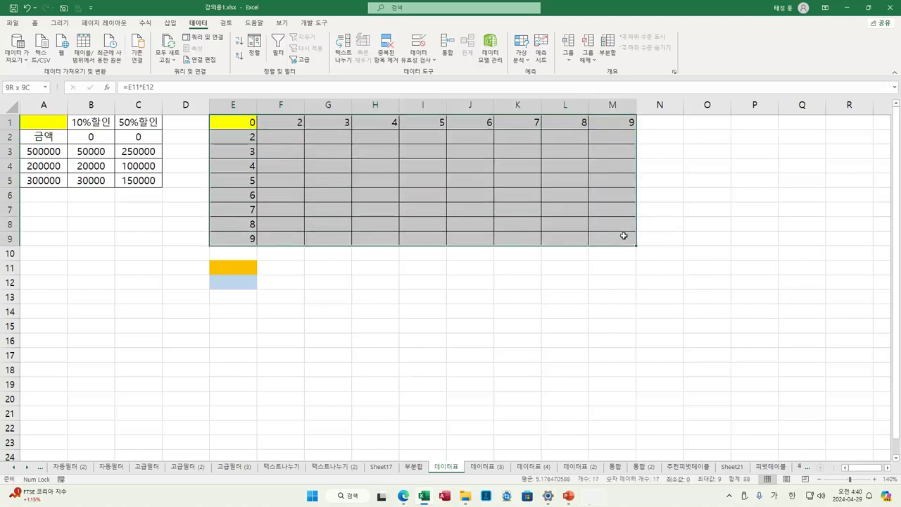
{"action": "left_click", "coordinate": [521, 55]}
{"action": "left_click", "coordinate": [551, 101]}
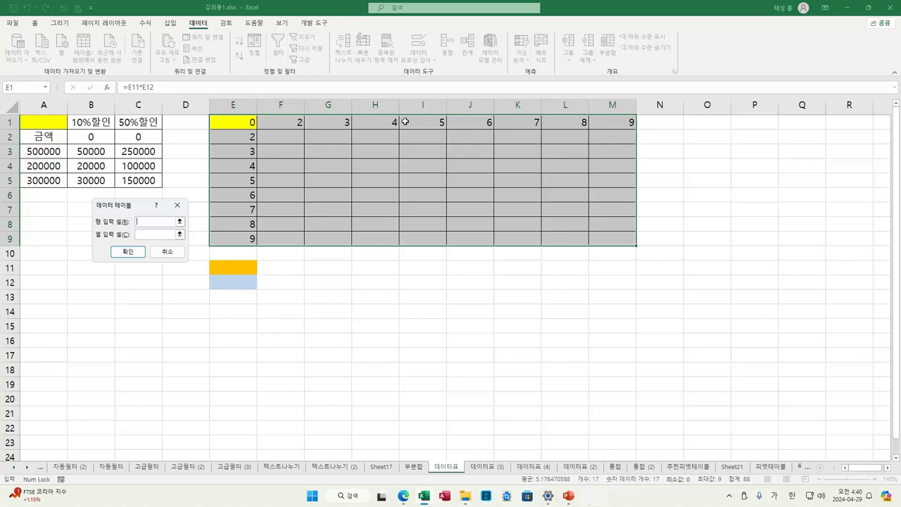
{"action": "left_click", "coordinate": [179, 221]}
{"action": "left_click", "coordinate": [231, 267]}
{"action": "left_click", "coordinate": [183, 218]}
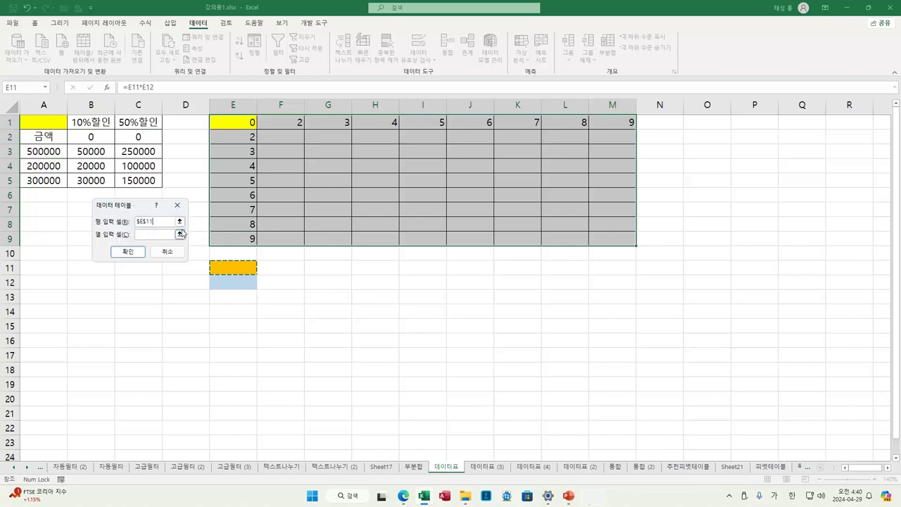
{"action": "left_click", "coordinate": [235, 281]}
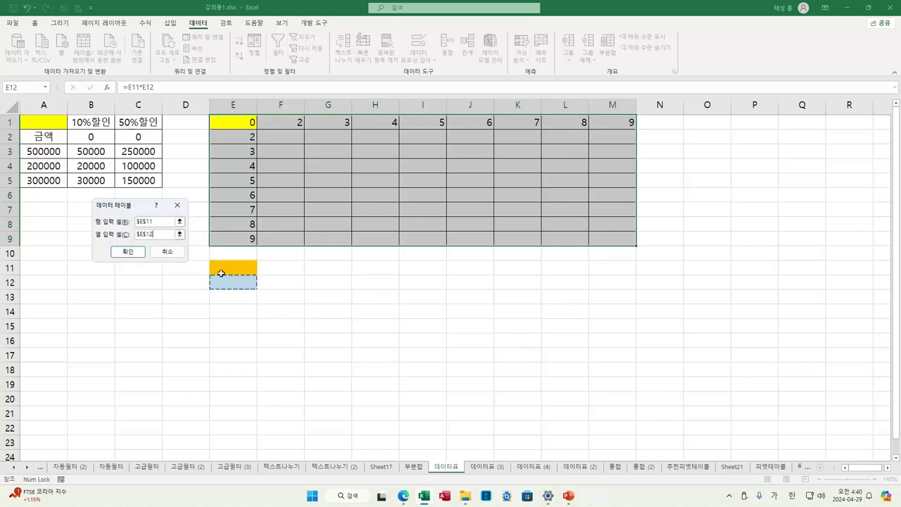
{"action": "left_click", "coordinate": [137, 251]}
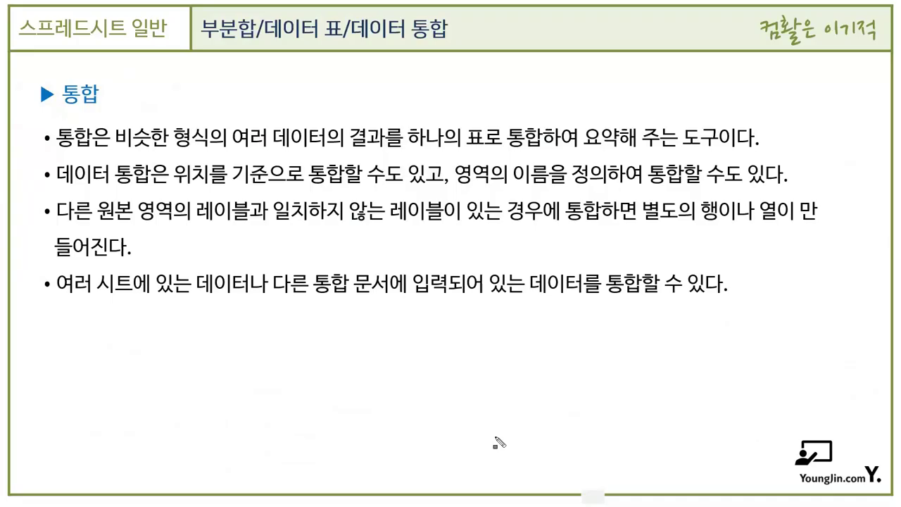
{"action": "mouse_move", "coordinate": [59, 82]}
{"action": "left_mouse_down"}
{"action": "mouse_move", "coordinate": [61, 95]}
{"action": "mouse_move", "coordinate": [103, 107]}
{"action": "left_mouse_up"}
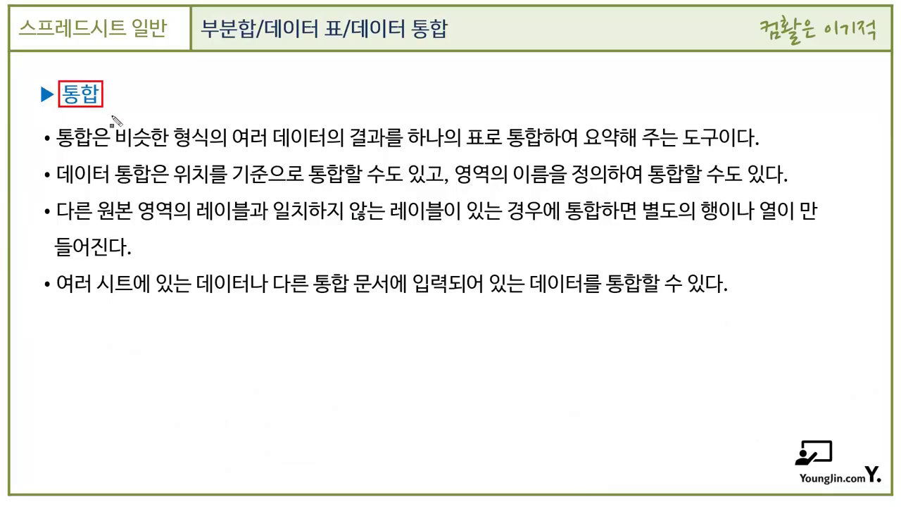
{"action": "left_click_drag", "start_coordinate": [114, 137], "coordinate": [529, 148]}
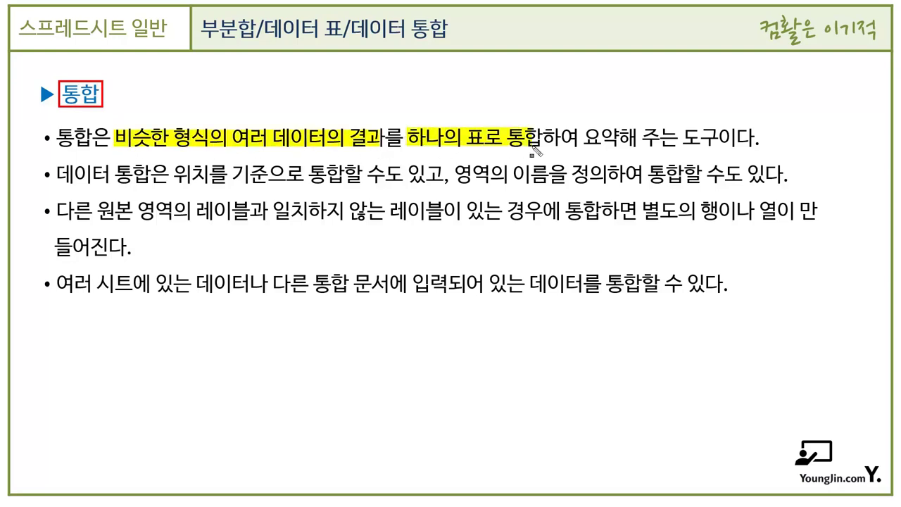
{"action": "left_click_drag", "start_coordinate": [583, 140], "coordinate": [702, 150]}
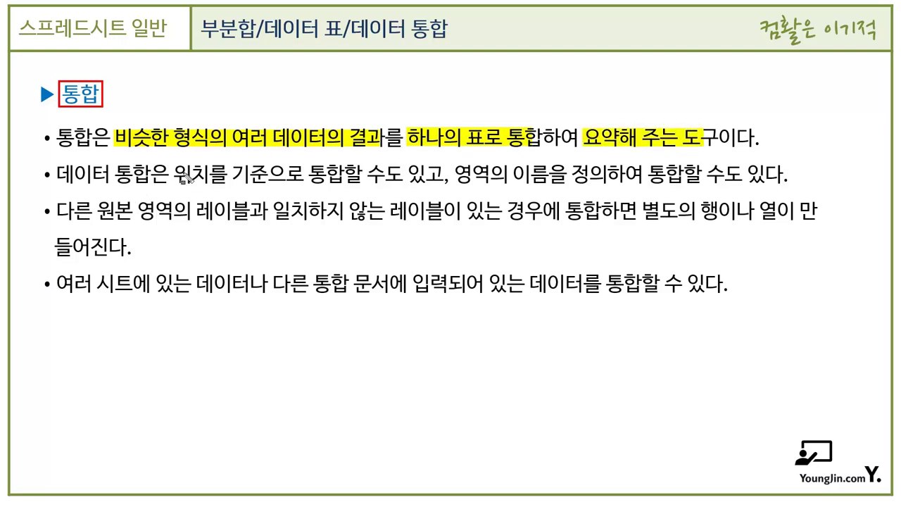
{"action": "left_click_drag", "start_coordinate": [173, 174], "coordinate": [345, 184]}
{"action": "left_click_drag", "start_coordinate": [458, 178], "coordinate": [673, 191]}
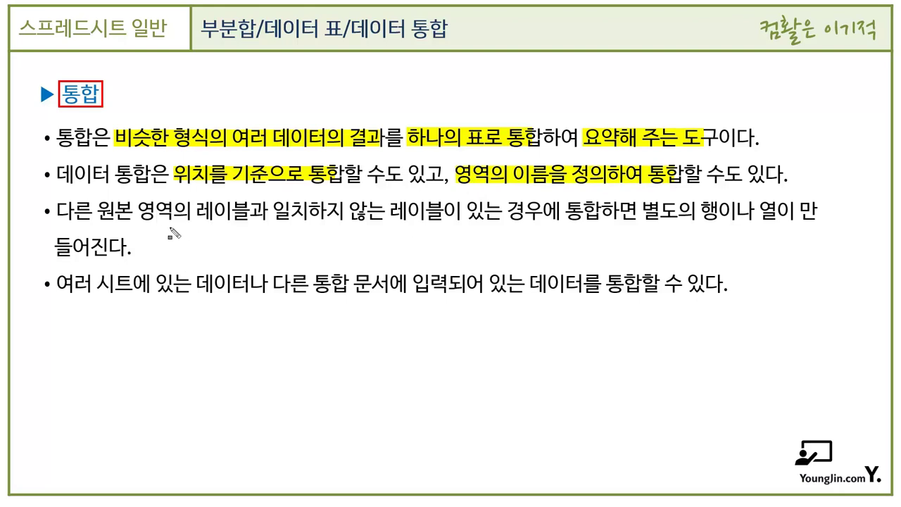
{"action": "left_click_drag", "start_coordinate": [194, 223], "coordinate": [584, 221]}
{"action": "left_click_drag", "start_coordinate": [644, 214], "coordinate": [803, 222]}
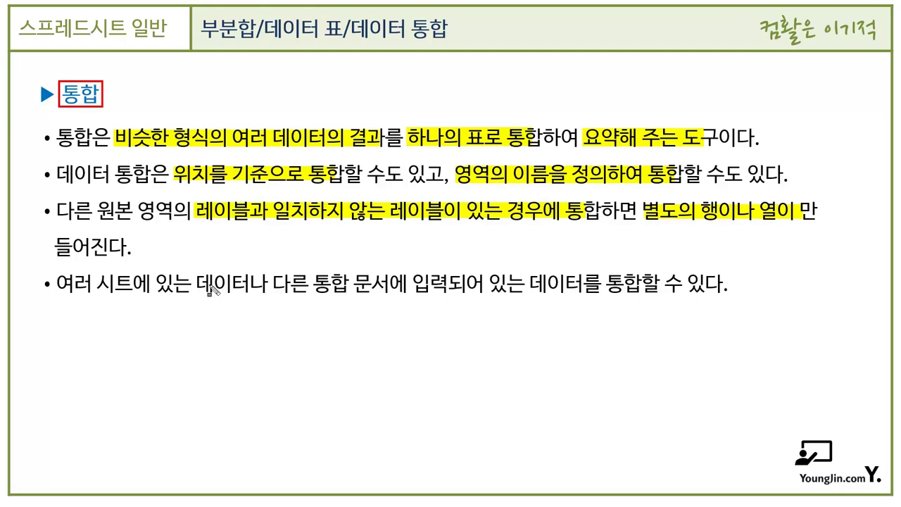
{"action": "left_click_drag", "start_coordinate": [59, 294], "coordinate": [719, 300]}
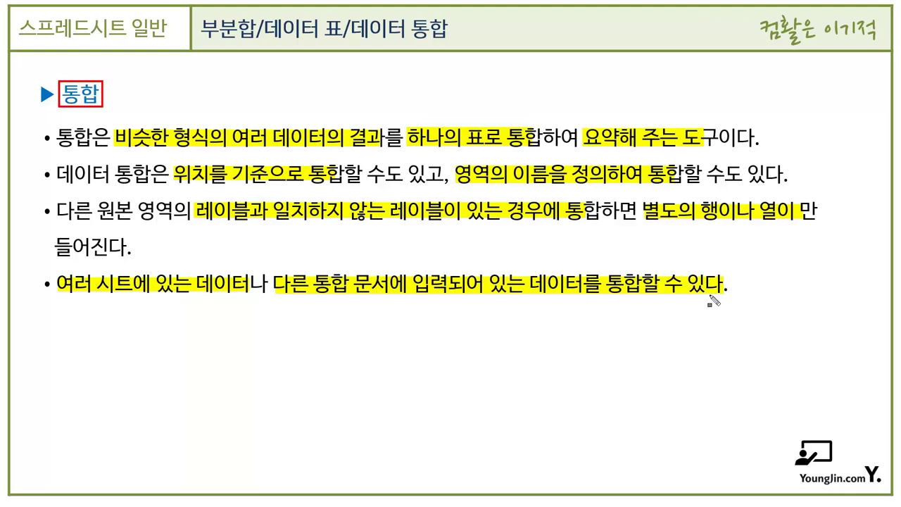
{"action": "key", "text": "e"}
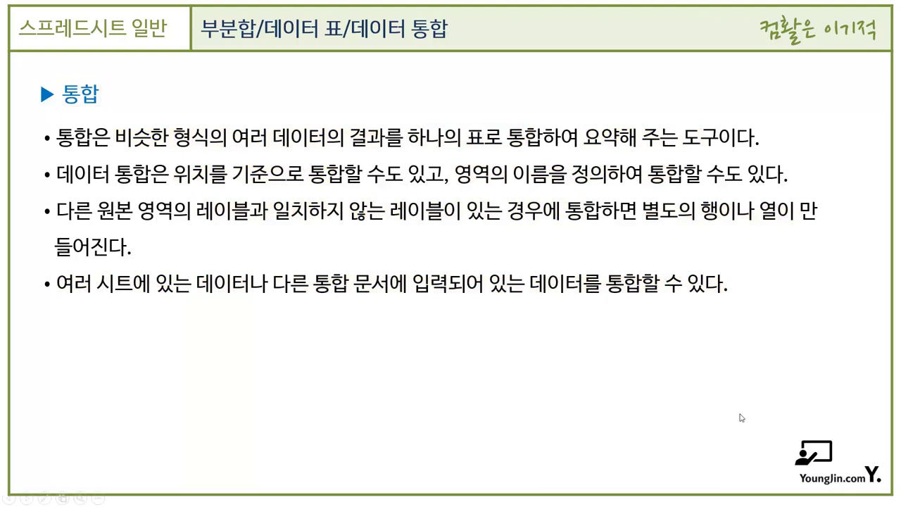
Switch to Excel and examine the 1분기 and 2분기 tables' 사원명 and 매출 headers and the 1분기+2분기 title on the 통합 (3) sheet
{"action": "key", "text": "alt+Tab"}
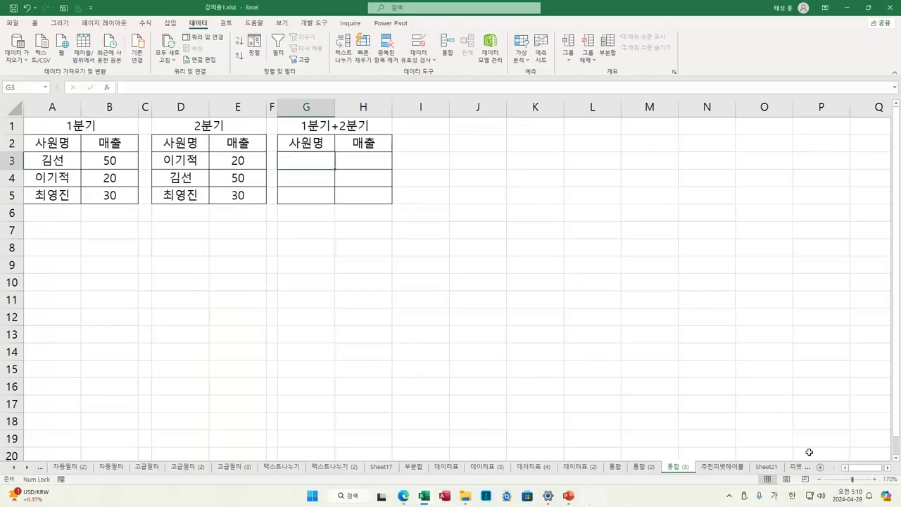
{"action": "left_click", "coordinate": [101, 125]}
{"action": "left_click", "coordinate": [204, 128]}
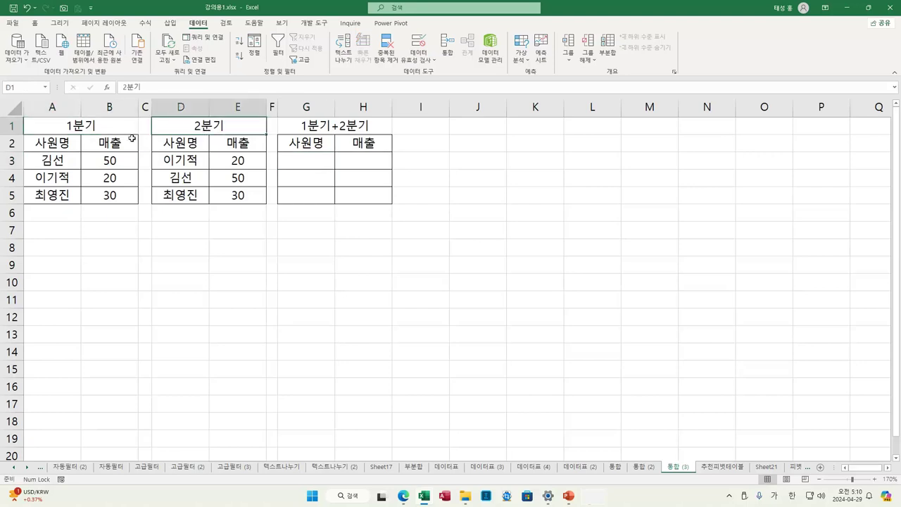
{"action": "left_click", "coordinate": [65, 146]}
{"action": "left_click", "coordinate": [111, 145]}
{"action": "left_click", "coordinate": [206, 147]}
{"action": "left_click", "coordinate": [244, 146]}
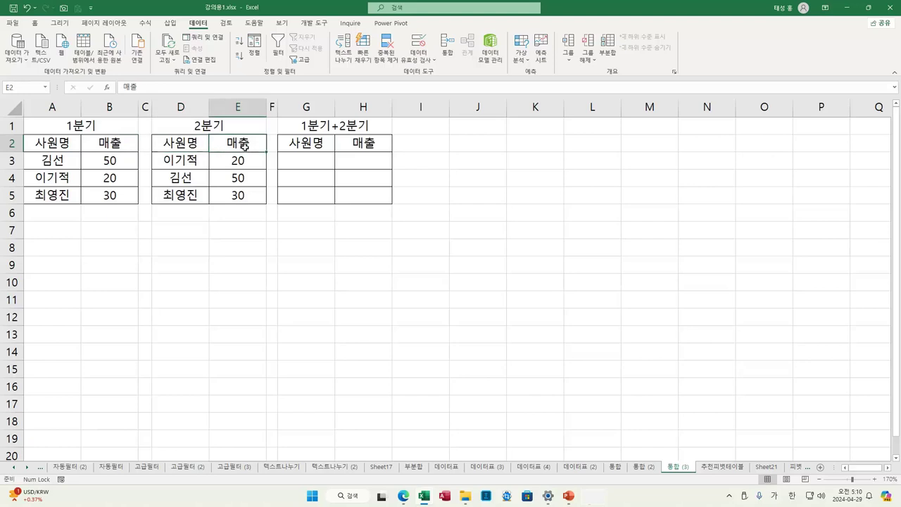
{"action": "left_click", "coordinate": [314, 132]}
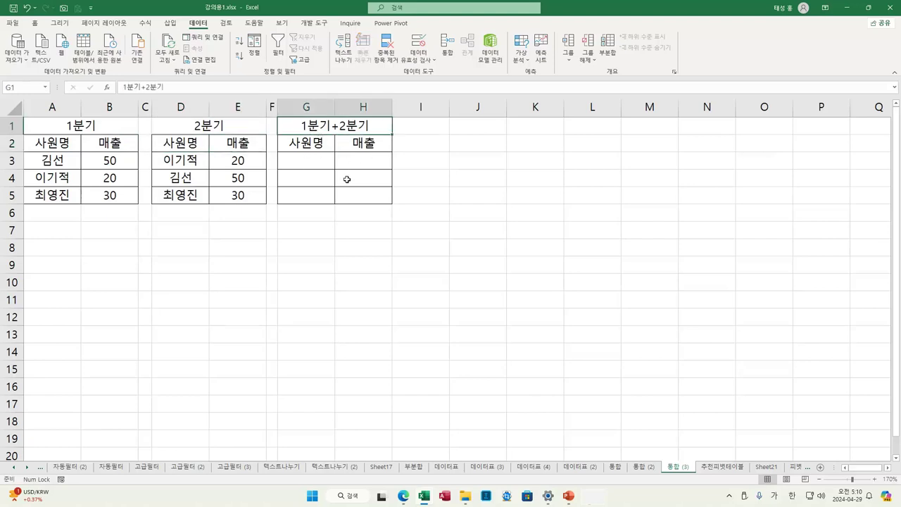
Start a sum consolidation into G2:H5 and add the 1분기 table A2:B5 as its first reference
{"action": "left_click_drag", "start_coordinate": [327, 146], "coordinate": [362, 196]}
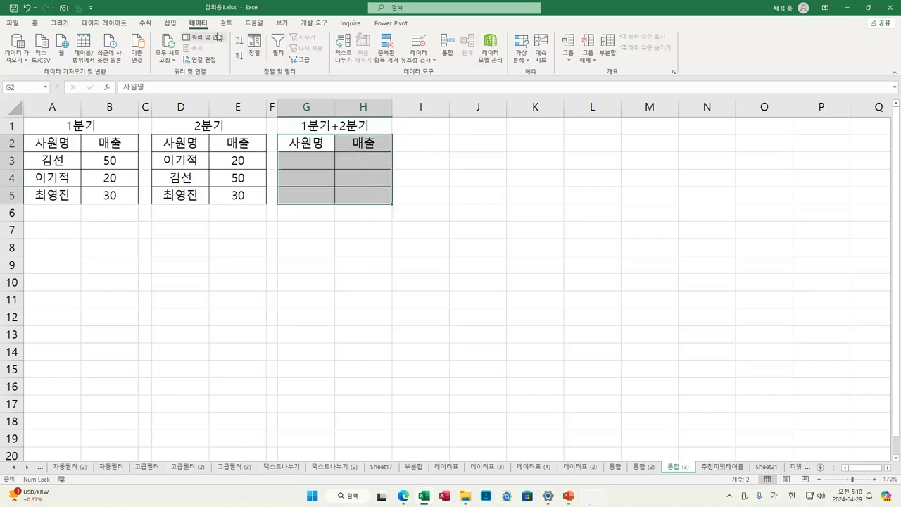
{"action": "left_click", "coordinate": [448, 48]}
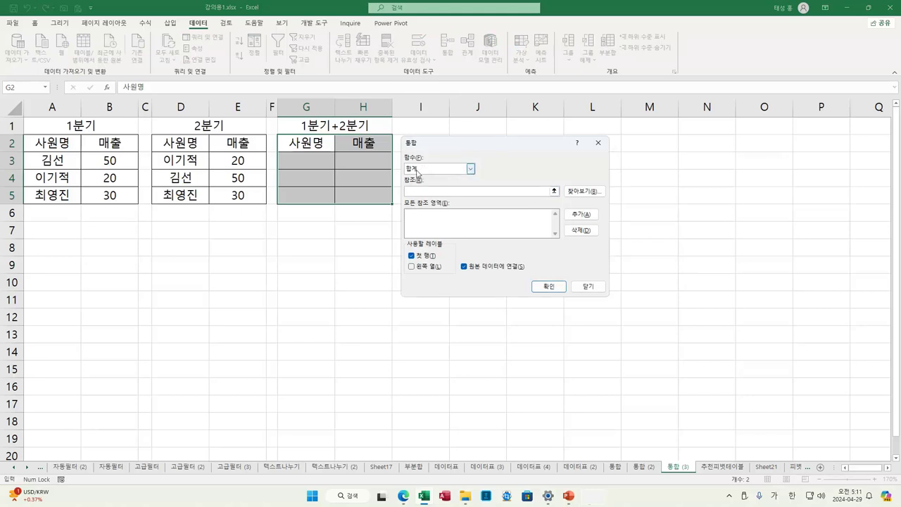
{"action": "left_click", "coordinate": [554, 191]}
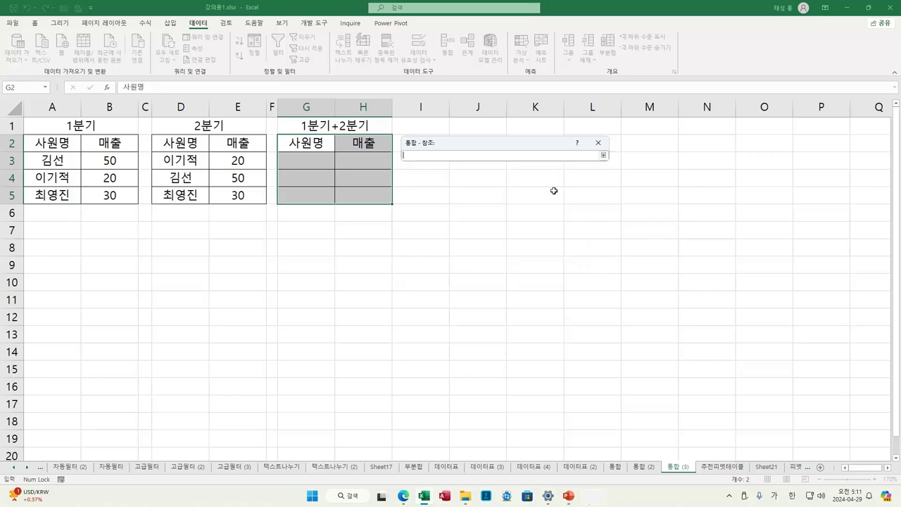
{"action": "left_click_drag", "start_coordinate": [46, 144], "coordinate": [104, 189]}
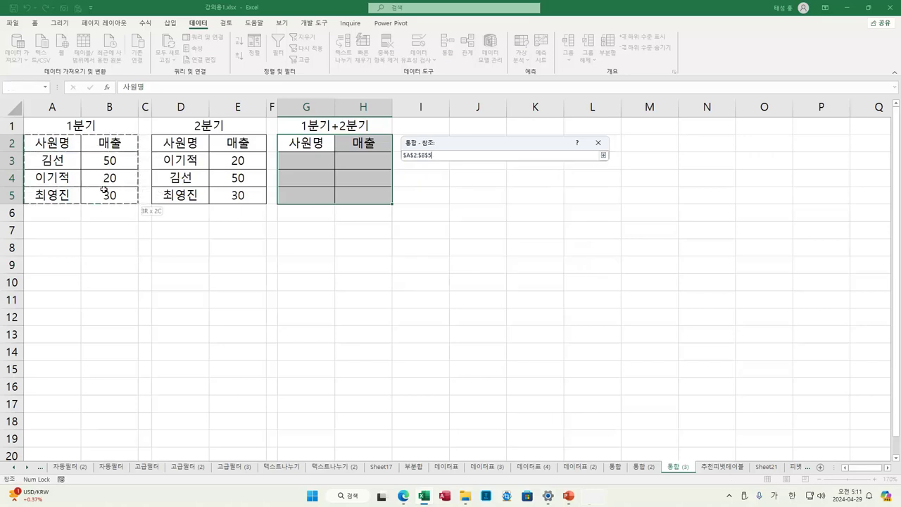
{"action": "left_click", "coordinate": [603, 154]}
{"action": "left_click", "coordinate": [588, 214]}
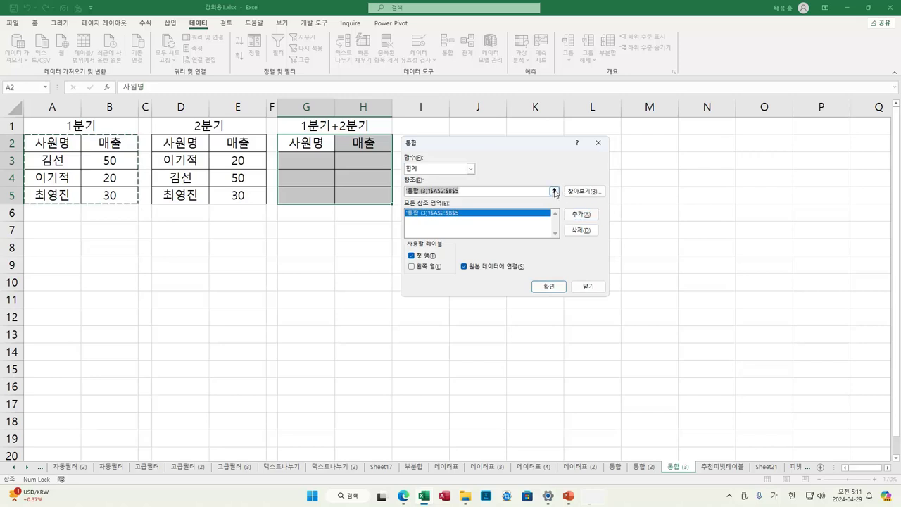
Add the 2분기 table D2:E5 as the second consolidation reference
{"action": "left_click", "coordinate": [554, 191]}
{"action": "left_click_drag", "start_coordinate": [190, 142], "coordinate": [247, 196]}
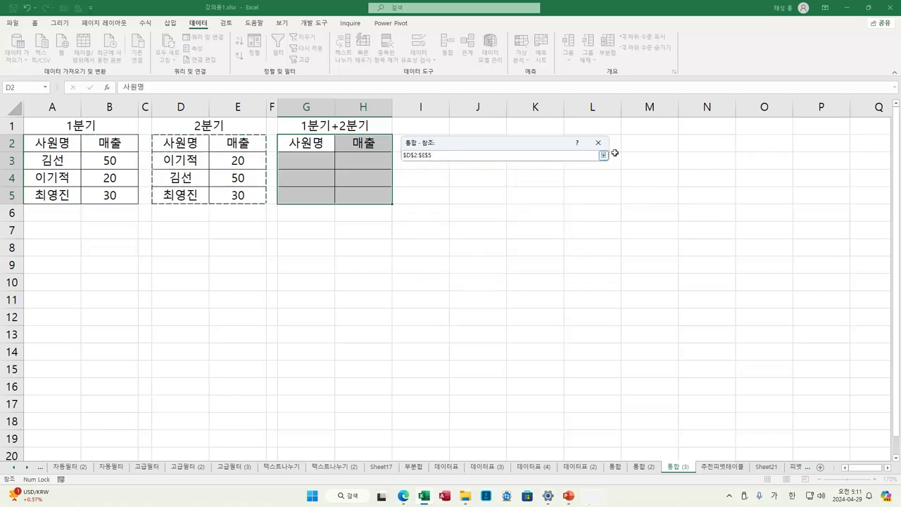
{"action": "left_click", "coordinate": [604, 156]}
{"action": "left_click", "coordinate": [589, 214]}
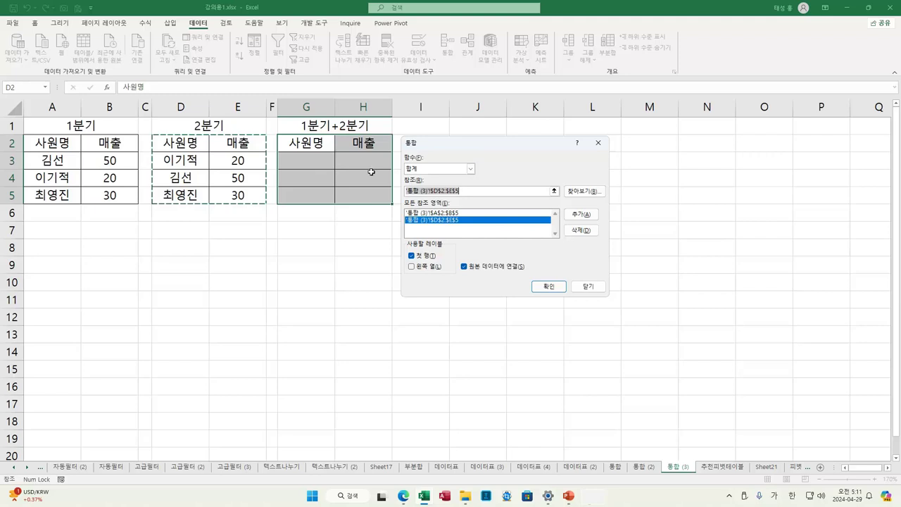
Enable 왼쪽 열 labels and try to run the consolidation with links to the source data
{"action": "left_click", "coordinate": [429, 267]}
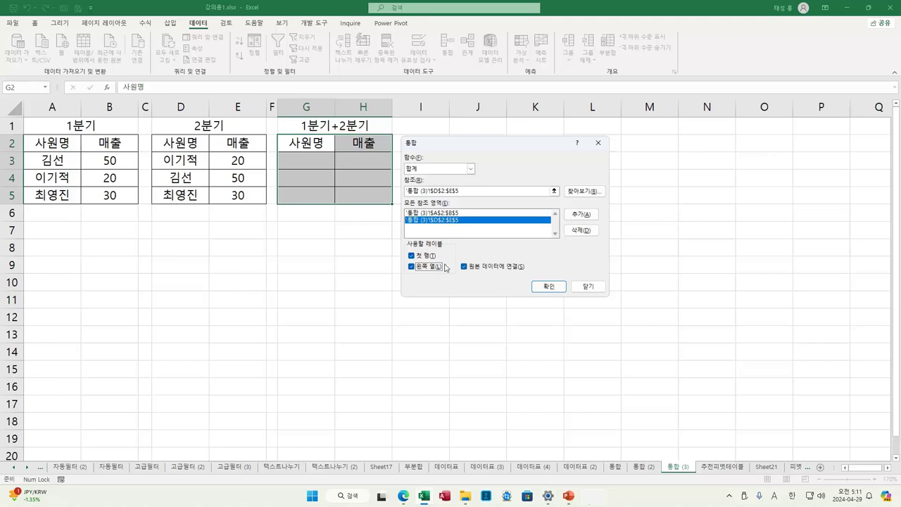
{"action": "left_click", "coordinate": [546, 286]}
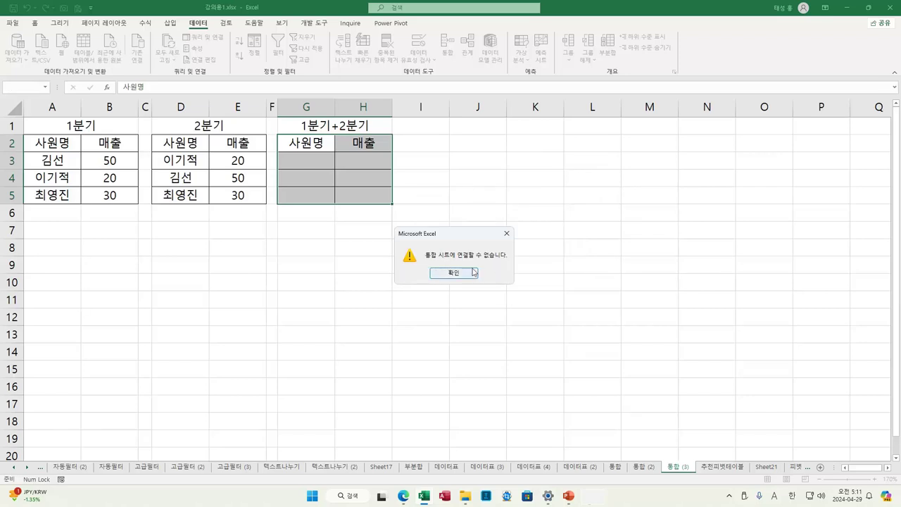
{"action": "left_click", "coordinate": [465, 273]}
Consolidate both quarterly tables into G2:H5 with 원본 데이터에 연결 turned off
{"action": "left_click", "coordinate": [446, 46]}
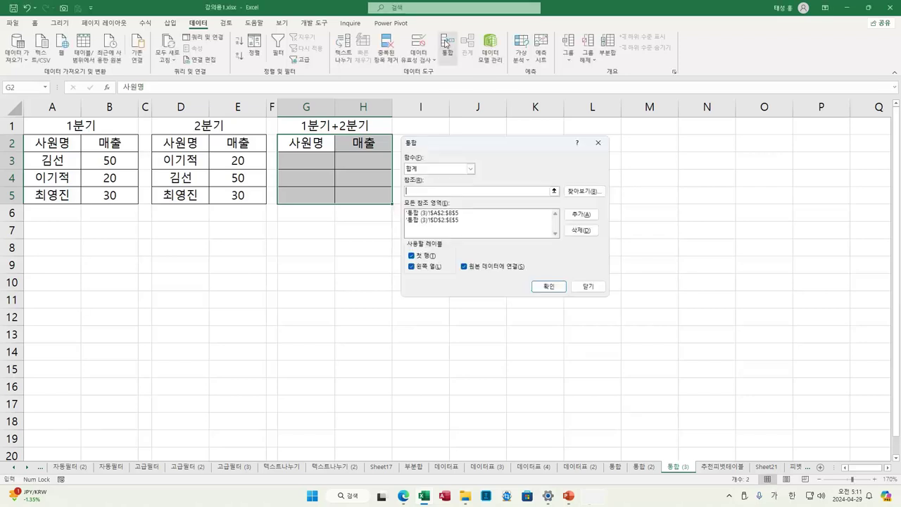
{"action": "left_click", "coordinate": [496, 268]}
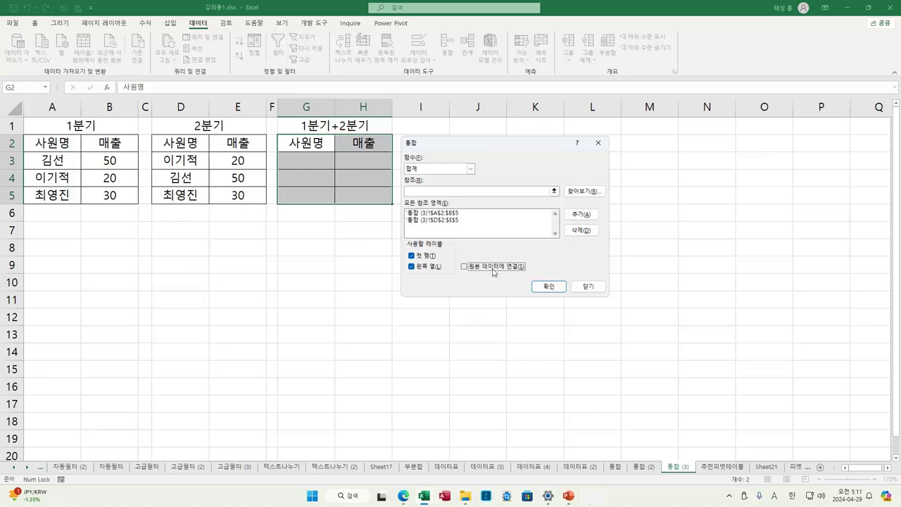
{"action": "left_click", "coordinate": [548, 287]}
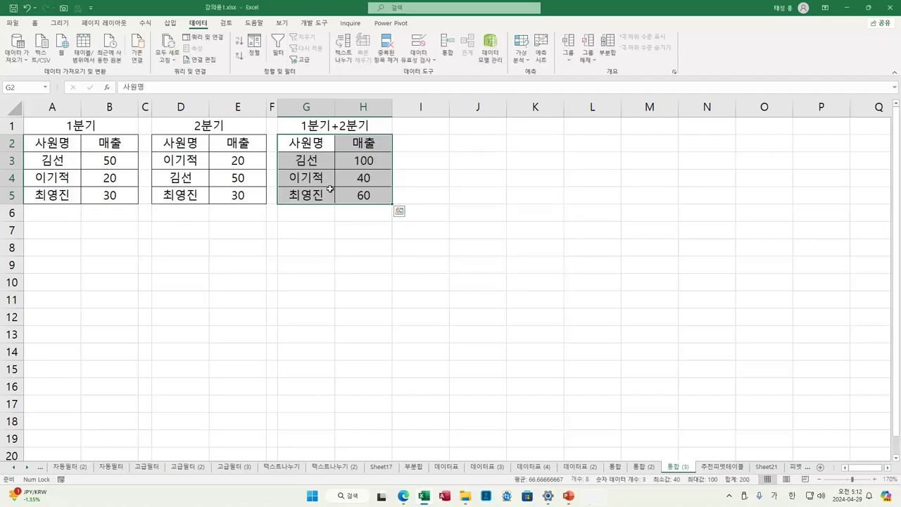
Compare each employee's 매출 in the 1분기 and 2분기 tables with the consolidated total in 1분기+2분기
{"action": "left_click", "coordinate": [62, 162]}
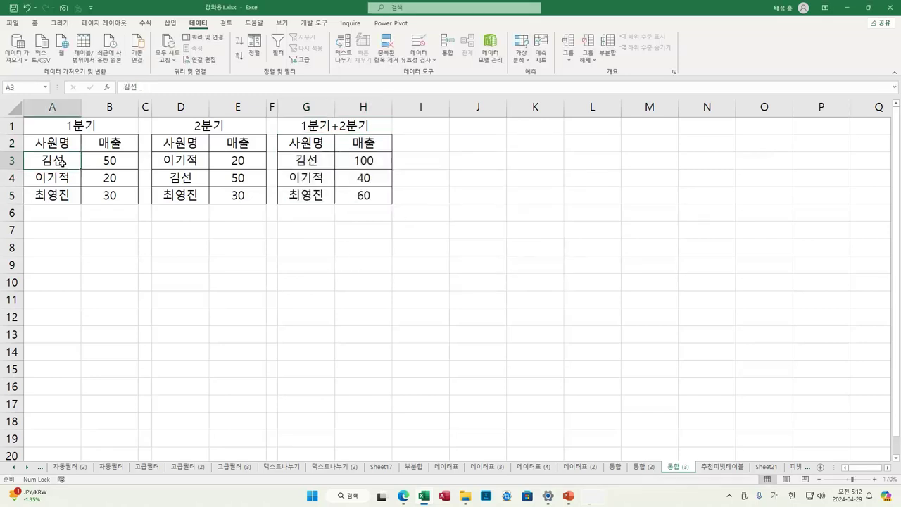
{"action": "left_click", "coordinate": [114, 161]}
{"action": "left_click", "coordinate": [176, 176]}
{"action": "left_click", "coordinate": [227, 177]}
{"action": "left_click", "coordinate": [322, 158]}
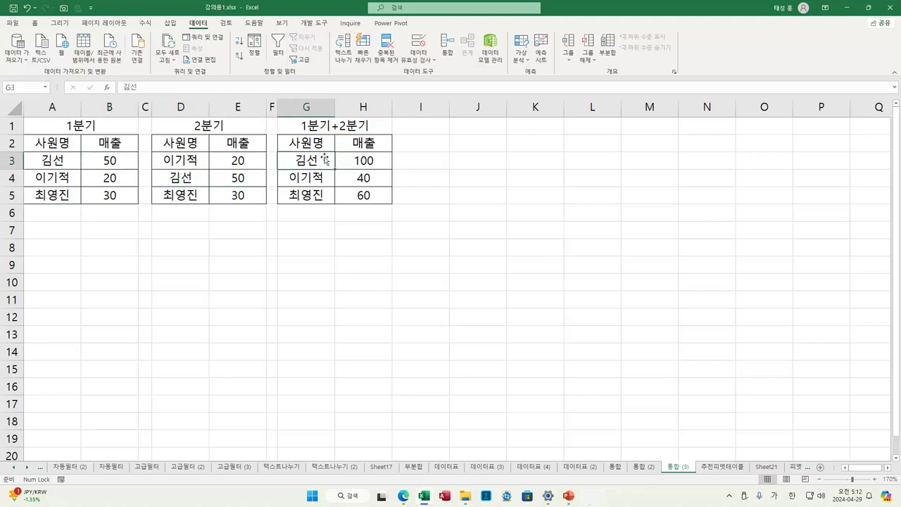
{"action": "left_click", "coordinate": [356, 159]}
{"action": "left_click", "coordinate": [60, 182]}
{"action": "left_click", "coordinate": [121, 177]}
{"action": "left_click", "coordinate": [184, 162]}
{"action": "left_click", "coordinate": [232, 160]}
{"action": "left_click", "coordinate": [303, 180]}
{"action": "left_click", "coordinate": [350, 177]}
{"action": "left_click", "coordinate": [57, 198]}
{"action": "left_click", "coordinate": [111, 197]}
{"action": "left_click", "coordinate": [176, 198]}
{"action": "left_click", "coordinate": [220, 195]}
{"action": "left_click", "coordinate": [300, 197]}
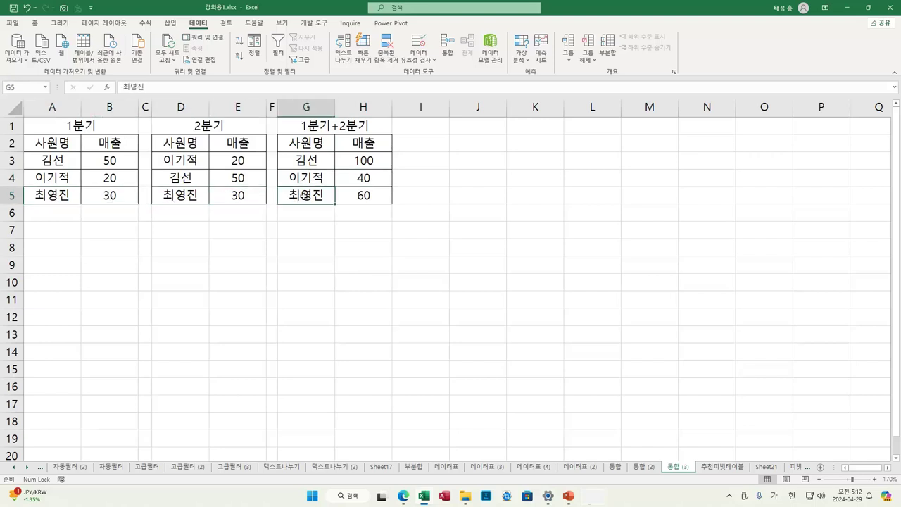
{"action": "left_click", "coordinate": [362, 196]}
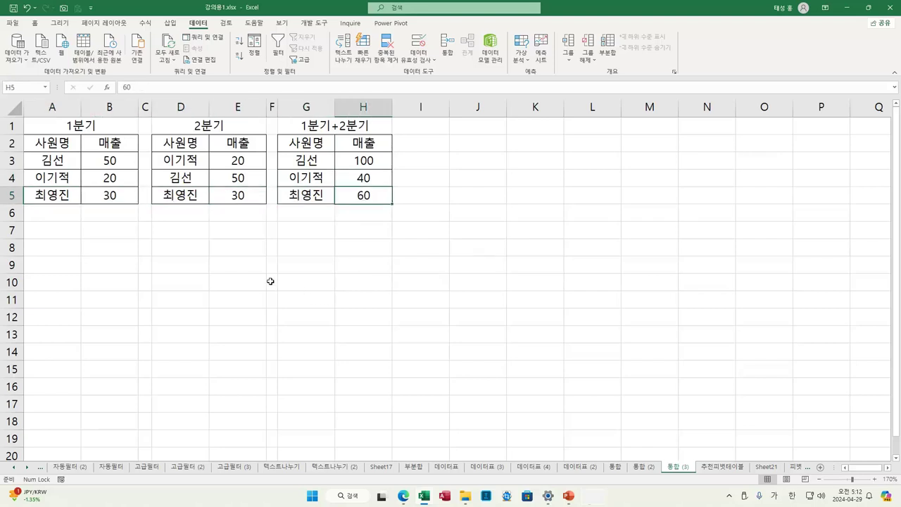
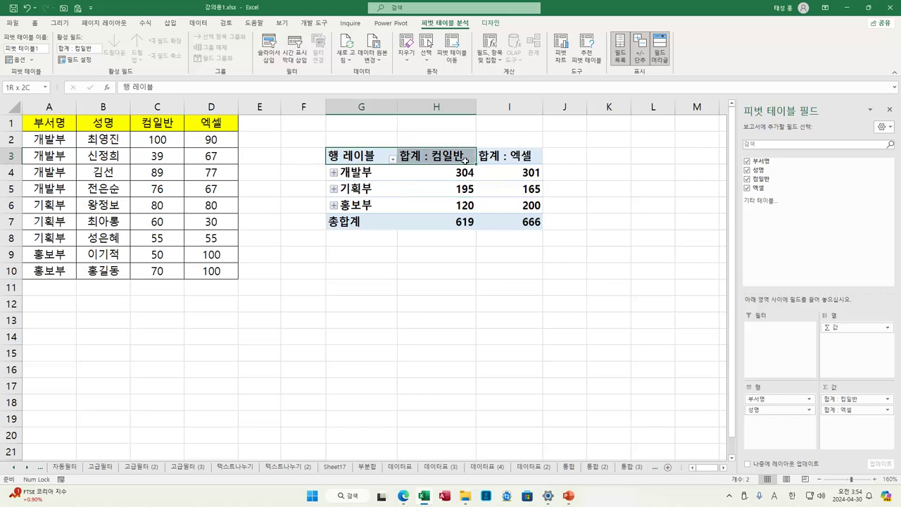
Delete the existing pivot table at G3:I7 and start a new one from the source table A1:D10
{"action": "key", "text": "Delete"}
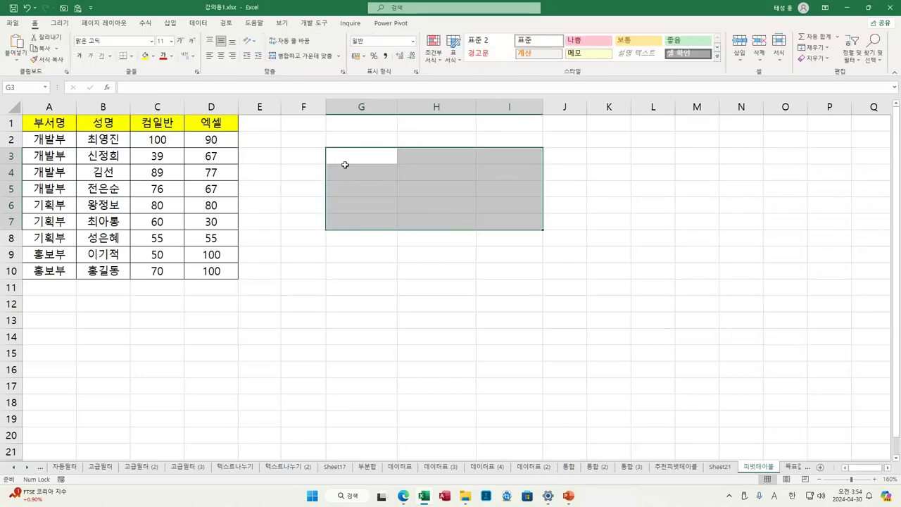
{"action": "left_click", "coordinate": [111, 177]}
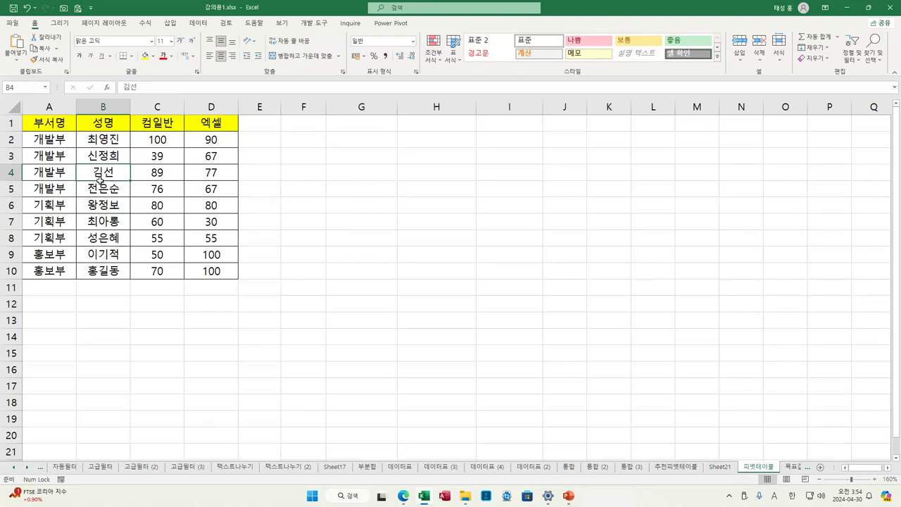
{"action": "left_click", "coordinate": [171, 24]}
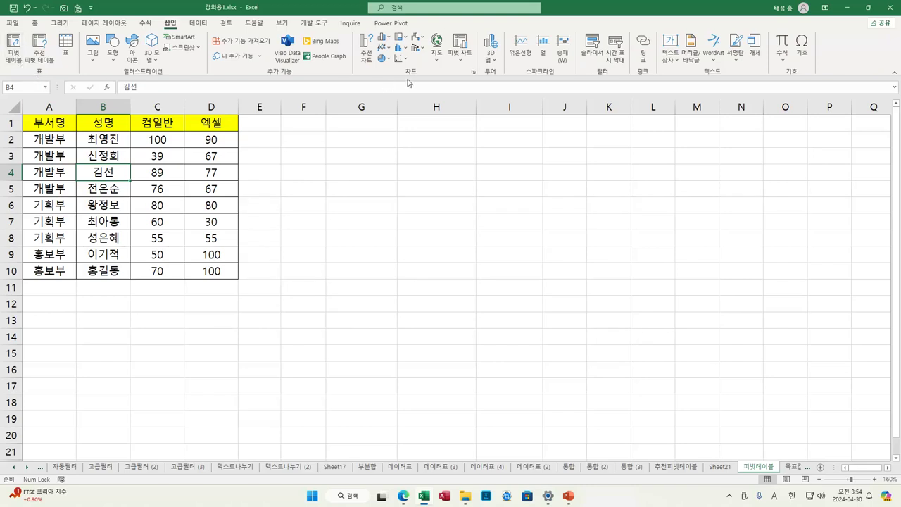
{"action": "left_click", "coordinate": [466, 66]}
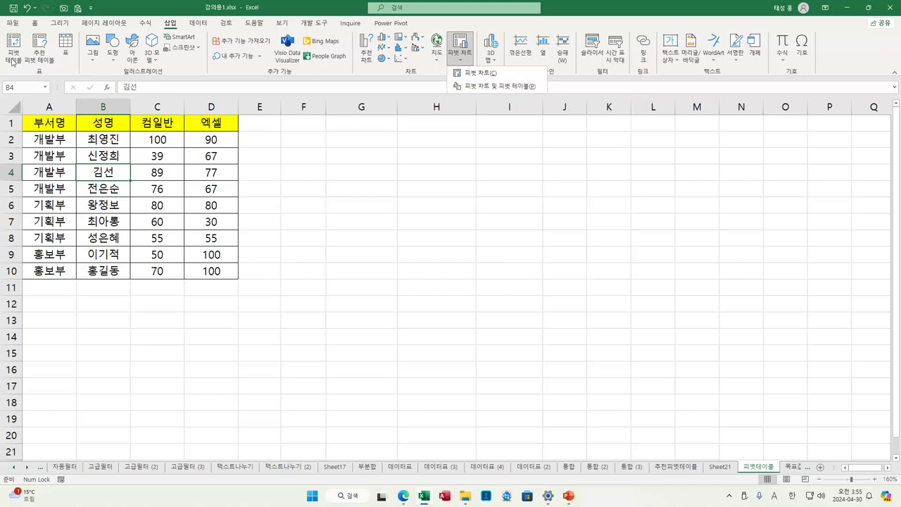
{"action": "left_click", "coordinate": [501, 86]}
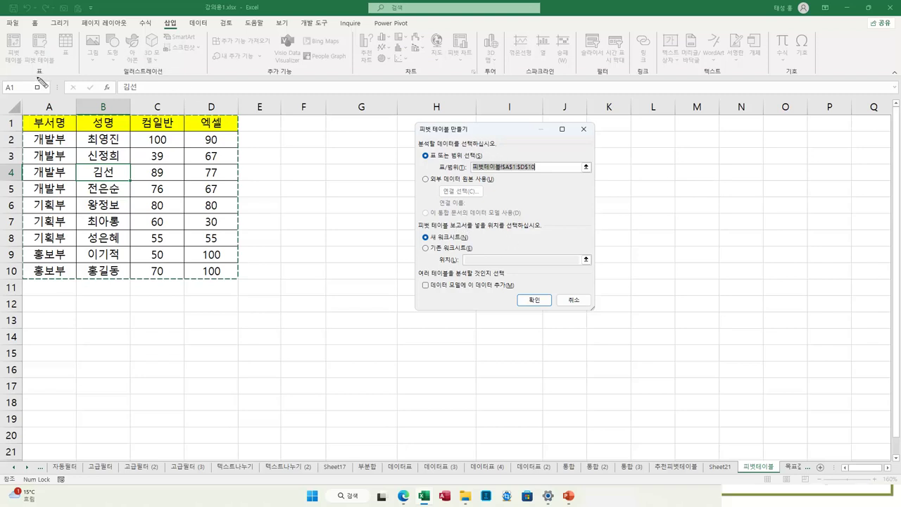
{"action": "left_click_drag", "start_coordinate": [414, 122], "coordinate": [475, 138]}
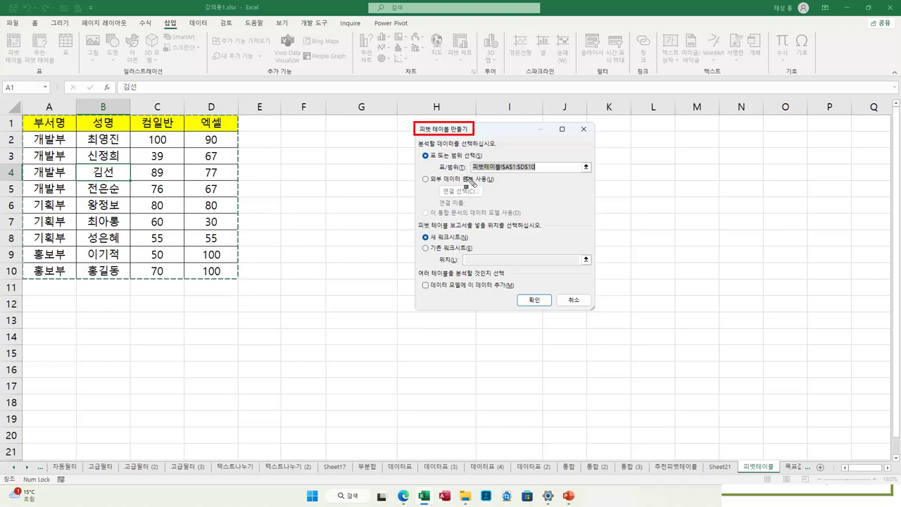
{"action": "mouse_move", "coordinate": [416, 149]}
{"action": "left_mouse_down"}
{"action": "mouse_move", "coordinate": [426, 164]}
{"action": "mouse_move", "coordinate": [595, 173]}
{"action": "left_mouse_up"}
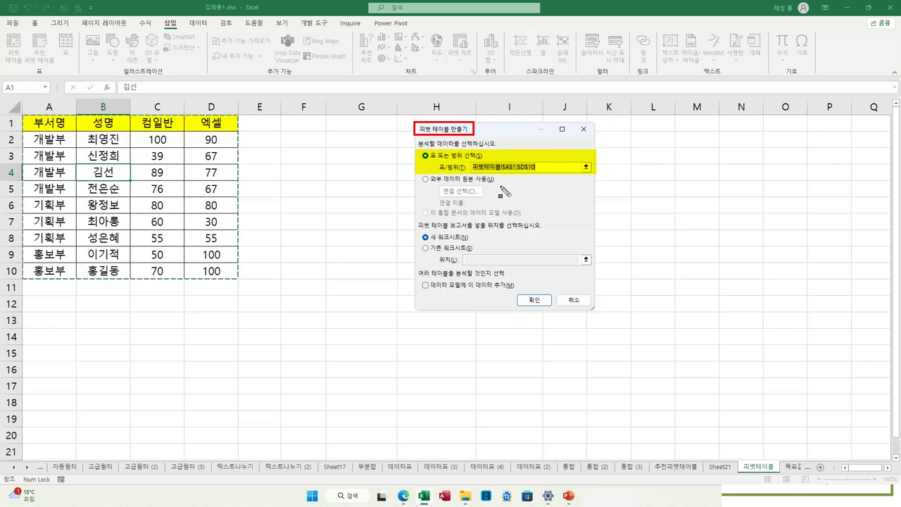
{"action": "left_click_drag", "start_coordinate": [416, 174], "coordinate": [497, 187]}
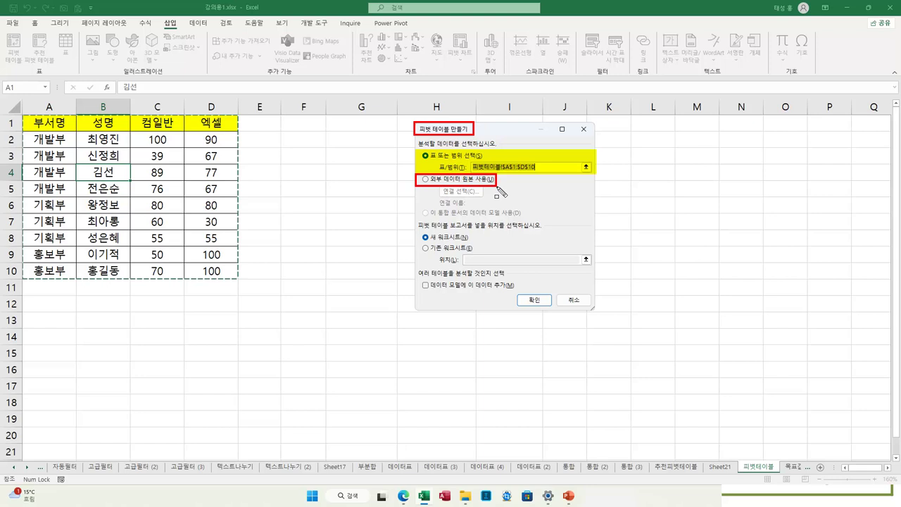
{"action": "mouse_move", "coordinate": [411, 220]}
{"action": "left_mouse_down"}
{"action": "mouse_move", "coordinate": [470, 255]}
{"action": "mouse_move", "coordinate": [544, 255]}
{"action": "mouse_move", "coordinate": [590, 267]}
{"action": "left_mouse_up"}
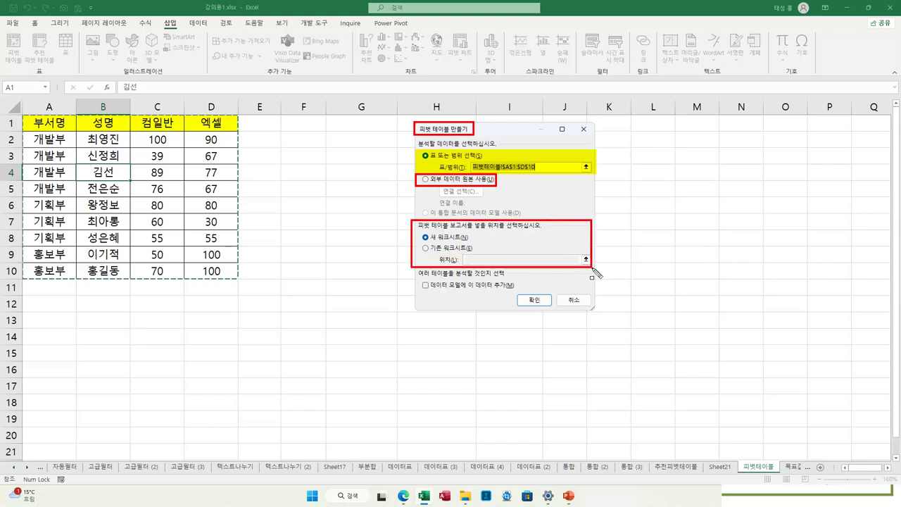
{"action": "key", "text": "Escape"}
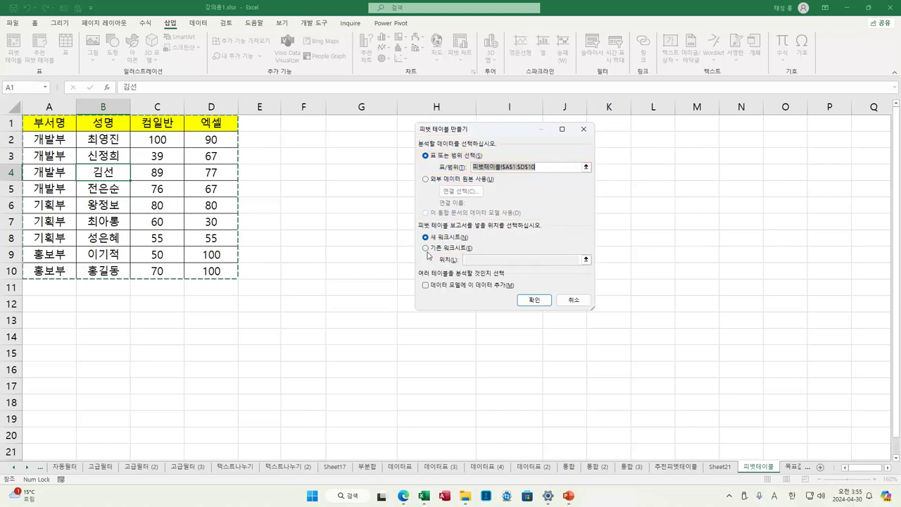
Place the new pivot table on the existing worksheet at cell G3
{"action": "left_click", "coordinate": [425, 249]}
{"action": "left_click", "coordinate": [486, 260]}
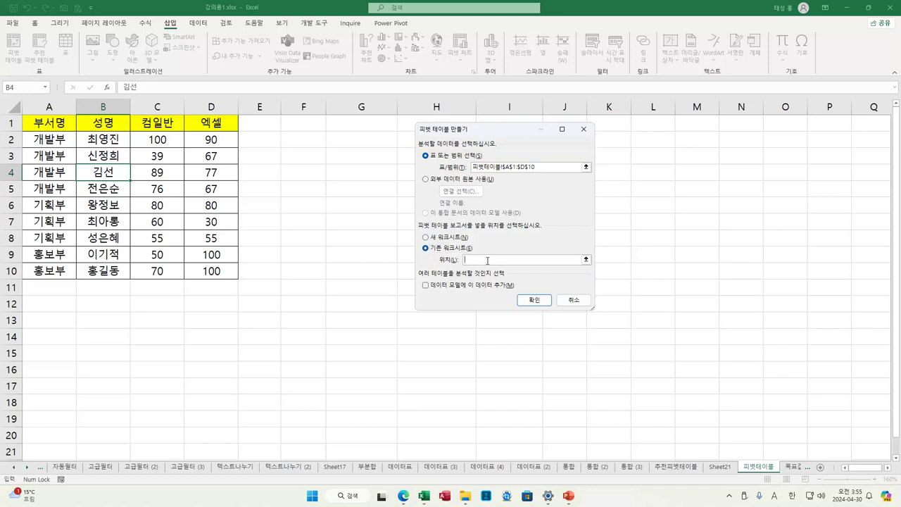
{"action": "left_click", "coordinate": [360, 159]}
{"action": "left_click", "coordinate": [535, 300]}
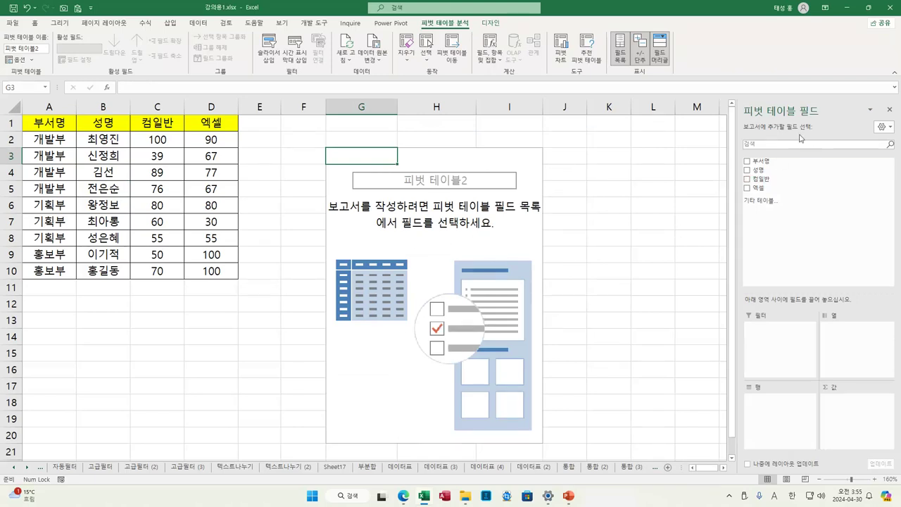
Add 부서명 and 성명 as pivot table rows and 컴일반 and 엑셀 as summed values
{"action": "left_click", "coordinate": [747, 161]}
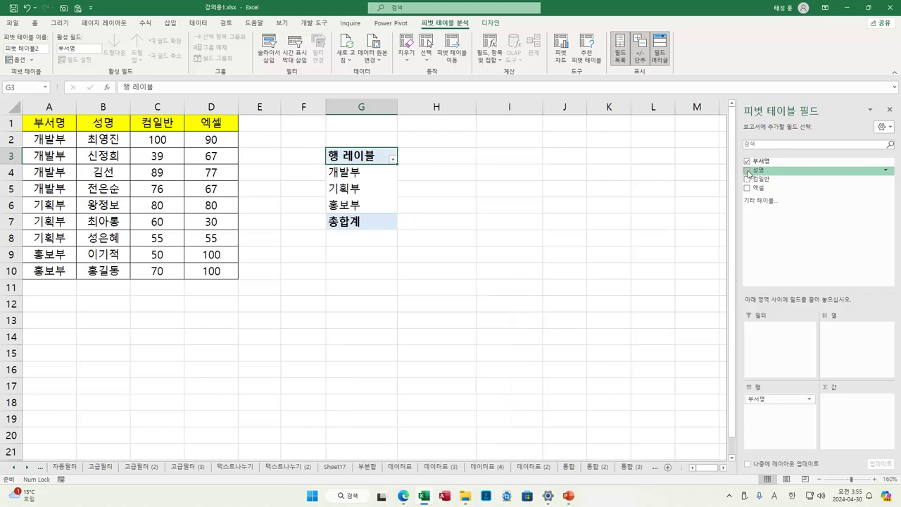
{"action": "left_click", "coordinate": [746, 171]}
{"action": "left_click", "coordinate": [746, 179]}
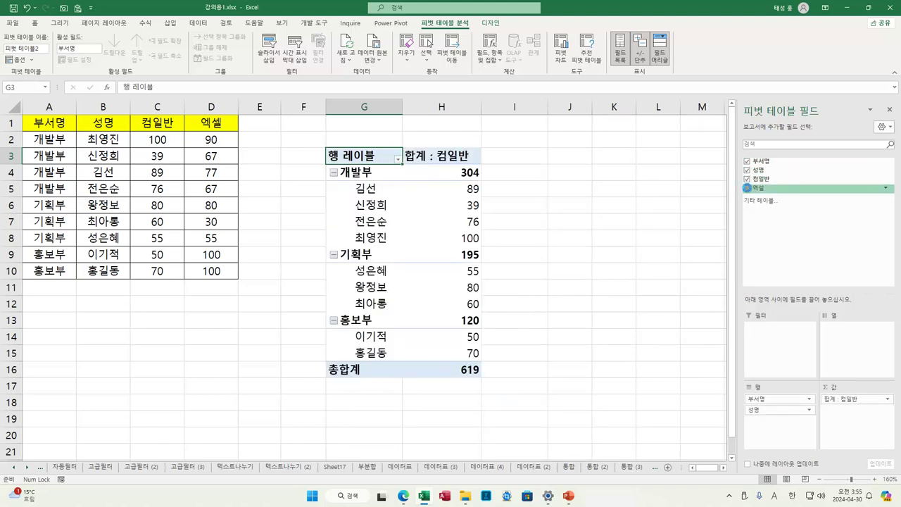
{"action": "left_click", "coordinate": [747, 187]}
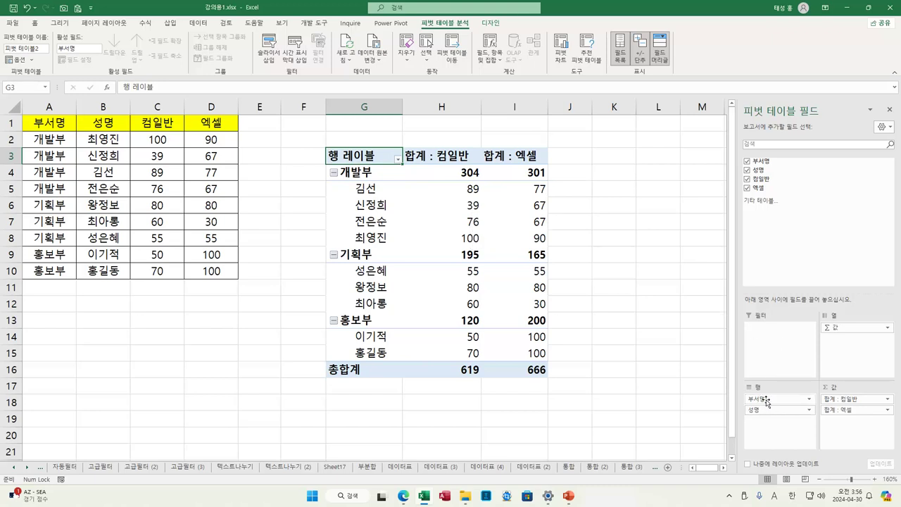
Move the 부서명 field from the pivot table's rows to its report filter
{"action": "left_click_drag", "start_coordinate": [767, 402], "coordinate": [772, 336]}
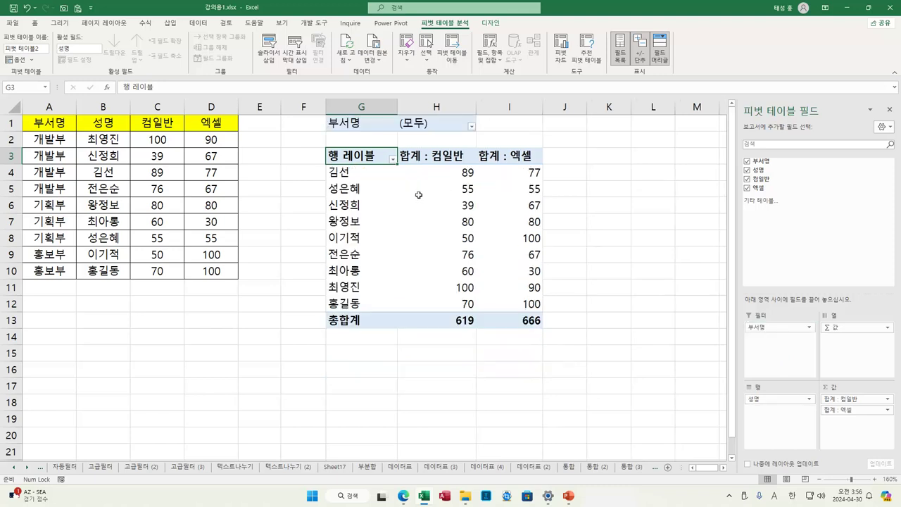
{"action": "left_click", "coordinate": [365, 124]}
{"action": "left_click", "coordinate": [361, 140]}
{"action": "left_click", "coordinate": [367, 156]}
Filter the pivot table's 부서명 report filter to 개발부
{"action": "left_click", "coordinate": [472, 128]}
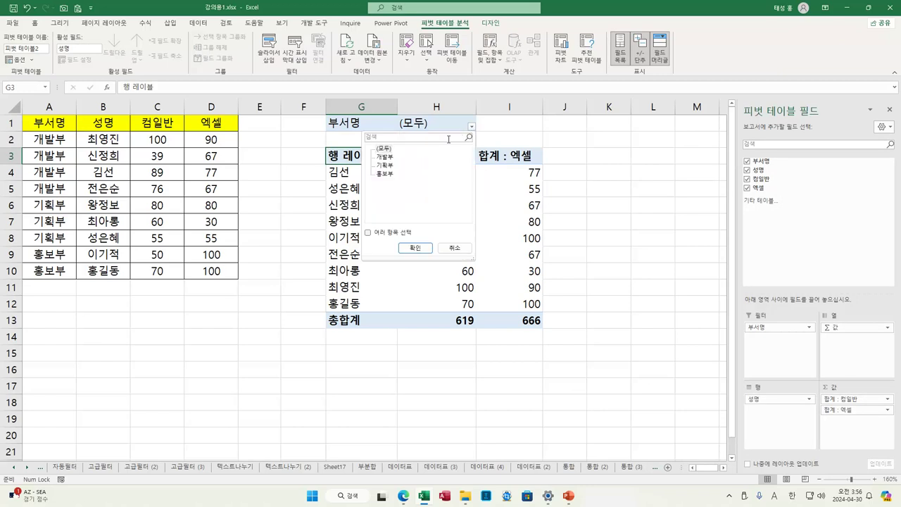
{"action": "left_click", "coordinate": [385, 157]}
{"action": "left_click", "coordinate": [415, 247]}
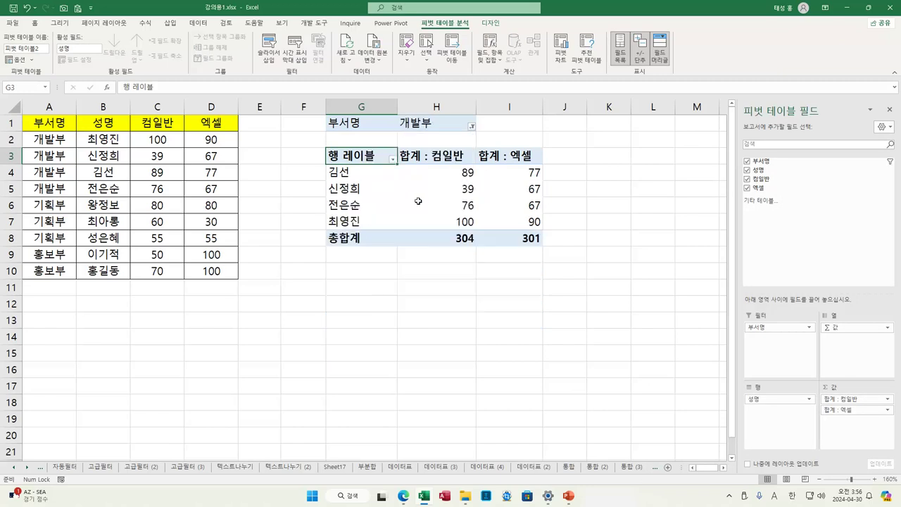
Switch the pivot table's 부서명 report filter to 기획부
{"action": "left_click", "coordinate": [472, 128]}
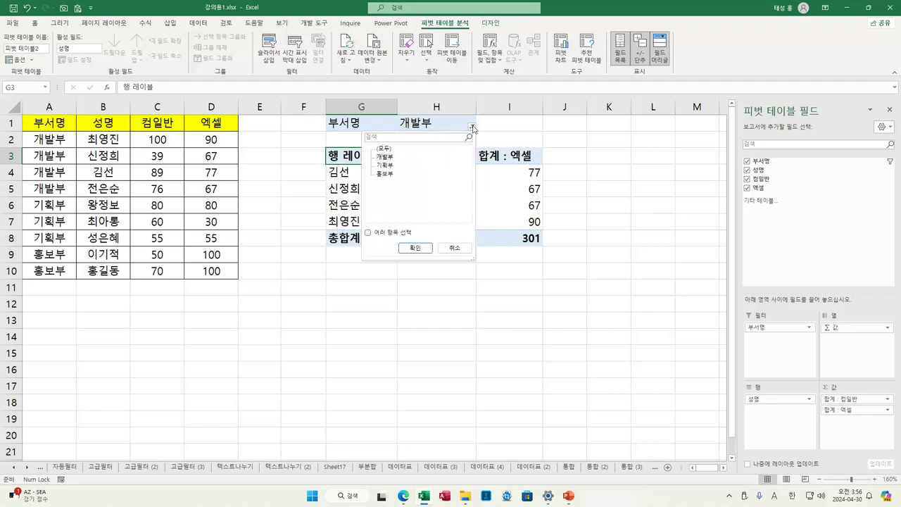
{"action": "left_click", "coordinate": [384, 164]}
{"action": "left_click", "coordinate": [416, 247]}
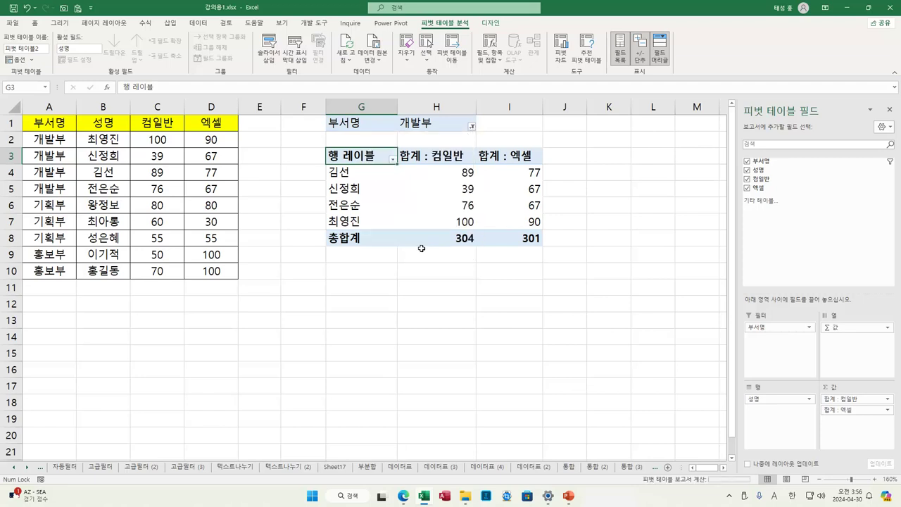
Change the pivot table's 부서명 report filter to 홍보부
{"action": "left_click", "coordinate": [472, 129]}
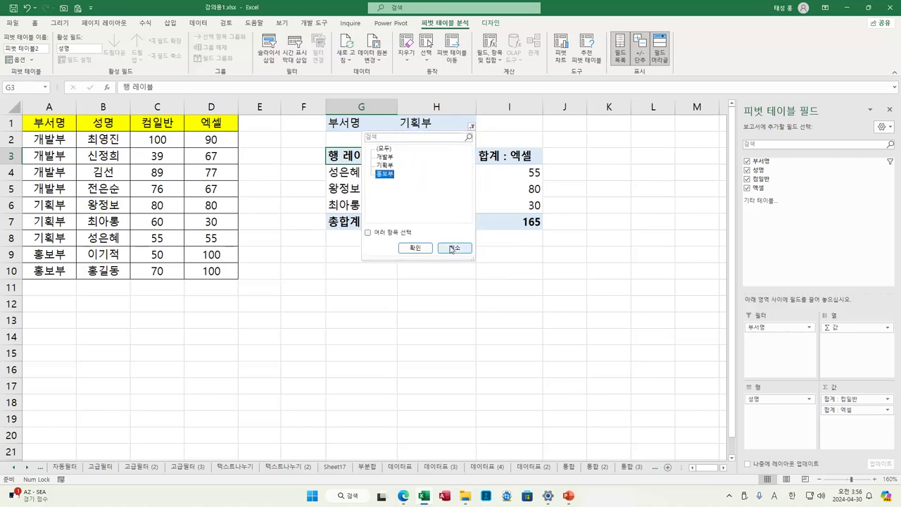
{"action": "left_click", "coordinate": [424, 247]}
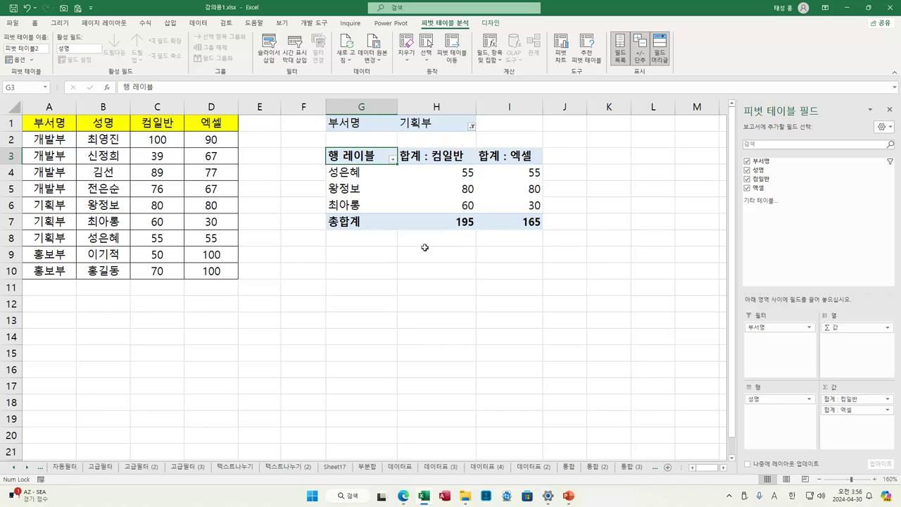
{"action": "left_click", "coordinate": [368, 124]}
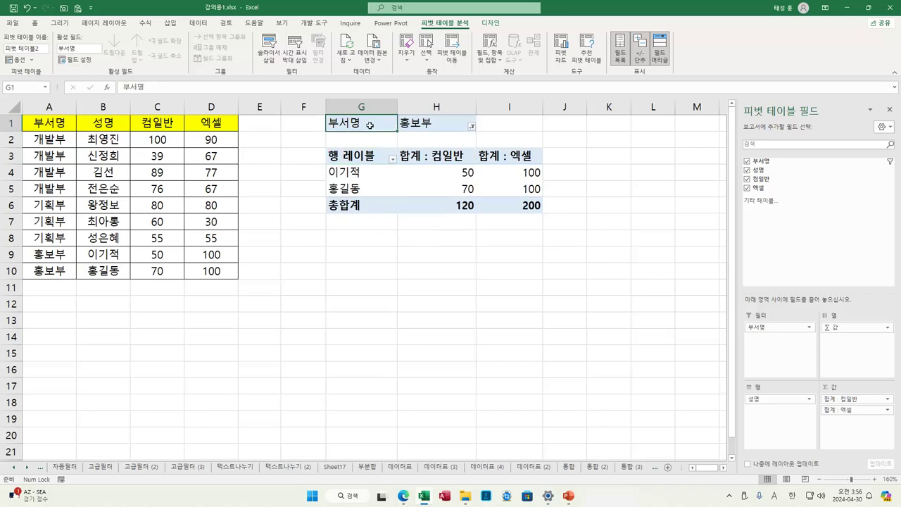
{"action": "left_click", "coordinate": [385, 157]}
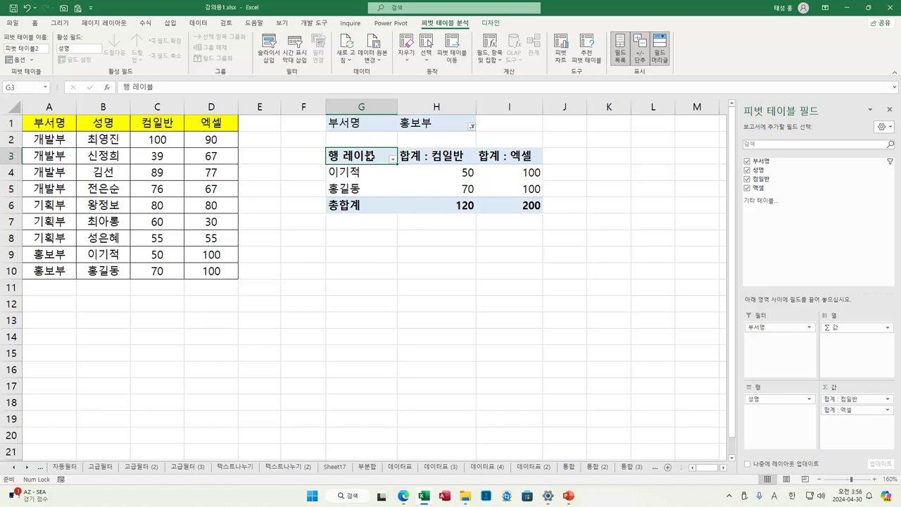
Reset the pivot table's 부서명 report filter to (모두) so that every department is included
{"action": "left_click", "coordinate": [472, 127]}
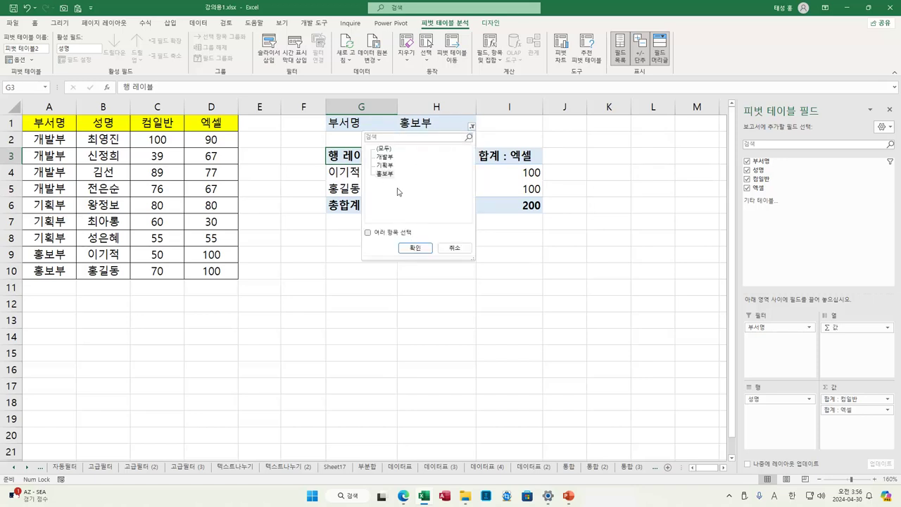
{"action": "left_click", "coordinate": [384, 149]}
{"action": "left_click", "coordinate": [418, 248]}
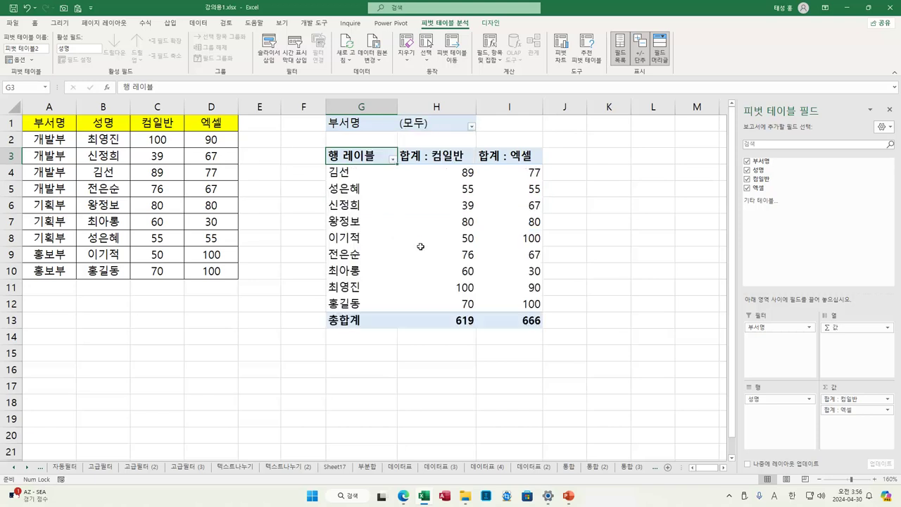
Set the 컴일반 score in cell C4 of the source data to 100
{"action": "left_click", "coordinate": [175, 173]}
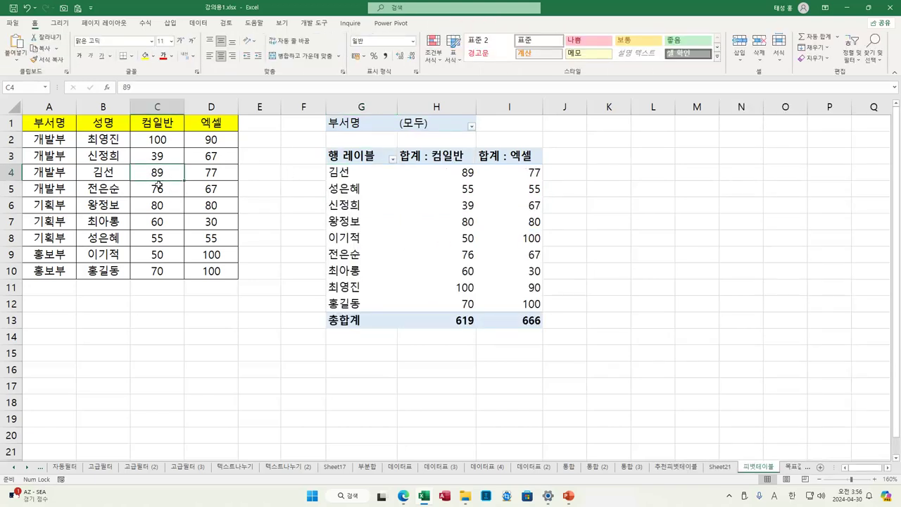
{"action": "type", "text": "100"}
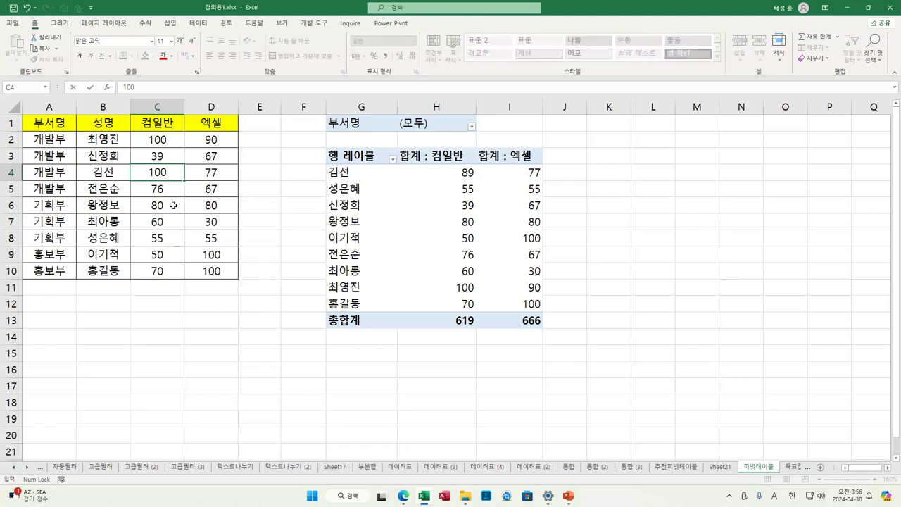
{"action": "left_click", "coordinate": [173, 205]}
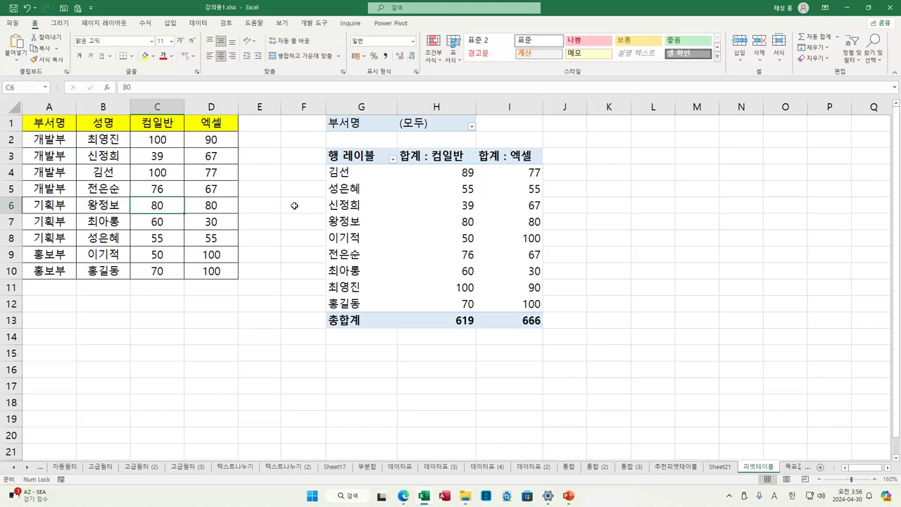
Refresh the pivot table so it picks up the changed 컴일반 score from the source data
{"action": "mouse_move", "coordinate": [417, 230]}
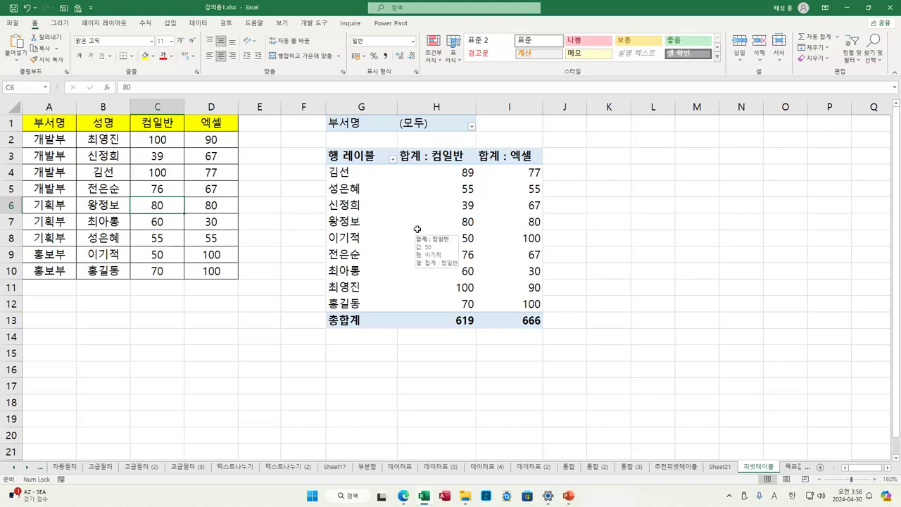
{"action": "left_click", "coordinate": [459, 176]}
{"action": "mouse_move", "coordinate": [430, 237]}
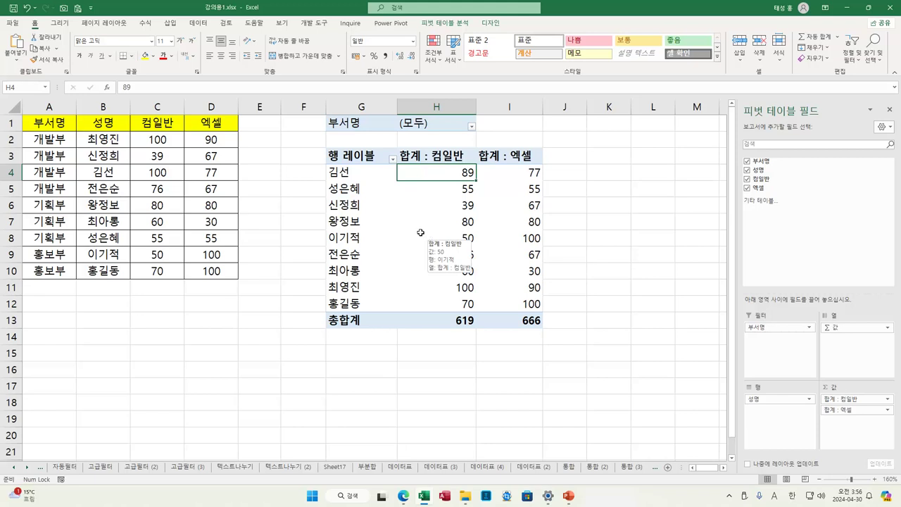
{"action": "left_click", "coordinate": [454, 23]}
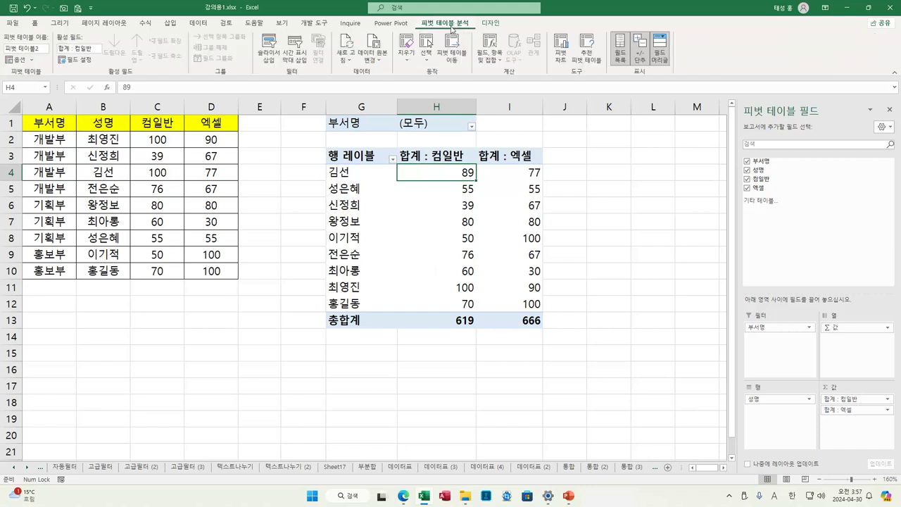
{"action": "left_click", "coordinate": [349, 64]}
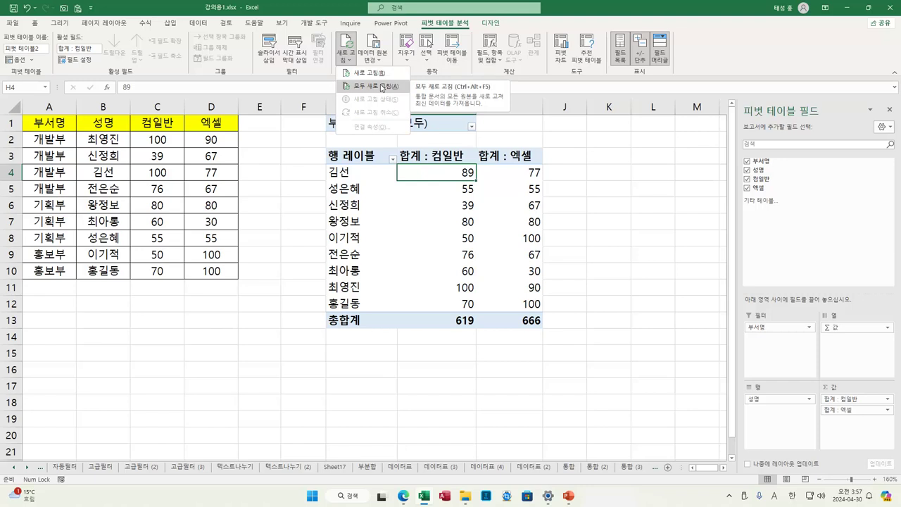
{"action": "left_click", "coordinate": [387, 73]}
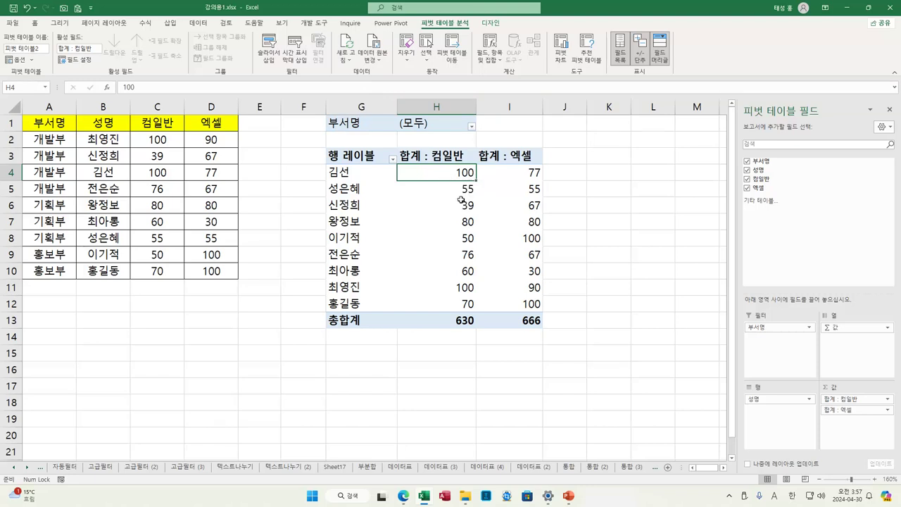
Review the PivotTable Options for error values, empty cells, and row and column grand totals, leaving the settings as they are
{"action": "right_click", "coordinate": [442, 173]}
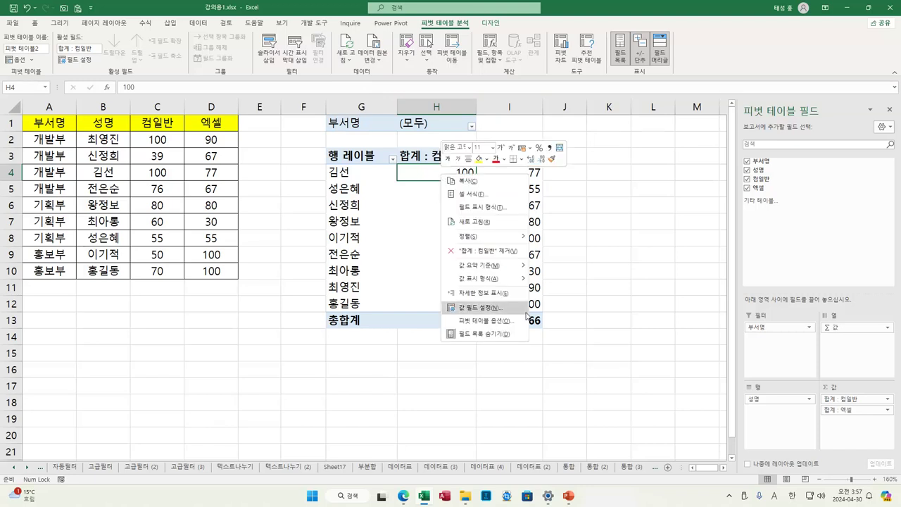
{"action": "left_click", "coordinate": [498, 320]}
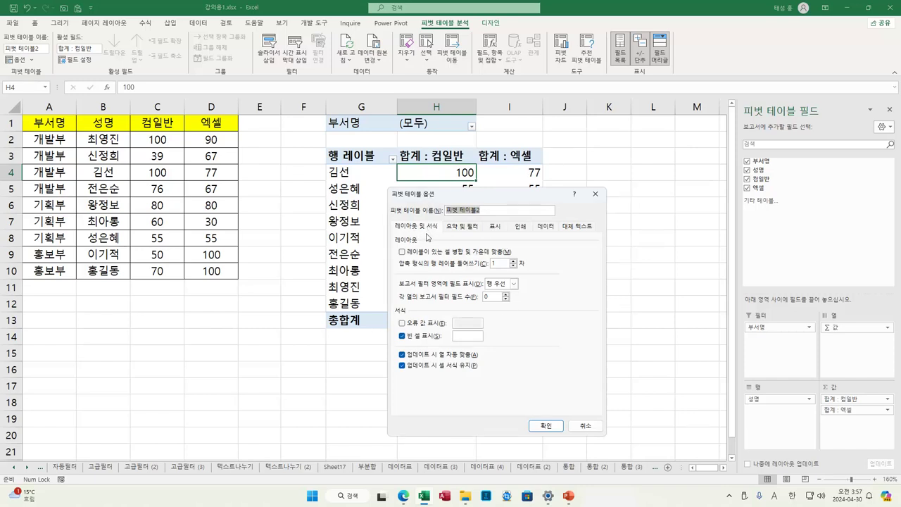
{"action": "mouse_move", "coordinate": [388, 307]}
{"action": "left_mouse_down"}
{"action": "mouse_move", "coordinate": [406, 330]}
{"action": "mouse_move", "coordinate": [458, 352]}
{"action": "mouse_move", "coordinate": [501, 357]}
{"action": "mouse_move", "coordinate": [494, 347]}
{"action": "left_mouse_up"}
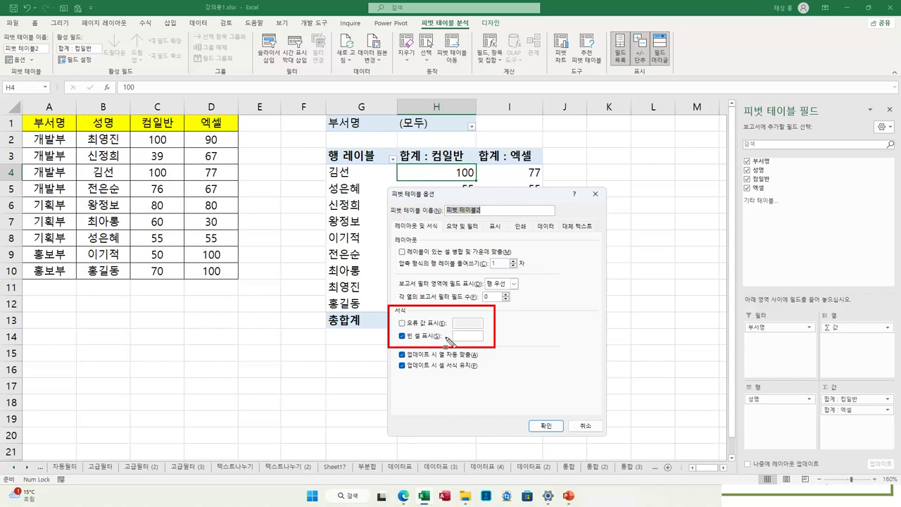
{"action": "key", "text": "Escape"}
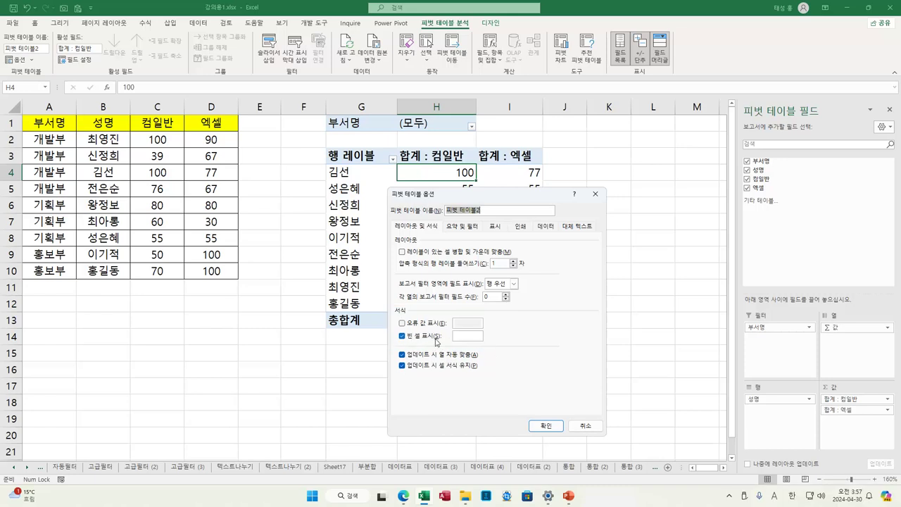
{"action": "left_click", "coordinate": [469, 227]}
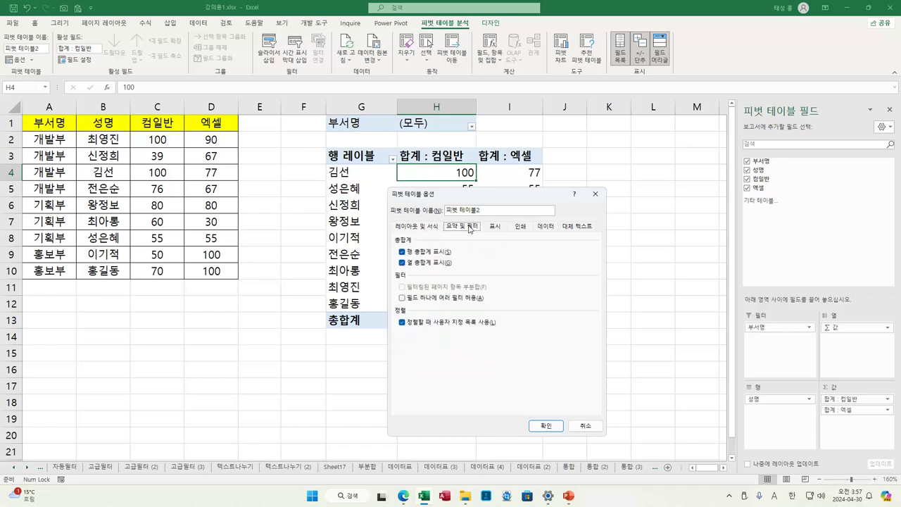
{"action": "key", "text": "ctrl+2"}
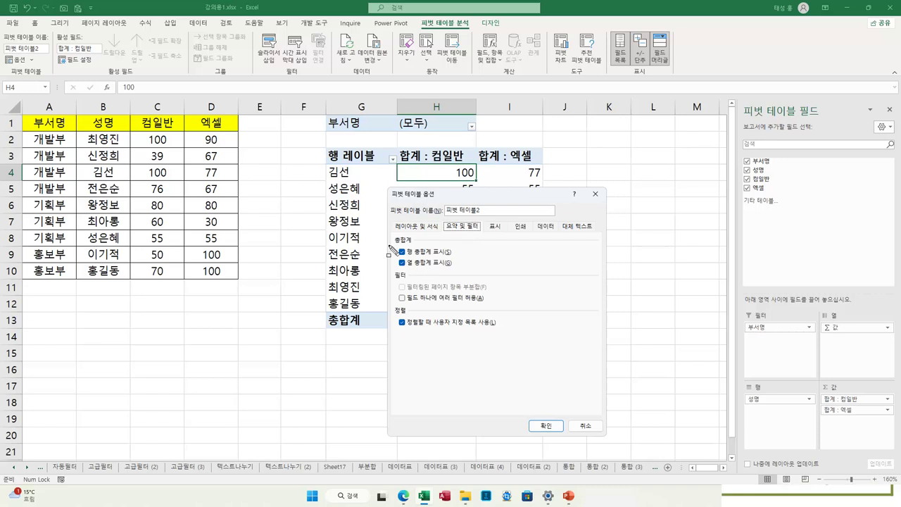
{"action": "mouse_move", "coordinate": [386, 235]}
{"action": "left_mouse_down"}
{"action": "mouse_move", "coordinate": [419, 264]}
{"action": "mouse_move", "coordinate": [472, 271]}
{"action": "left_mouse_up"}
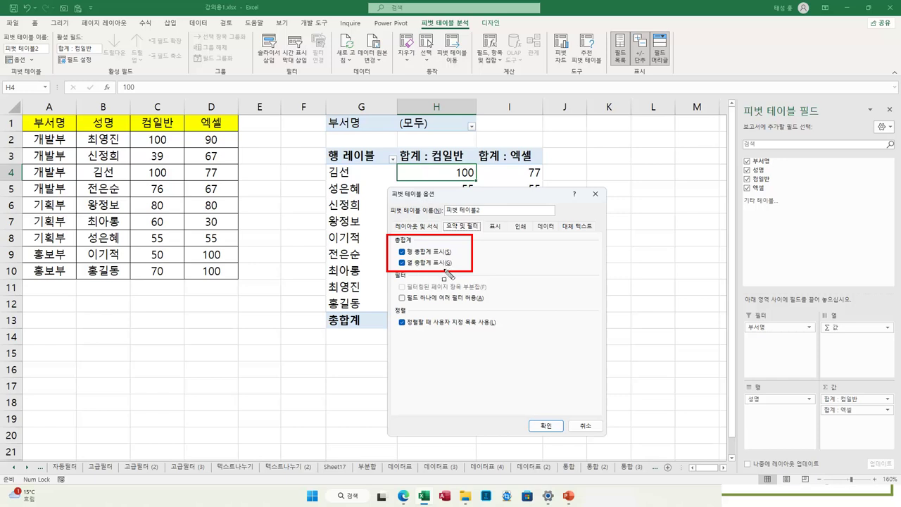
{"action": "key", "text": "Escape"}
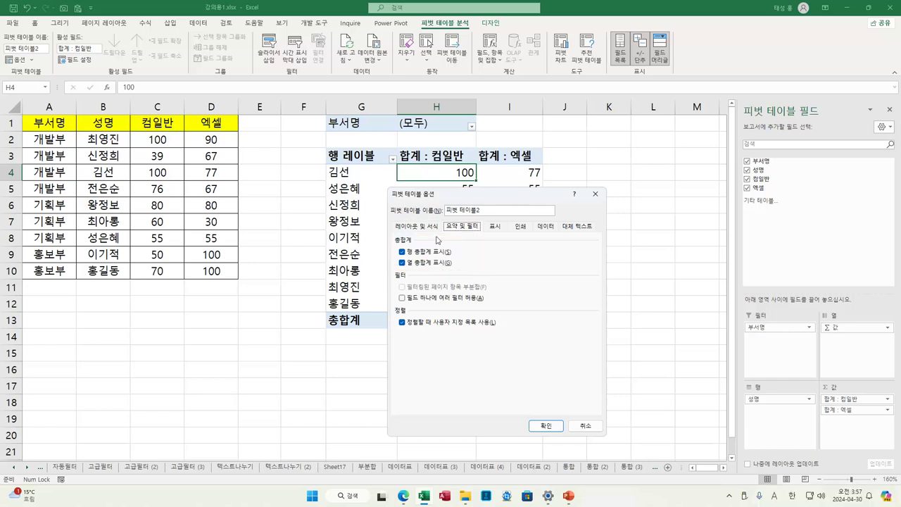
{"action": "left_click", "coordinate": [584, 426]}
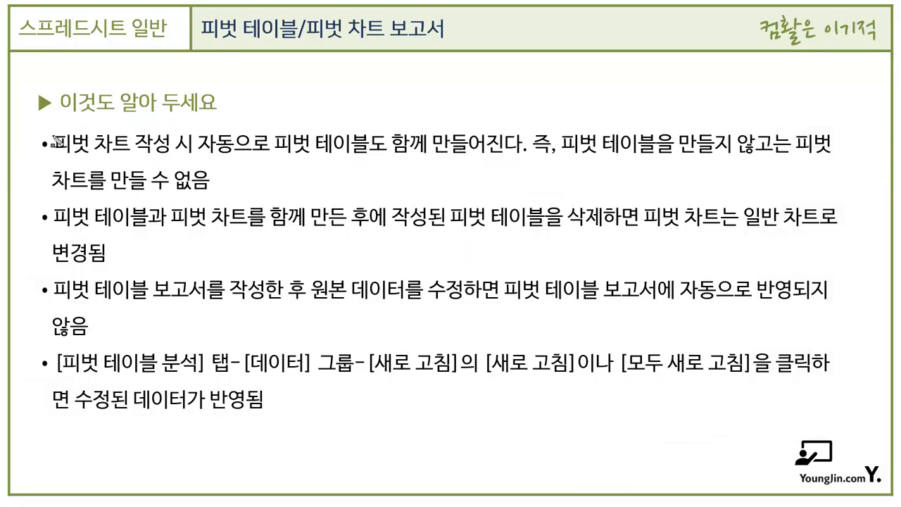
{"action": "left_click_drag", "start_coordinate": [55, 144], "coordinate": [192, 158]}
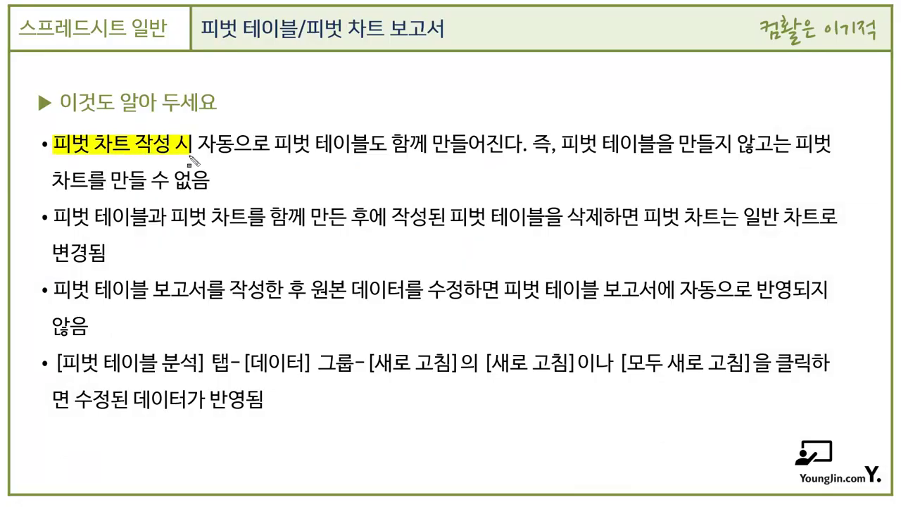
{"action": "mouse_move", "coordinate": [276, 144]}
{"action": "left_mouse_down"}
{"action": "mouse_move", "coordinate": [322, 156]}
{"action": "mouse_move", "coordinate": [518, 159]}
{"action": "left_mouse_up"}
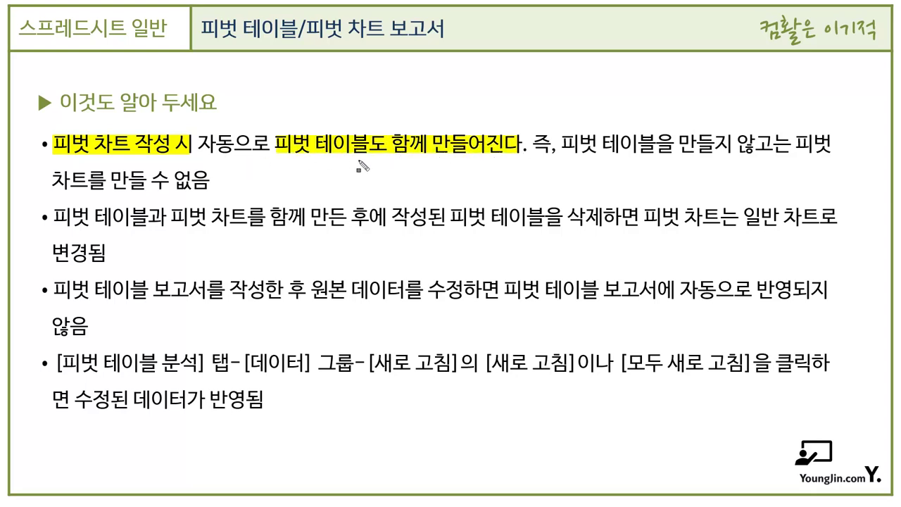
{"action": "left_click_drag", "start_coordinate": [275, 135], "coordinate": [428, 165]}
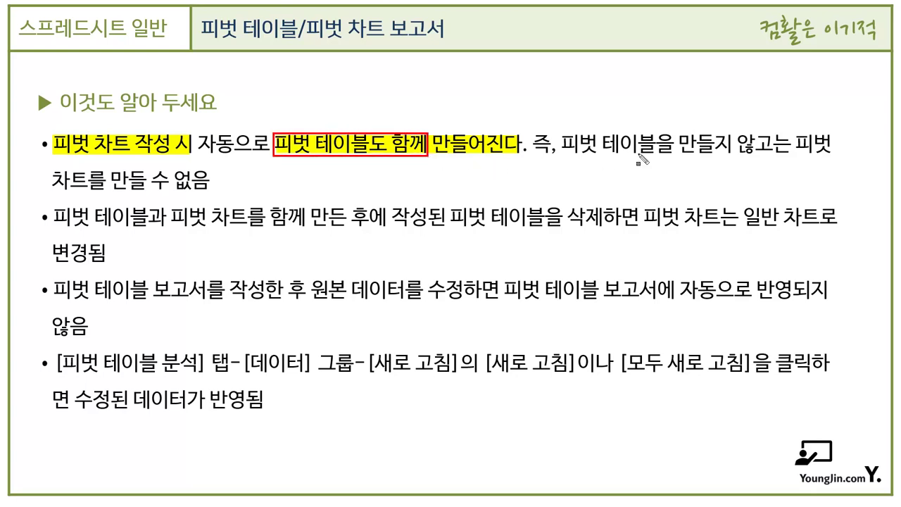
{"action": "left_click_drag", "start_coordinate": [562, 145], "coordinate": [833, 145]}
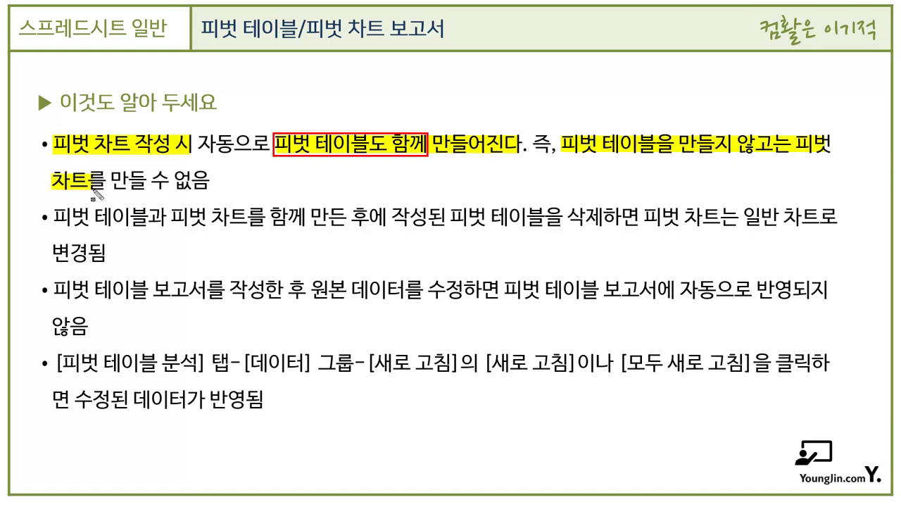
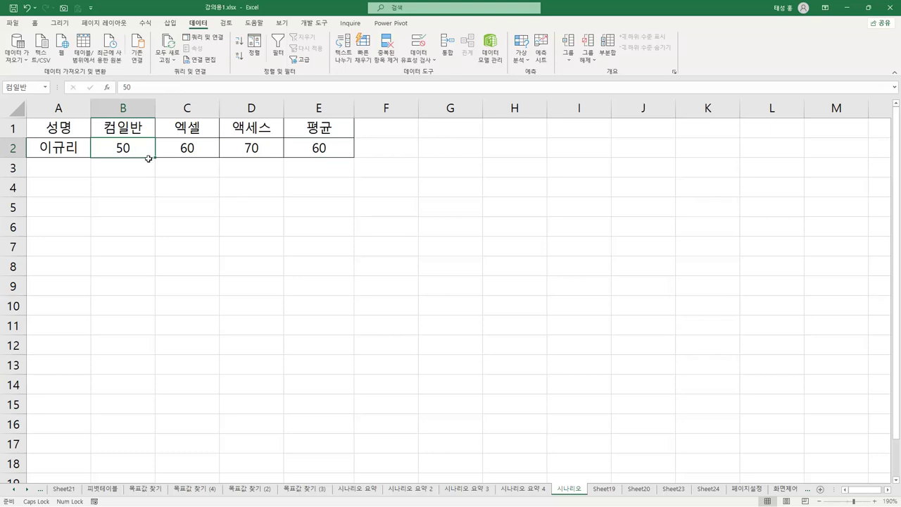
Check the 평균 formula in E2 against the 컴일반 score in B2 on the 시나리오 sheet
{"action": "left_click", "coordinate": [335, 155]}
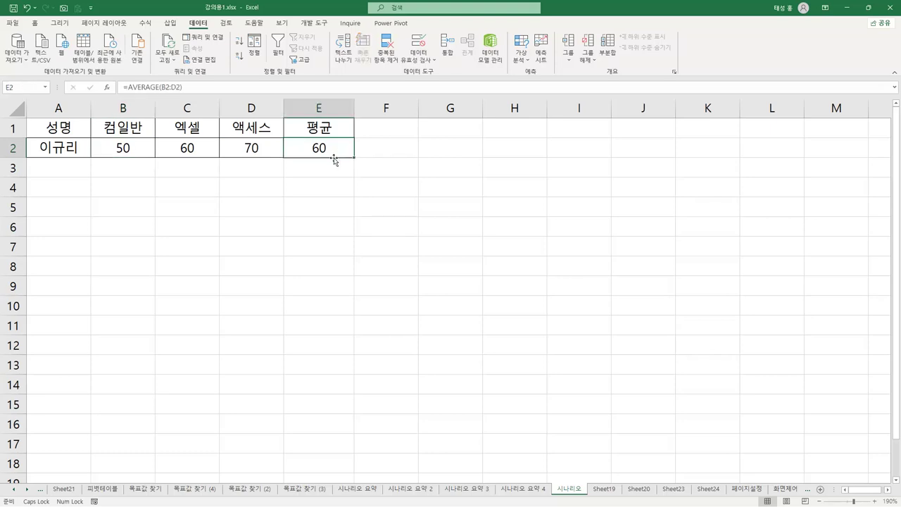
{"action": "left_click", "coordinate": [146, 150]}
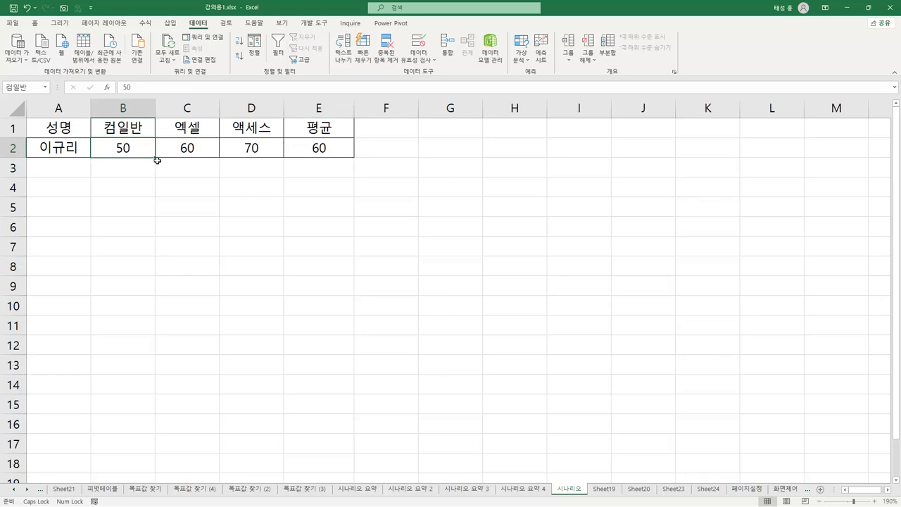
{"action": "left_click", "coordinate": [313, 154]}
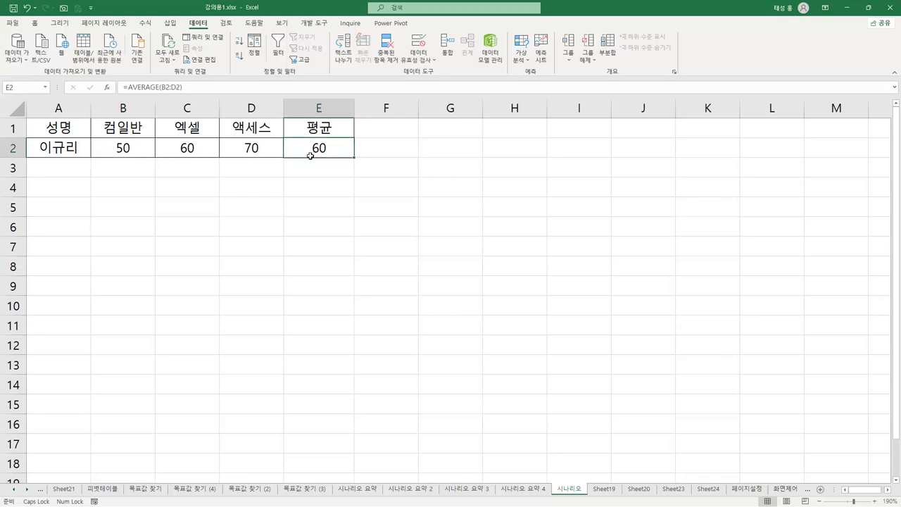
Delete the existing 업 scenario in the Scenario Manager, with the 컴일반 score cell B2 selected on the sheet
{"action": "left_click", "coordinate": [141, 152]}
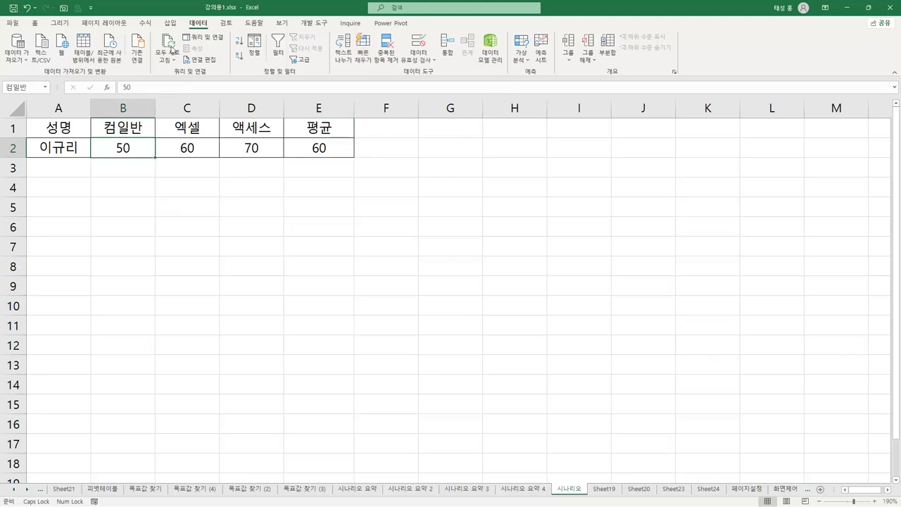
{"action": "left_click", "coordinate": [522, 55]}
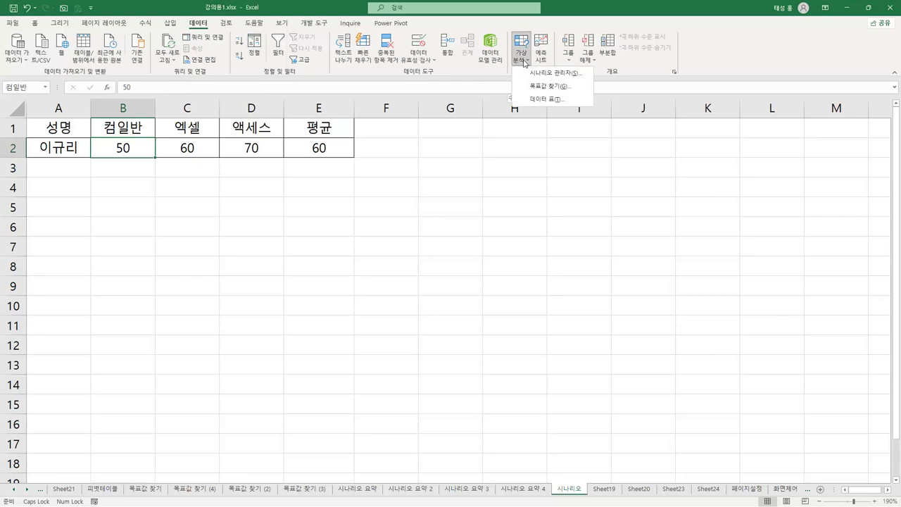
{"action": "left_click", "coordinate": [567, 74]}
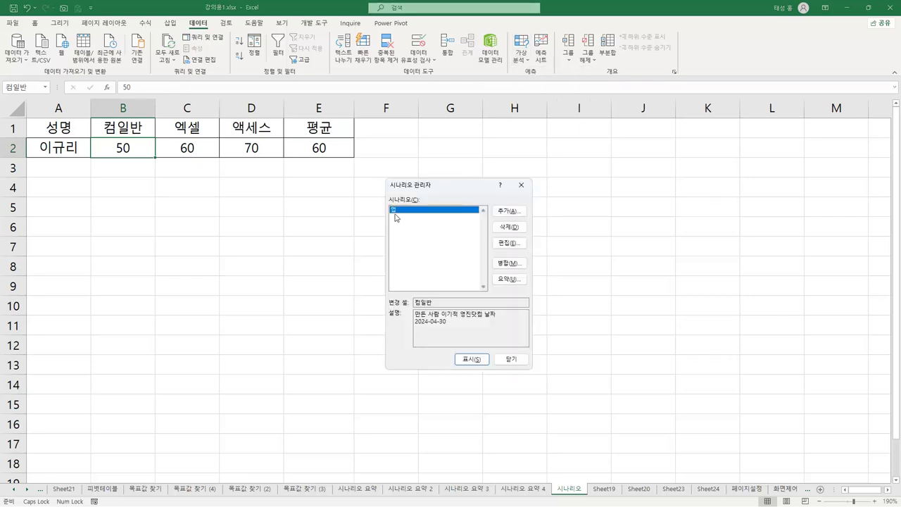
{"action": "left_click", "coordinate": [509, 227]}
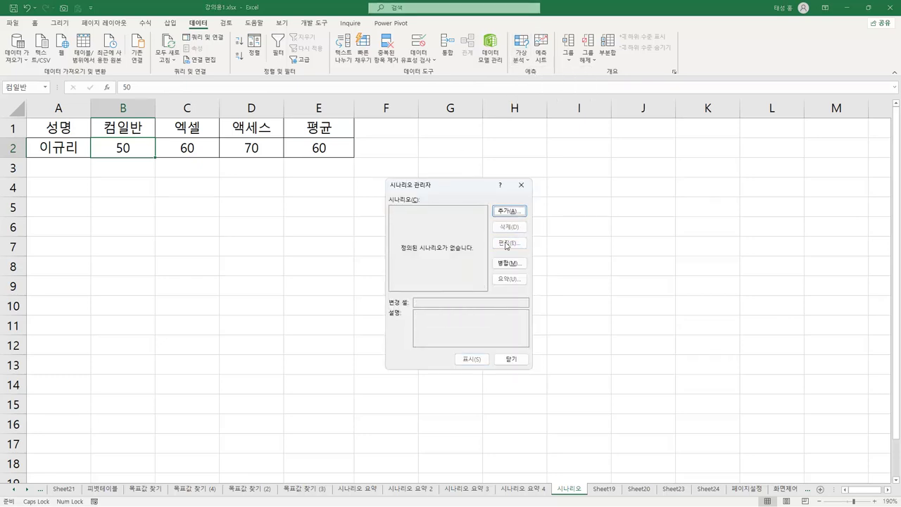
Add a scenario named 업 with B2 as the changing cell and a 컴일반 value of 100
{"action": "left_click", "coordinate": [509, 211]}
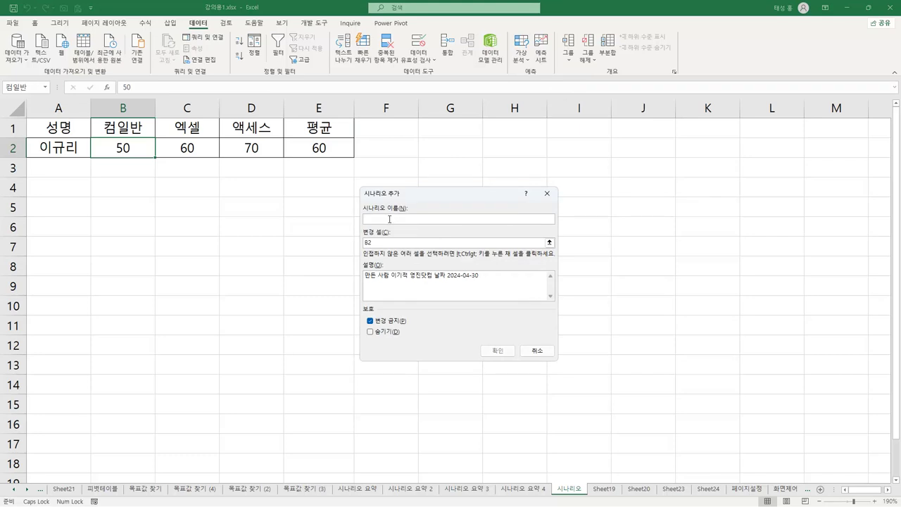
{"action": "type", "text": "ㅋ"}
{"action": "left_click", "coordinate": [548, 242]}
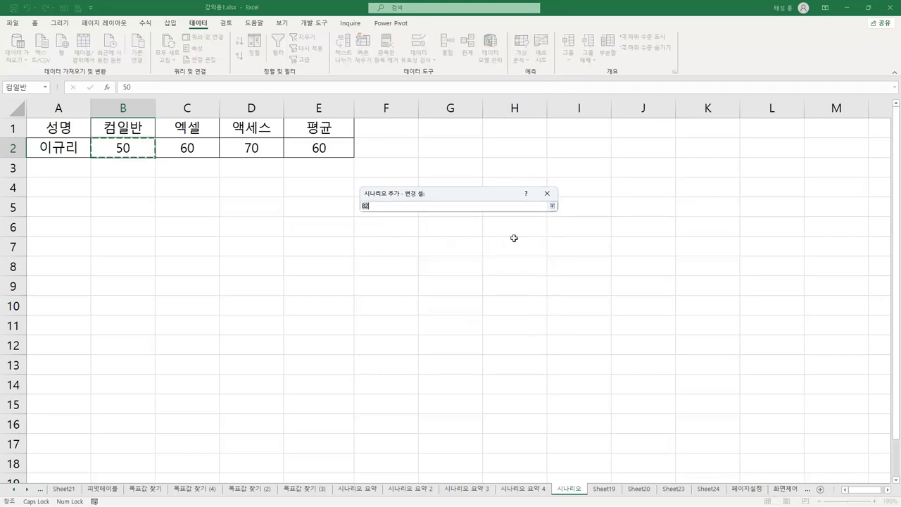
{"action": "left_click", "coordinate": [123, 149]}
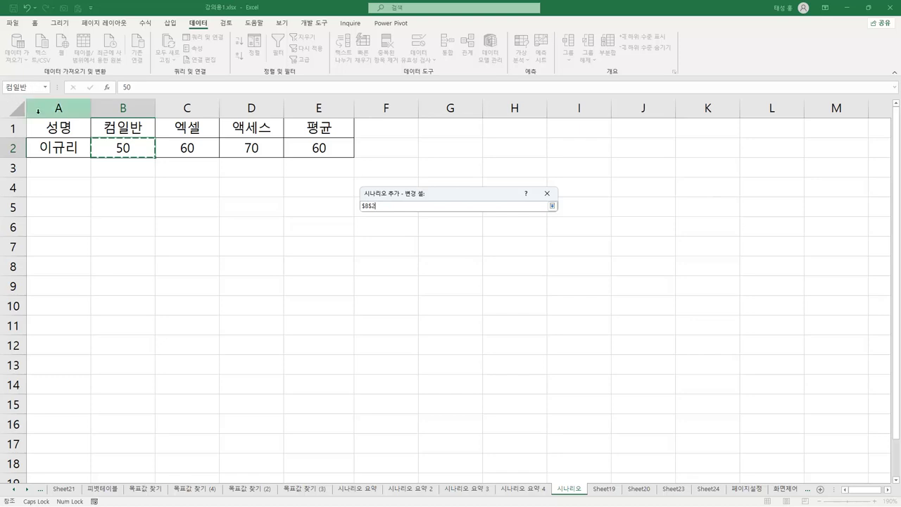
{"action": "left_click", "coordinate": [552, 206]}
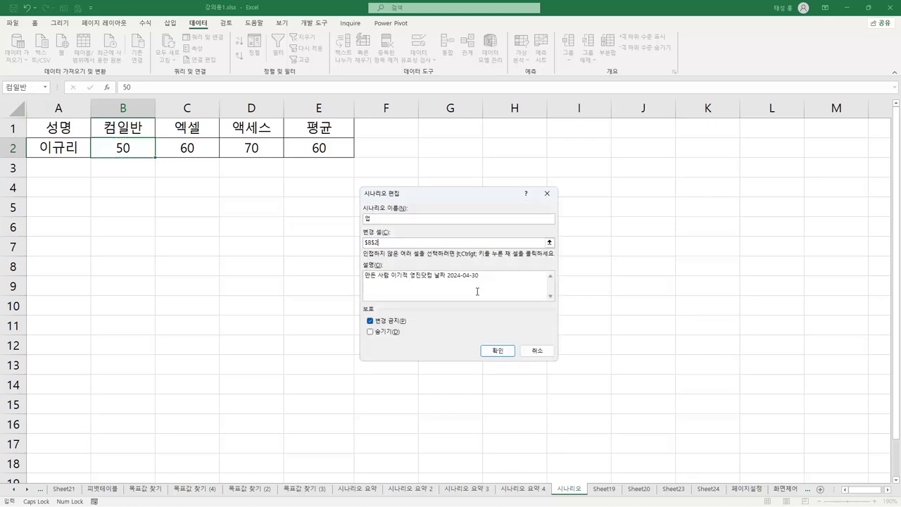
{"action": "left_click", "coordinate": [498, 351]}
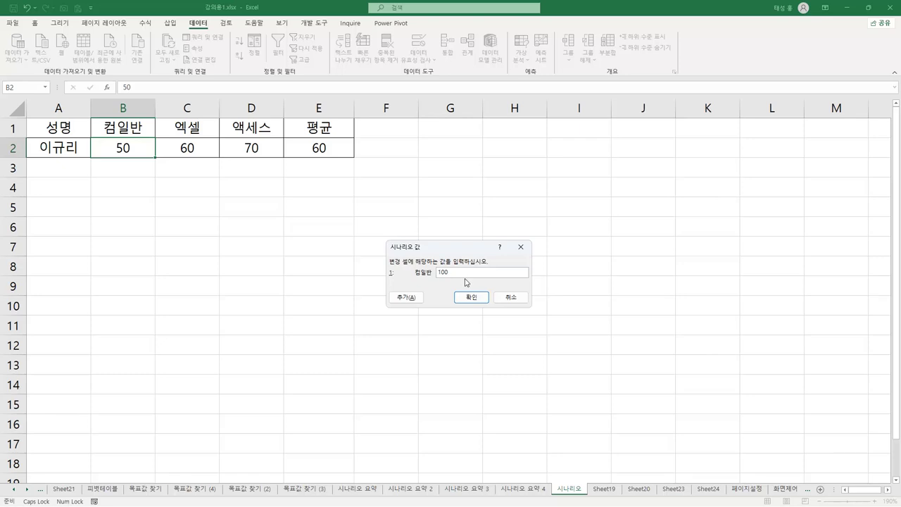
{"action": "left_click", "coordinate": [482, 299]}
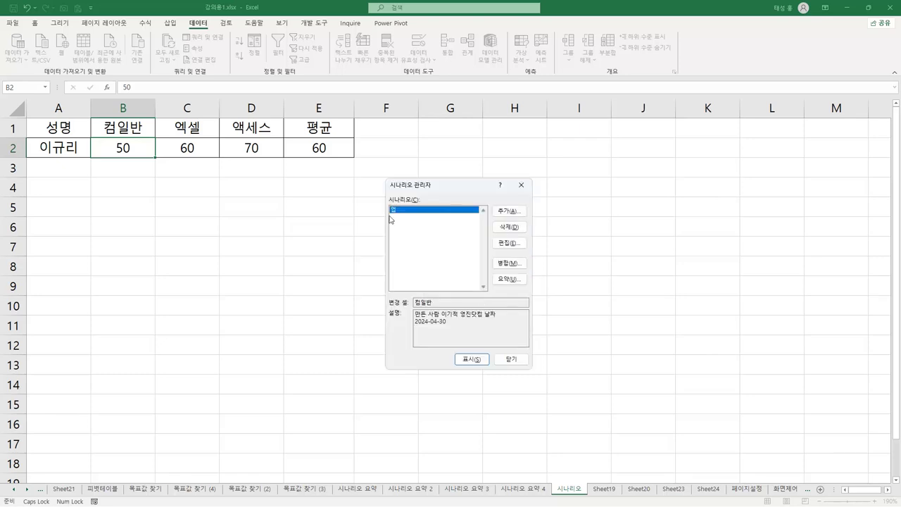
Add a second scenario named 다운 for cell B2 with a 컴일반 value of 10
{"action": "left_click", "coordinate": [510, 210]}
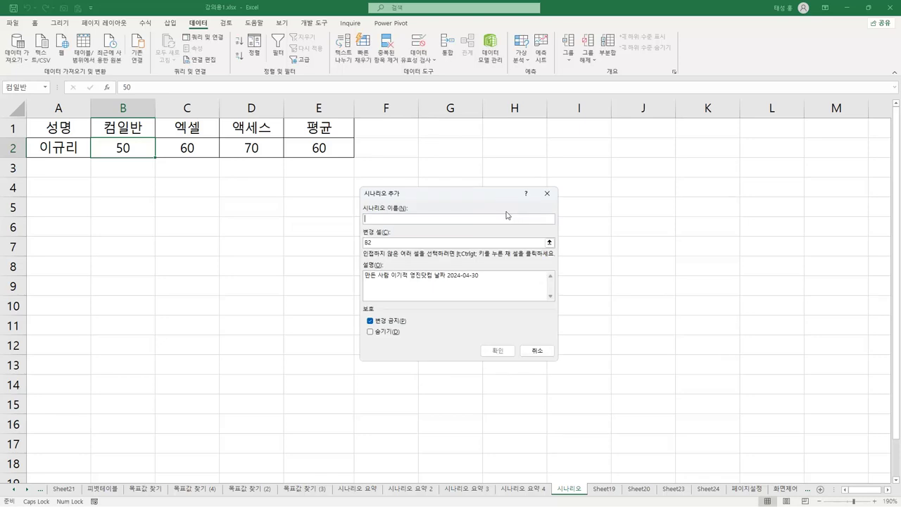
{"action": "type", "text": "다"}
{"action": "left_click", "coordinate": [502, 353]}
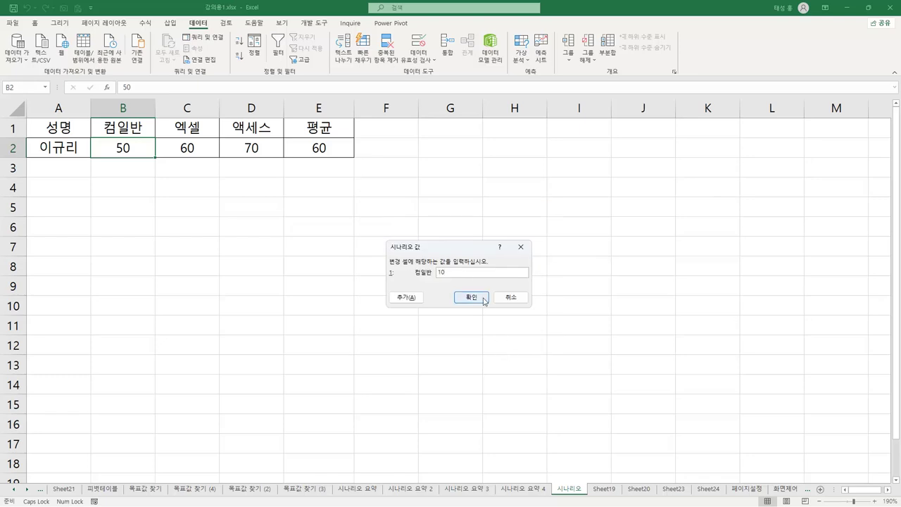
{"action": "left_click", "coordinate": [484, 296]}
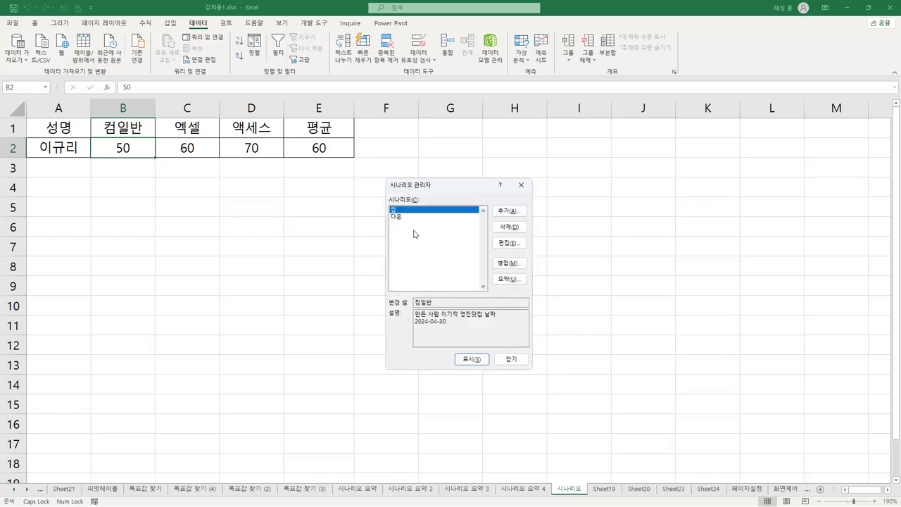
Generate a scenario summary report for 업 and 다운 with E2 as the result cell
{"action": "left_click", "coordinate": [508, 279]}
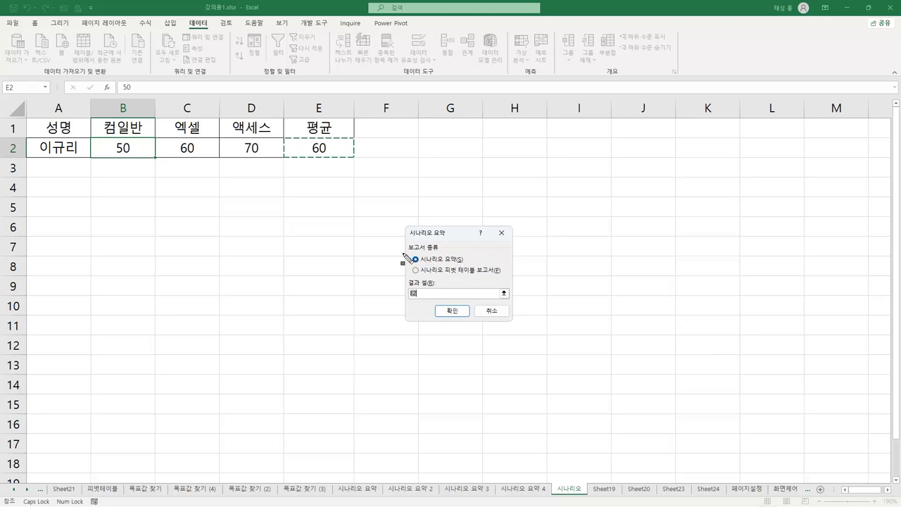
{"action": "left_click_drag", "start_coordinate": [398, 259], "coordinate": [522, 283]}
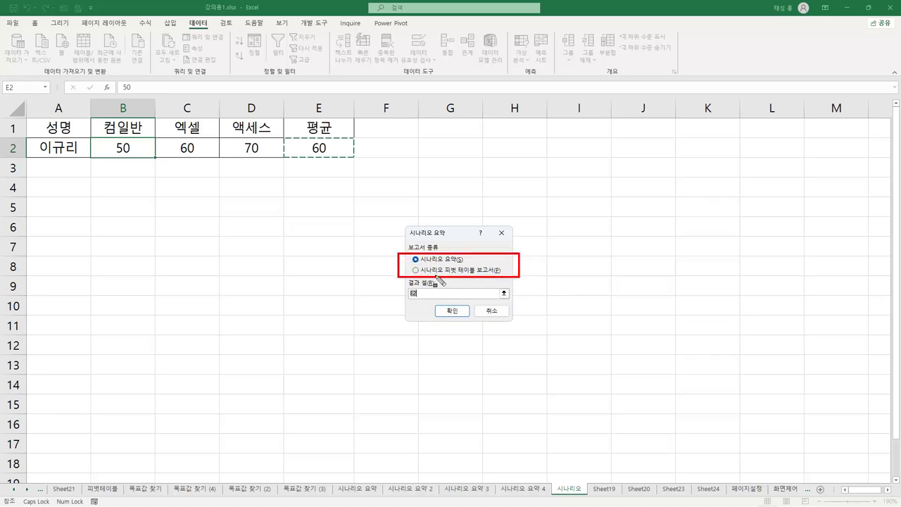
{"action": "left_click_drag", "start_coordinate": [445, 271], "coordinate": [499, 272]}
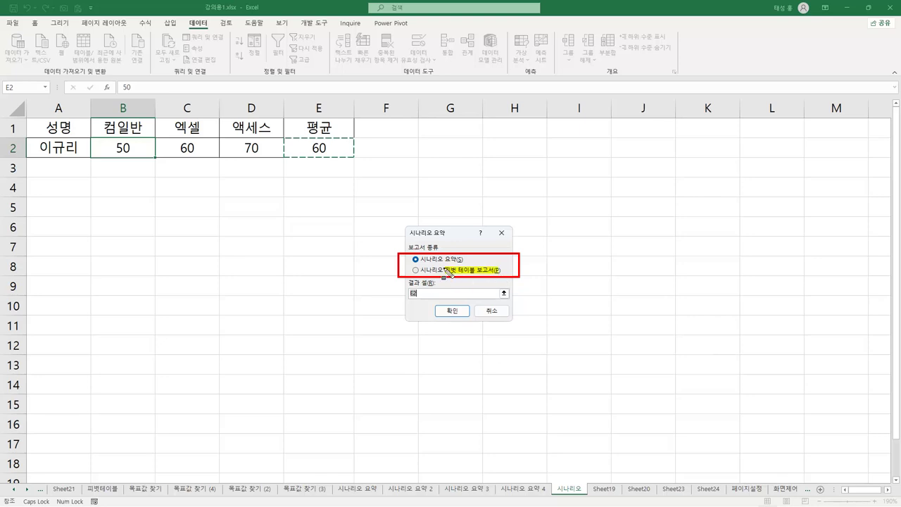
{"action": "key", "text": "Escape"}
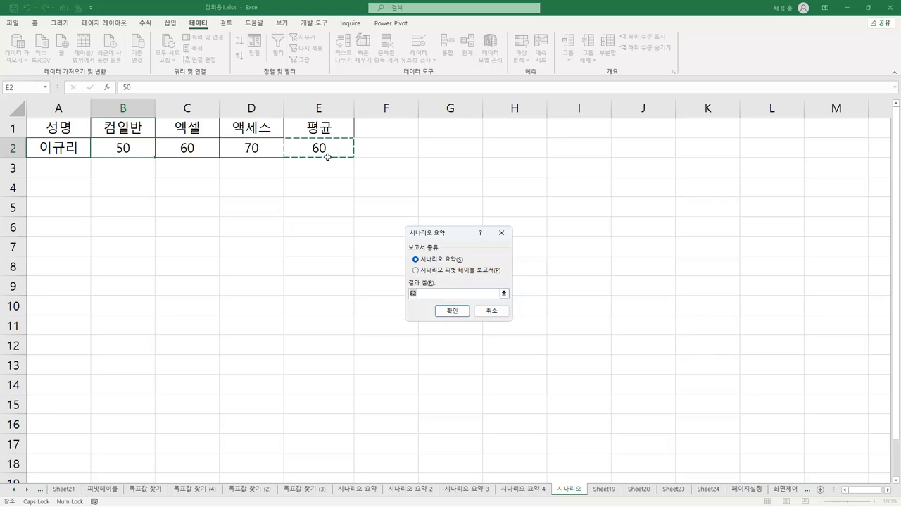
{"action": "left_click", "coordinate": [458, 310]}
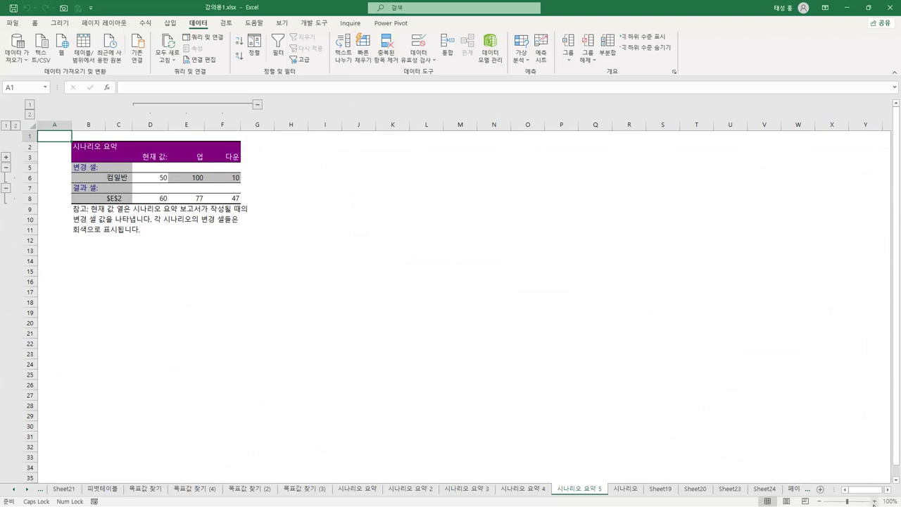
Examine the new summary report, comparing the changing-cell and result values for the current, 업 and 다운 columns and their row labels
{"action": "left_click", "coordinate": [875, 501]}
{"action": "left_click", "coordinate": [875, 501]}
{"action": "left_click", "coordinate": [875, 501]}
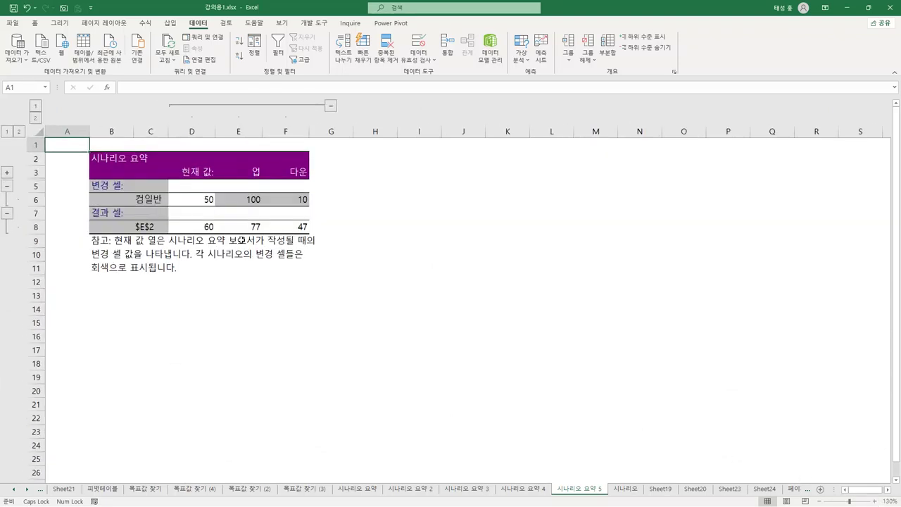
{"action": "left_click", "coordinate": [193, 199]}
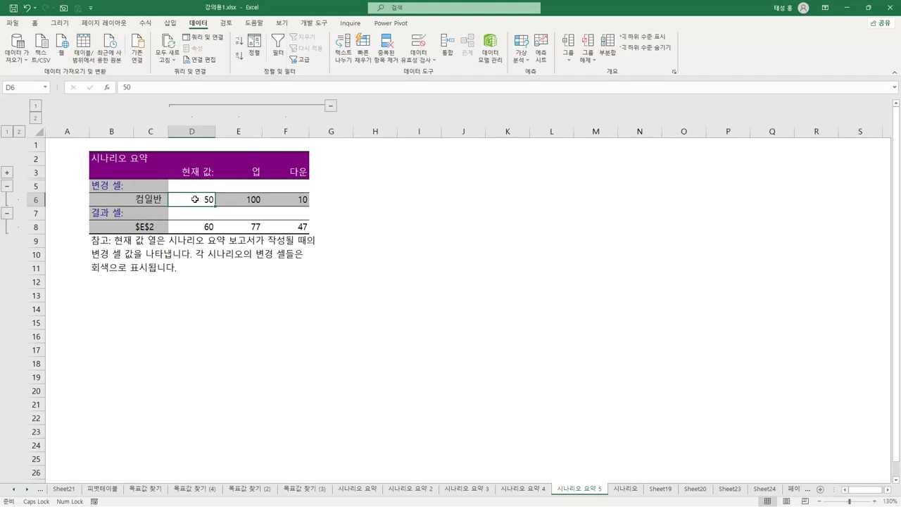
{"action": "left_click", "coordinate": [258, 202]}
{"action": "left_click", "coordinate": [263, 227]}
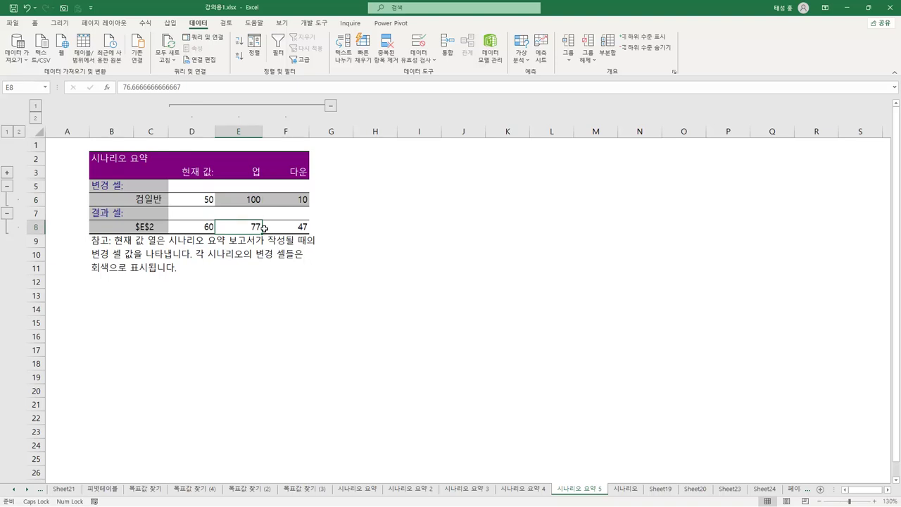
{"action": "left_click", "coordinate": [206, 206]}
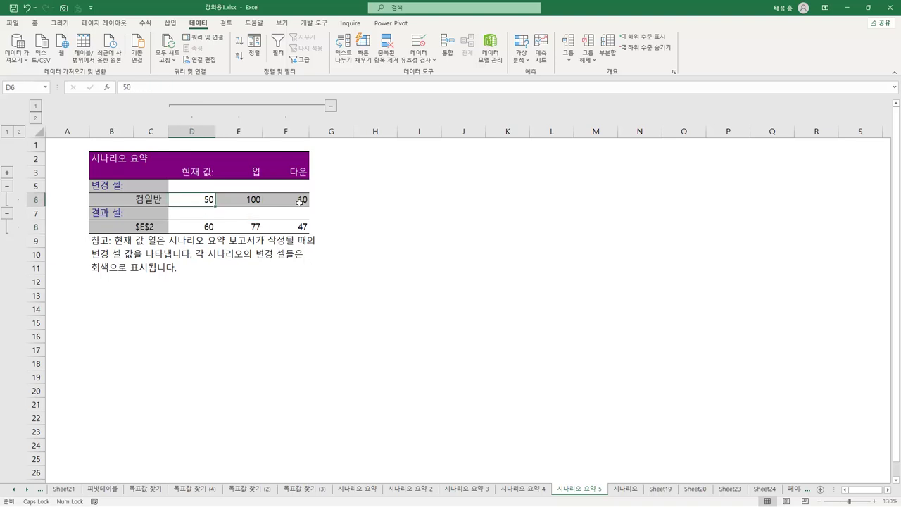
{"action": "left_click", "coordinate": [299, 202]}
{"action": "left_click", "coordinate": [300, 226]}
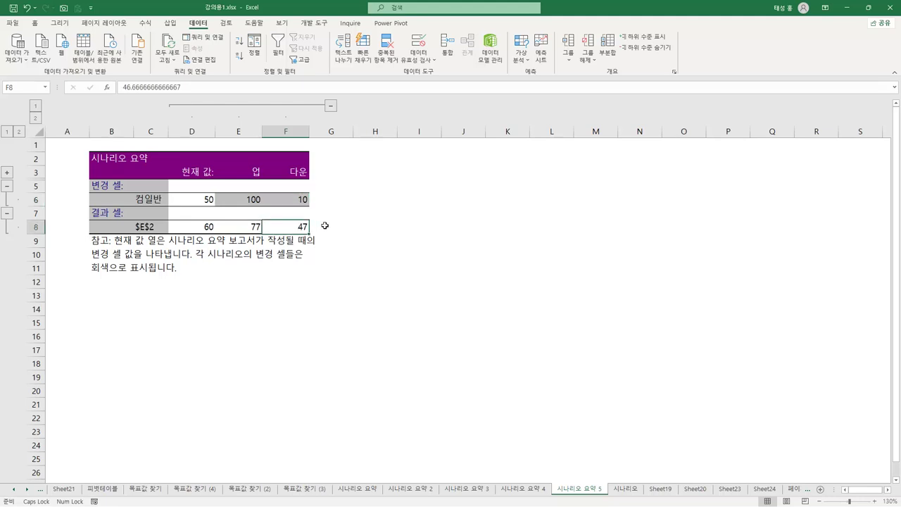
{"action": "left_click", "coordinate": [154, 201]}
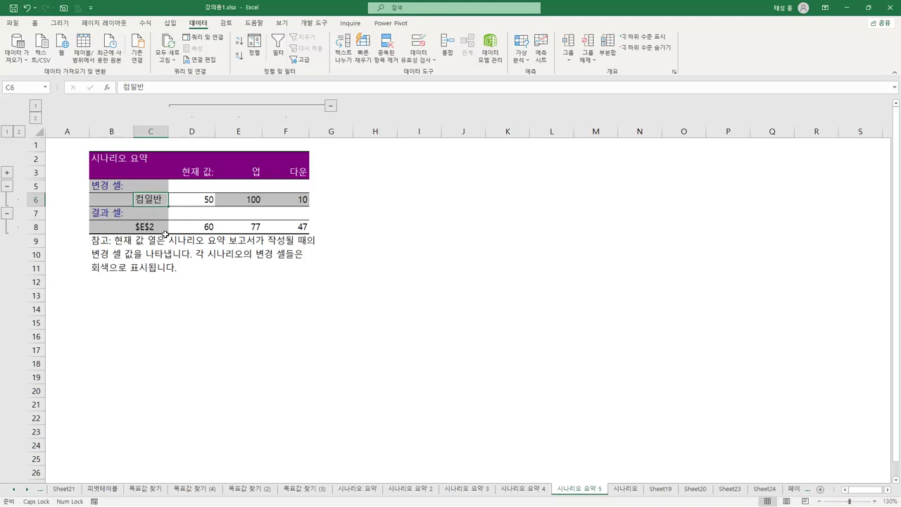
{"action": "left_click", "coordinate": [158, 231]}
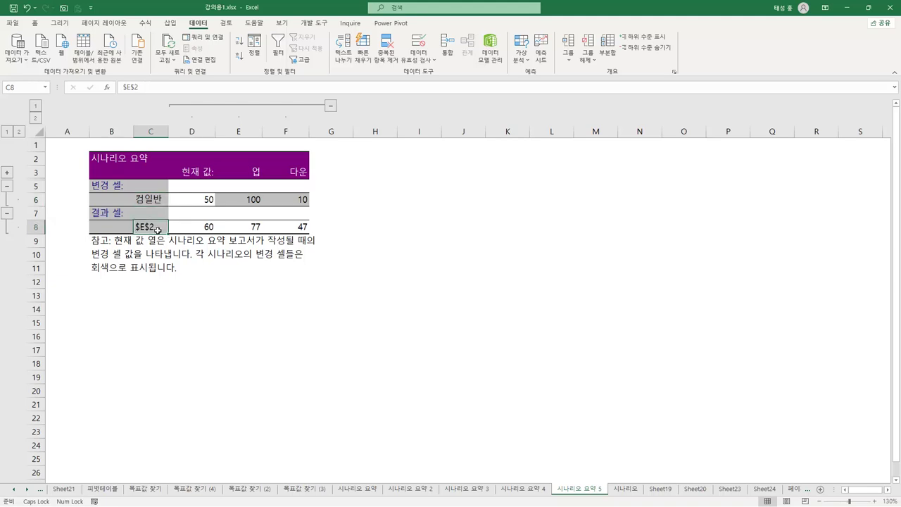
Create another scenario summary report from the 시나리오 sheet with the result cell left empty
{"action": "key", "text": "ctrl+Page_Down"}
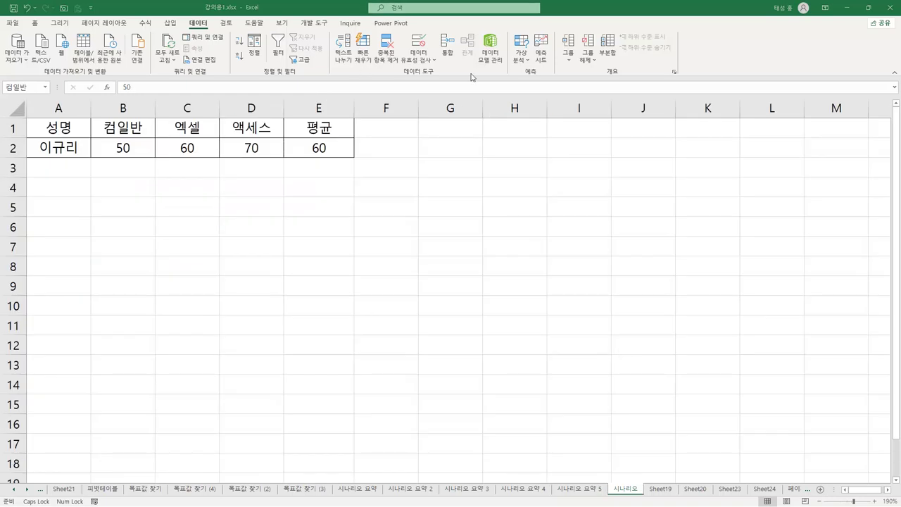
{"action": "left_click", "coordinate": [522, 61]}
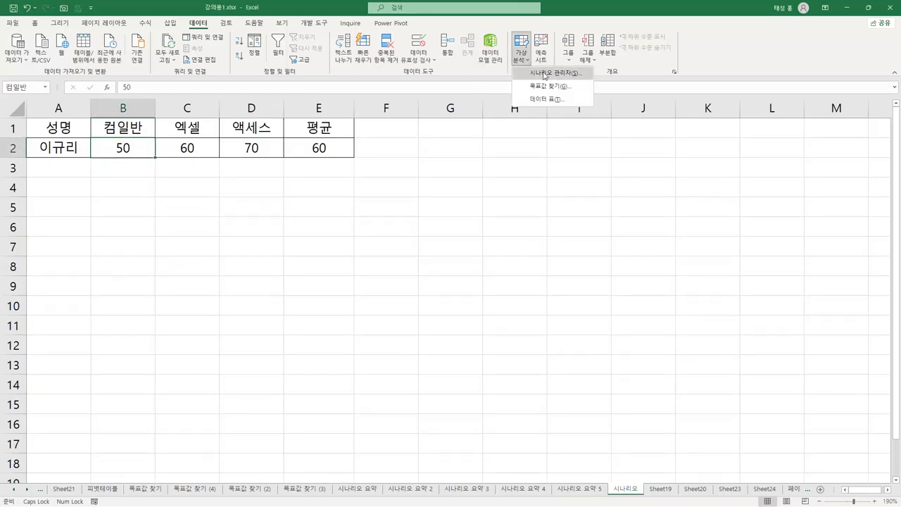
{"action": "left_click", "coordinate": [546, 73]}
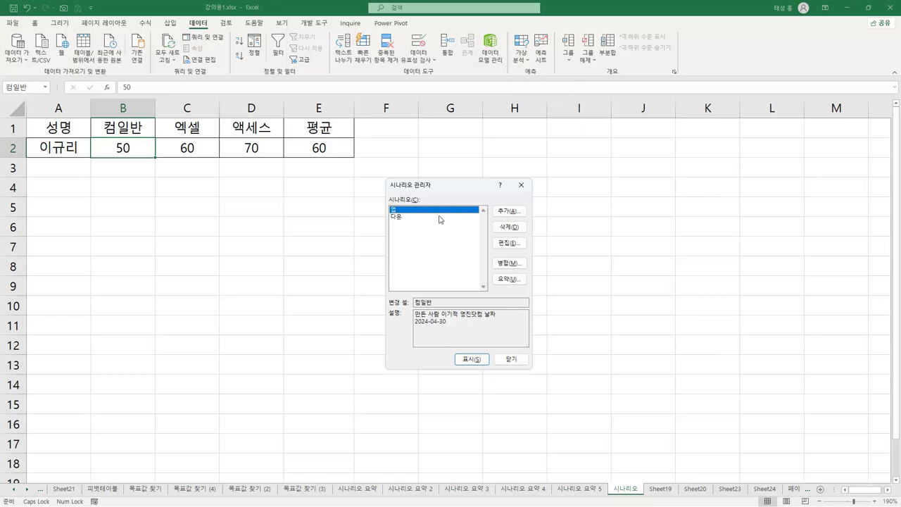
{"action": "left_click", "coordinate": [508, 280]}
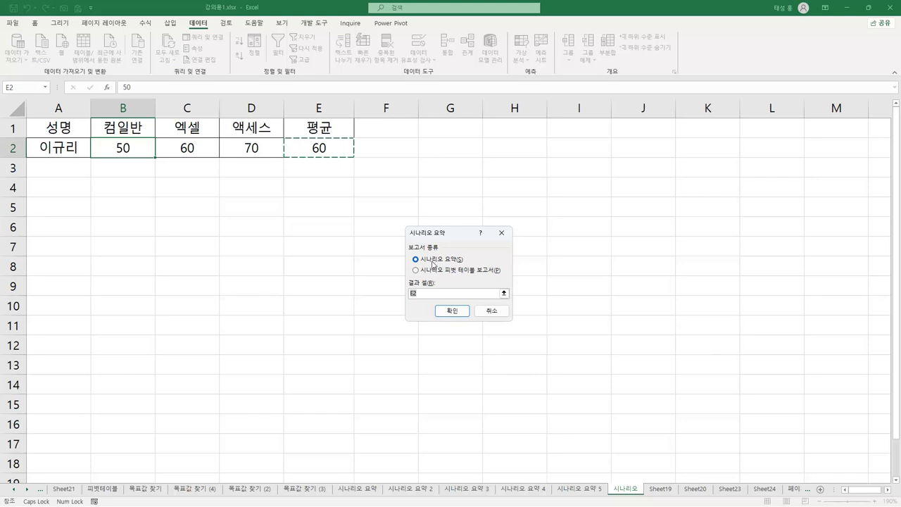
{"action": "left_click", "coordinate": [413, 293]}
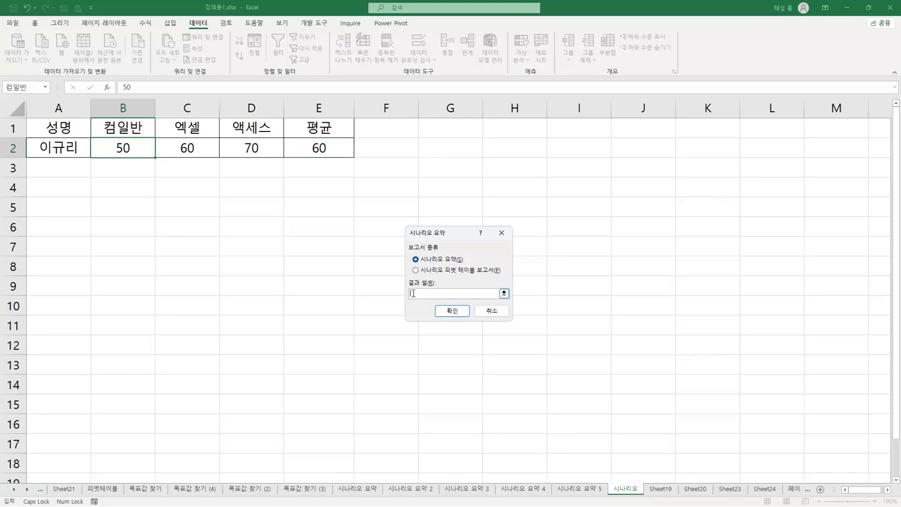
{"action": "left_click", "coordinate": [452, 311]}
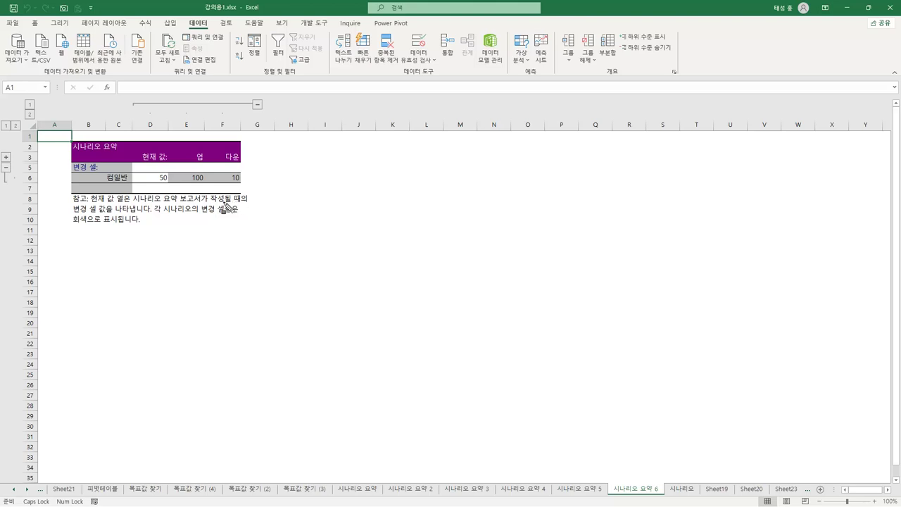
Review the 컴일반 row and the area beneath it in the report without result cells, and return to the 시나리오 sheet
{"action": "left_click_drag", "start_coordinate": [102, 176], "coordinate": [246, 185]}
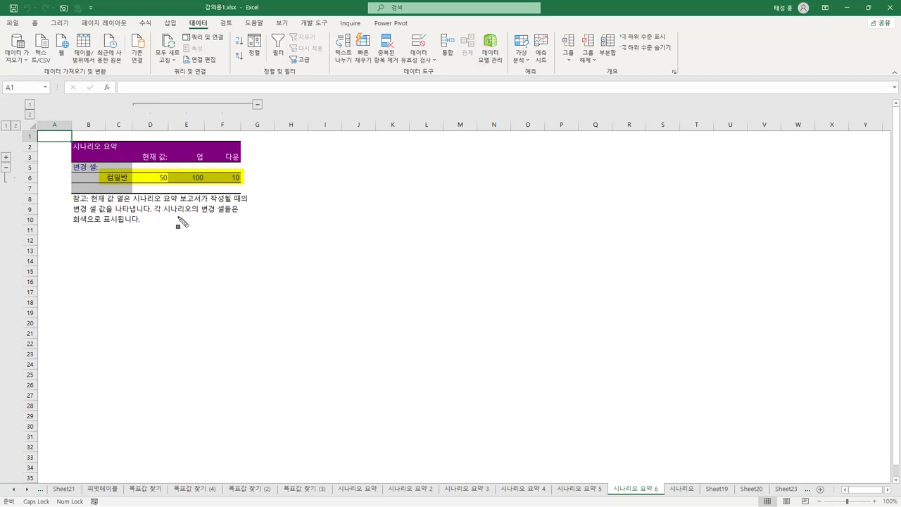
{"action": "left_click_drag", "start_coordinate": [92, 193], "coordinate": [382, 217]}
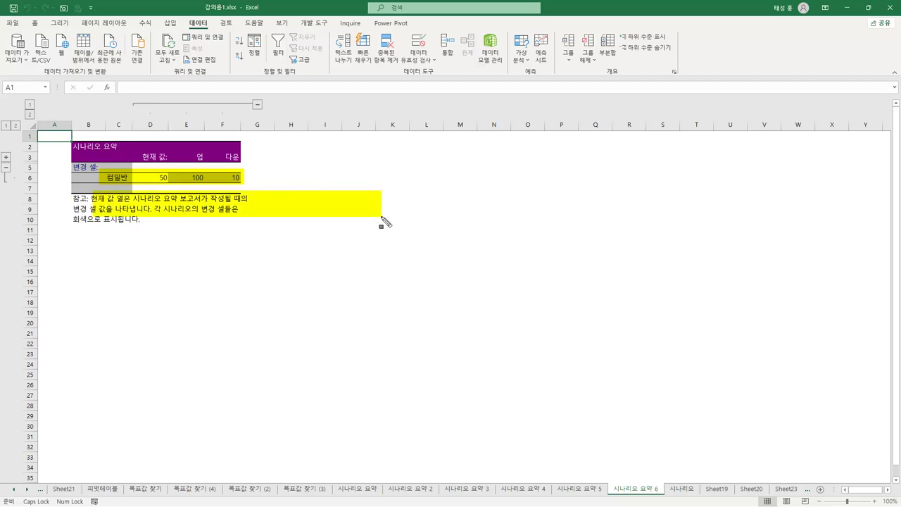
{"action": "key", "text": "Escape"}
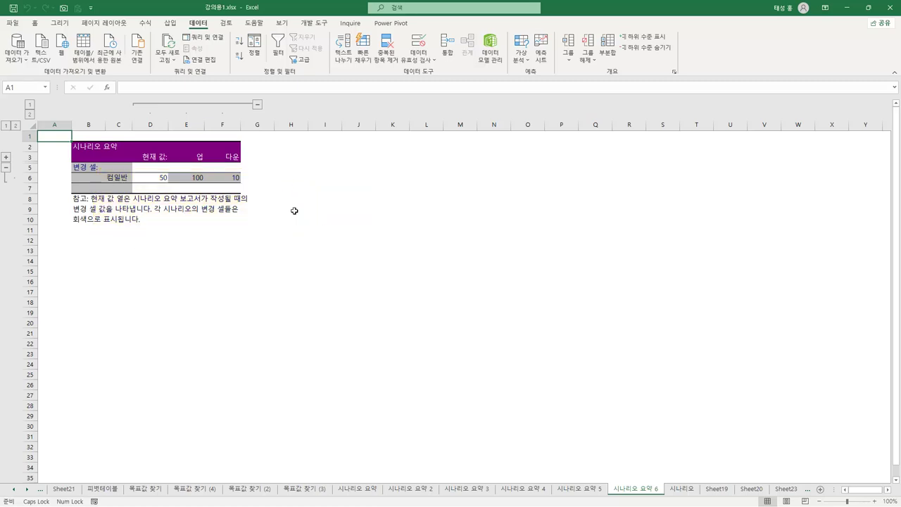
{"action": "left_click", "coordinate": [689, 491]}
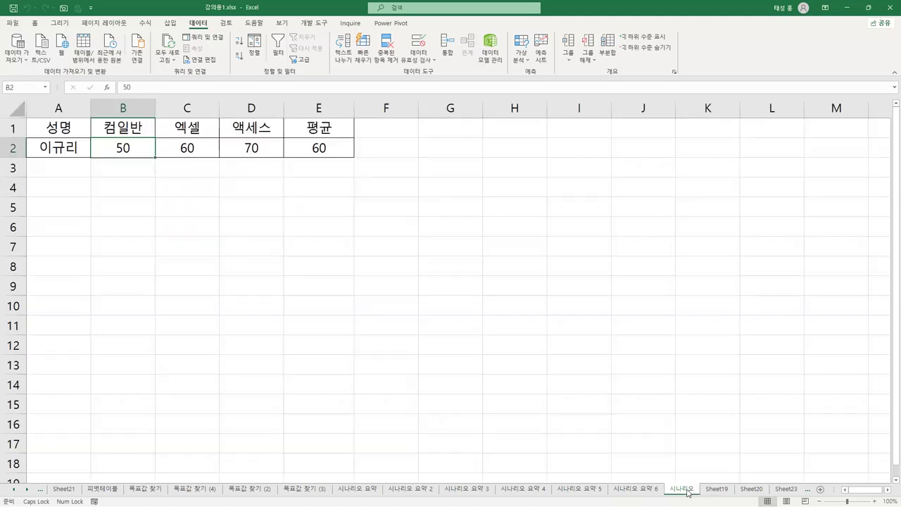
Try to create a scenario PivotTable report for the 시나리오 sheet's scenarios with the result cell left empty
{"action": "left_click", "coordinate": [521, 53]}
{"action": "left_click", "coordinate": [545, 75]}
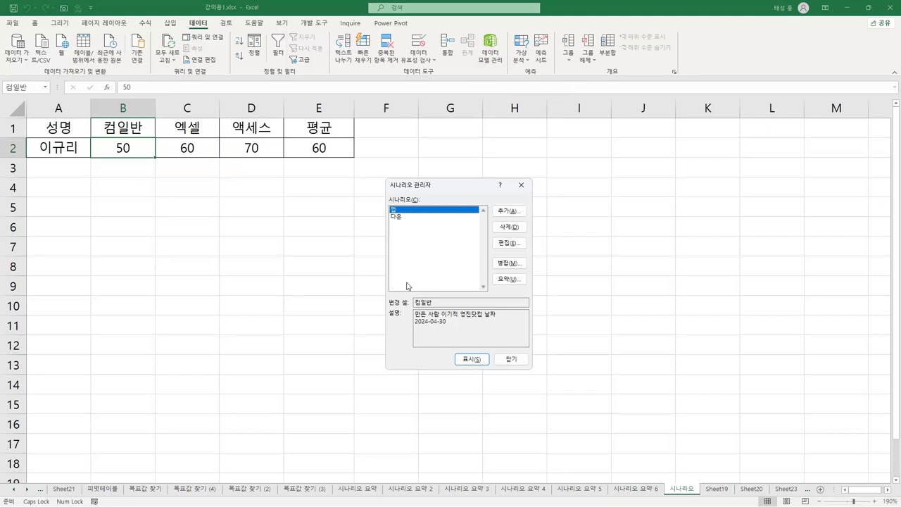
{"action": "left_click", "coordinate": [520, 280]}
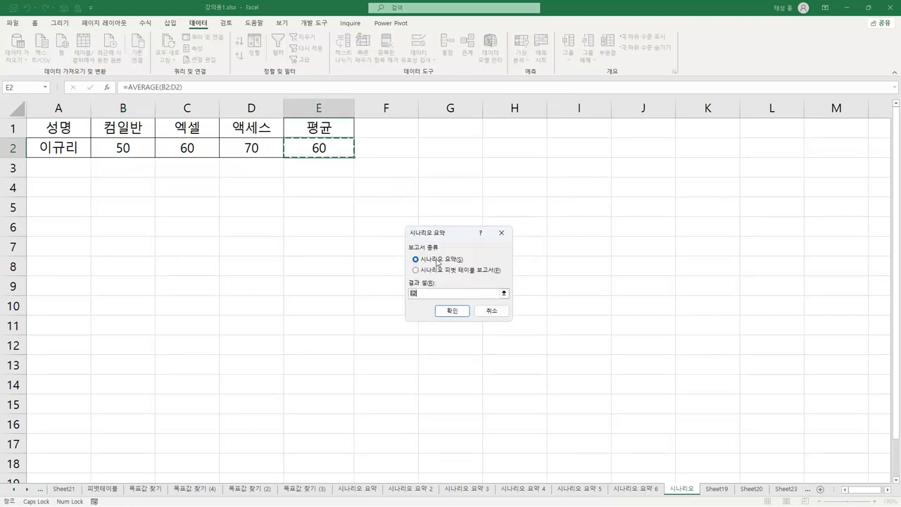
{"action": "key", "text": "BackSpace"}
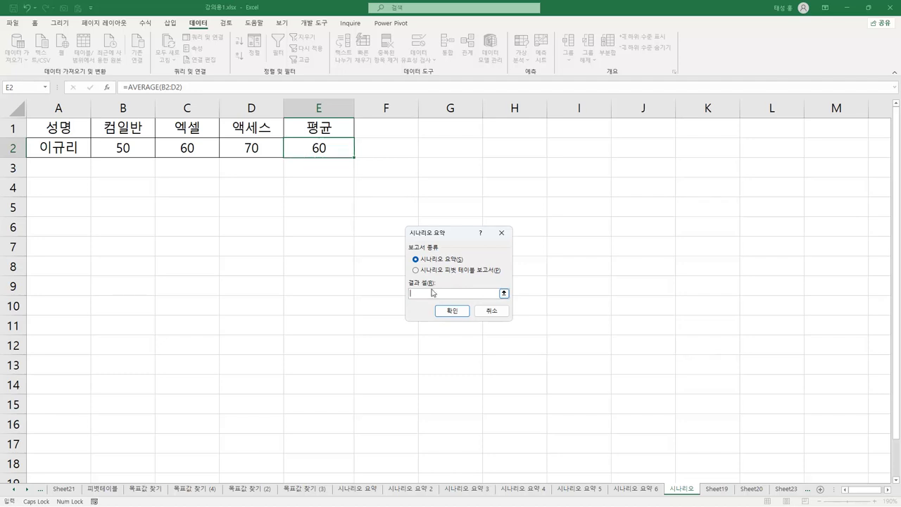
{"action": "left_click", "coordinate": [416, 272]}
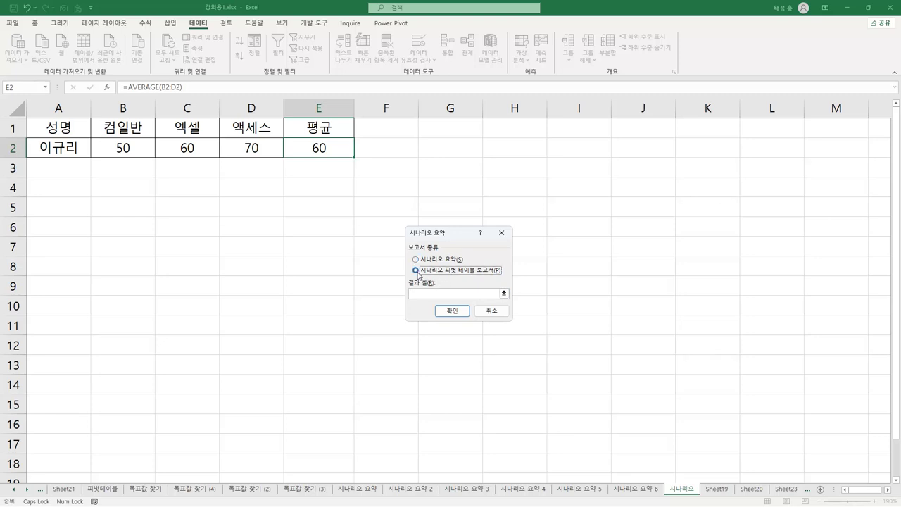
{"action": "left_click", "coordinate": [454, 311]}
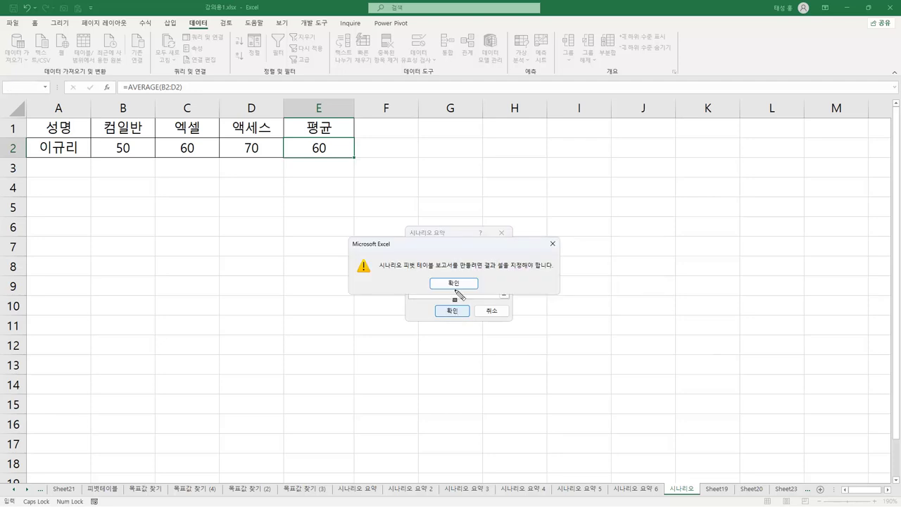
{"action": "mouse_move", "coordinate": [369, 256]}
{"action": "left_mouse_down"}
{"action": "mouse_move", "coordinate": [423, 277]}
{"action": "mouse_move", "coordinate": [555, 274]}
{"action": "left_mouse_up"}
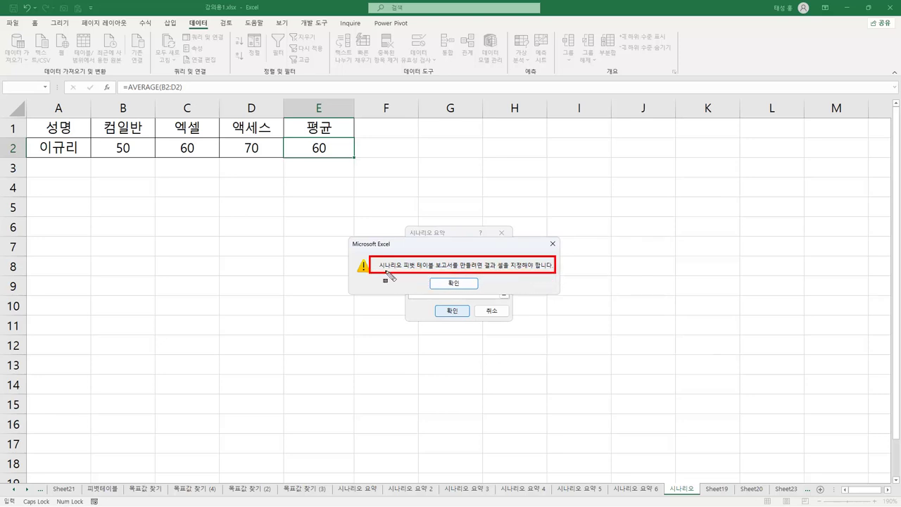
{"action": "left_click_drag", "start_coordinate": [371, 265], "coordinate": [553, 268]}
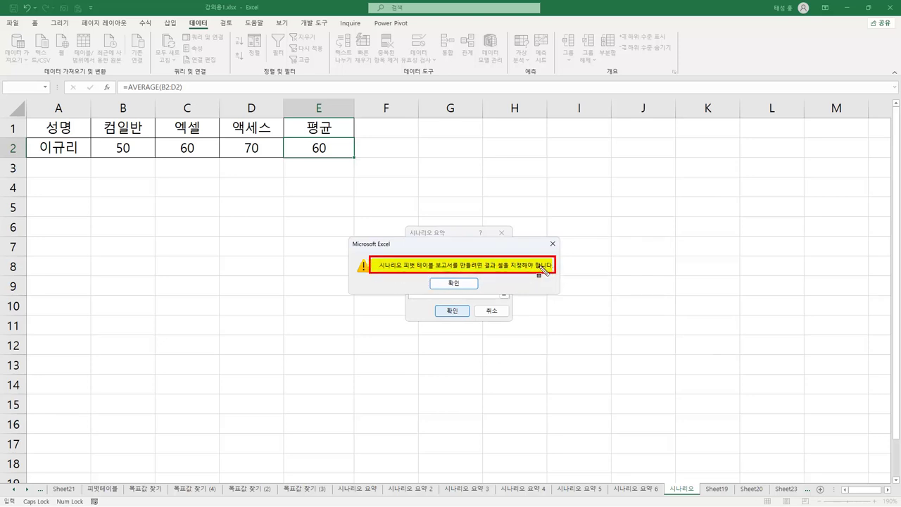
{"action": "key", "text": "Escape"}
{"action": "left_click", "coordinate": [553, 243]}
Retry the scenario PivotTable report without a result cell after toggling the report type, and leave the Scenario Manager
{"action": "left_click", "coordinate": [459, 262]}
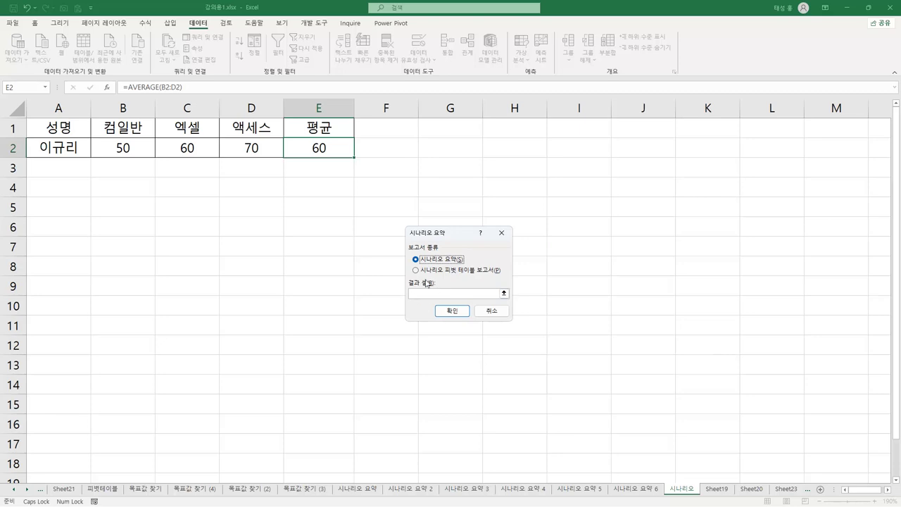
{"action": "left_click", "coordinate": [443, 272]}
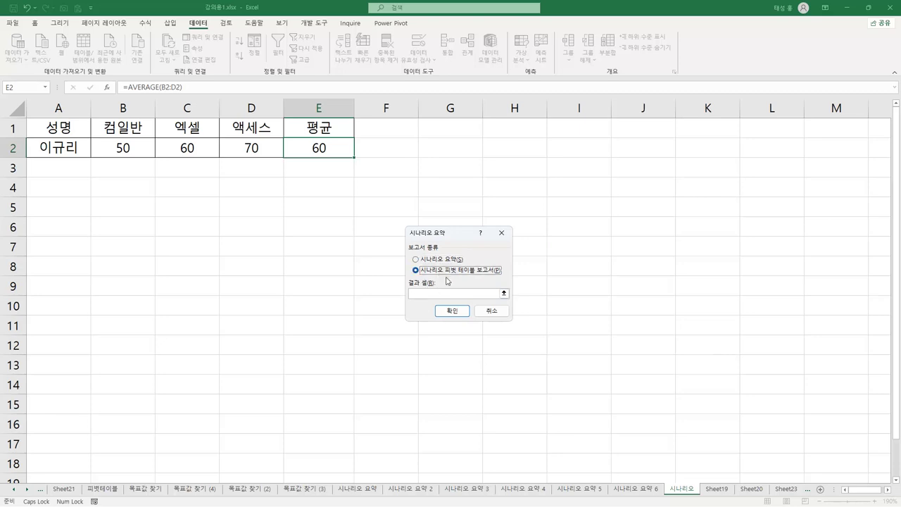
{"action": "left_click", "coordinate": [451, 311]}
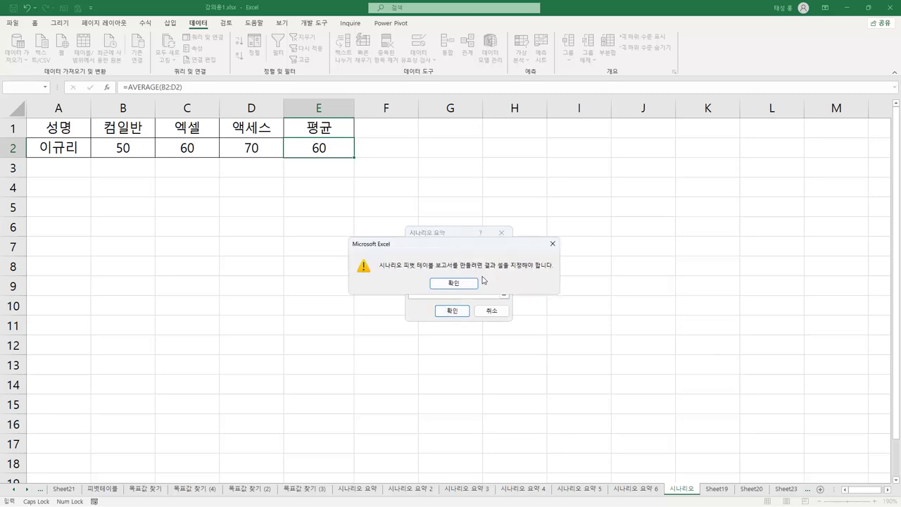
{"action": "left_click", "coordinate": [552, 243]}
{"action": "left_click", "coordinate": [491, 311]}
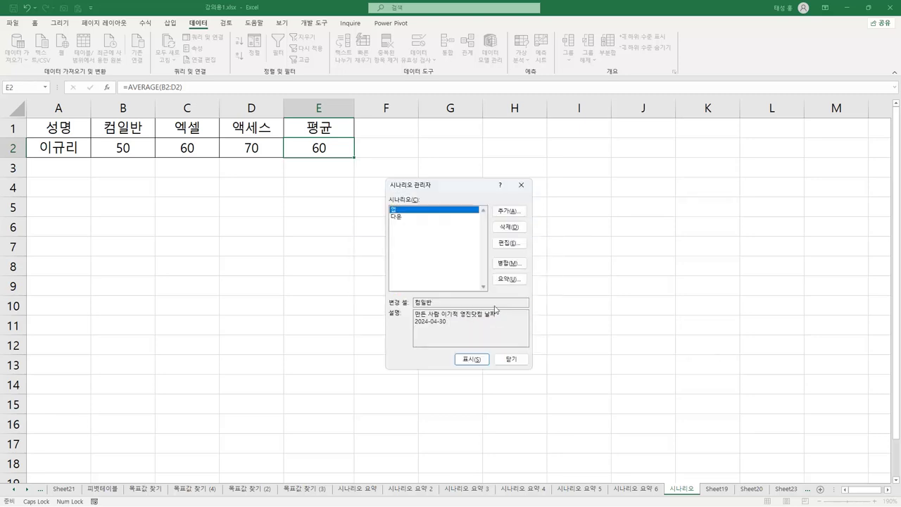
{"action": "left_click", "coordinate": [512, 360]}
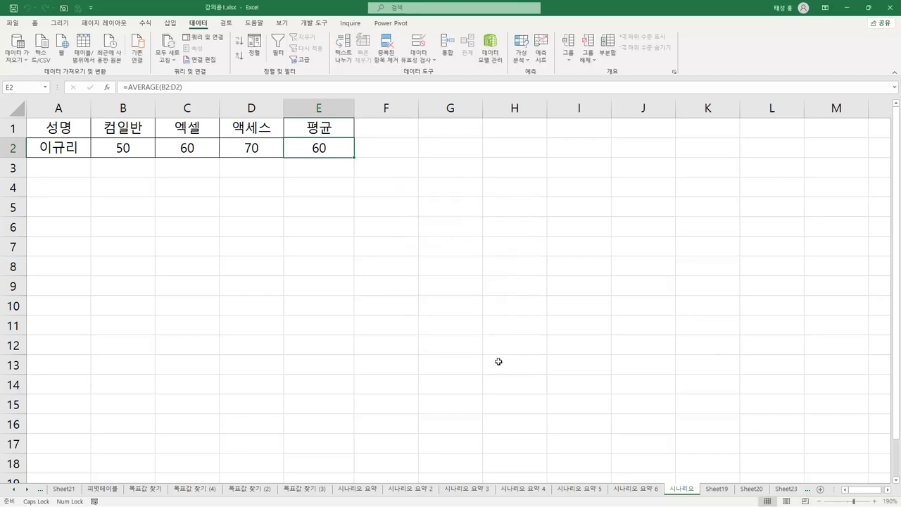